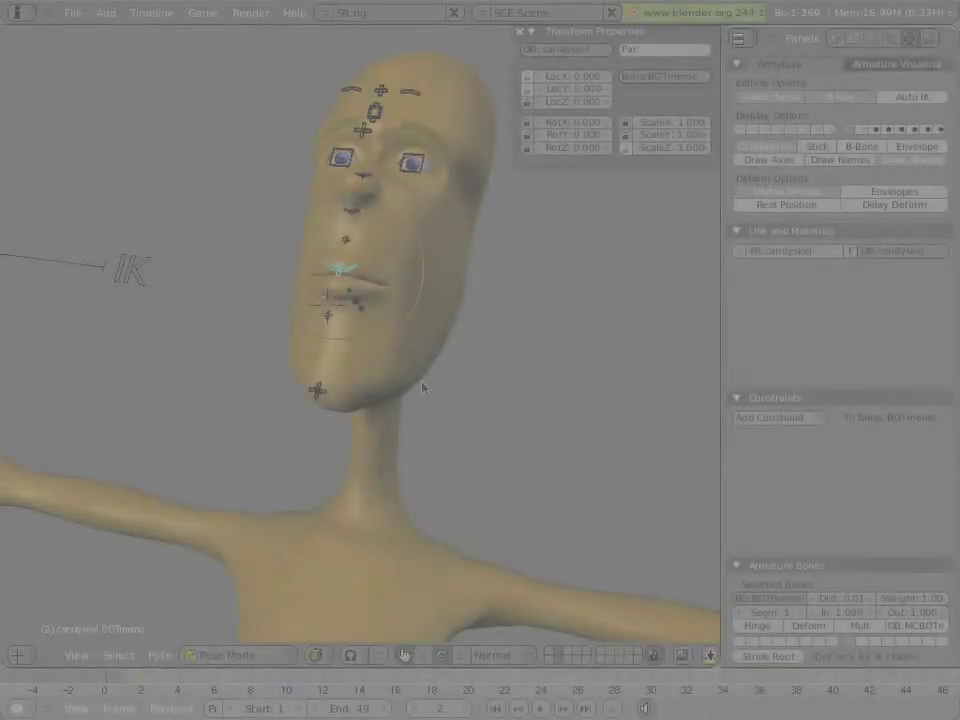
# - Examine the character's head and facial rig controls from both sides and the front
pyautogui.press('r')
pyautogui.moveTo(351, 196); pyautogui.dragTo(329, 210, button='middle')
pyautogui.moveTo(345, 253); pyautogui.dragTo(395, 320, button='middle')
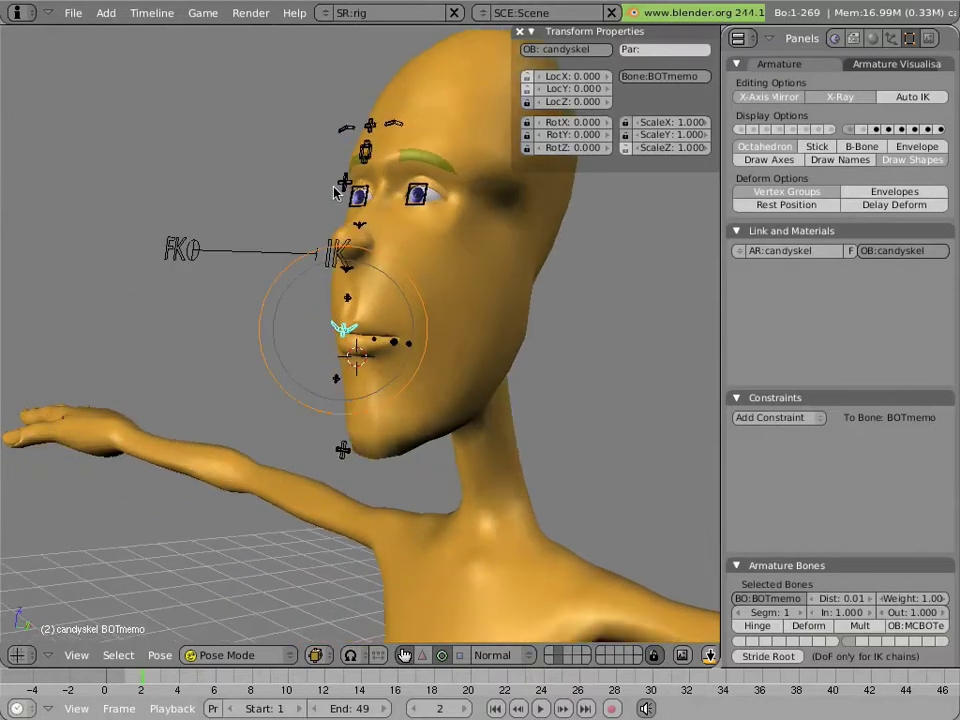
pyautogui.moveTo(304, 392); pyautogui.dragTo(457, 425, button='middle')
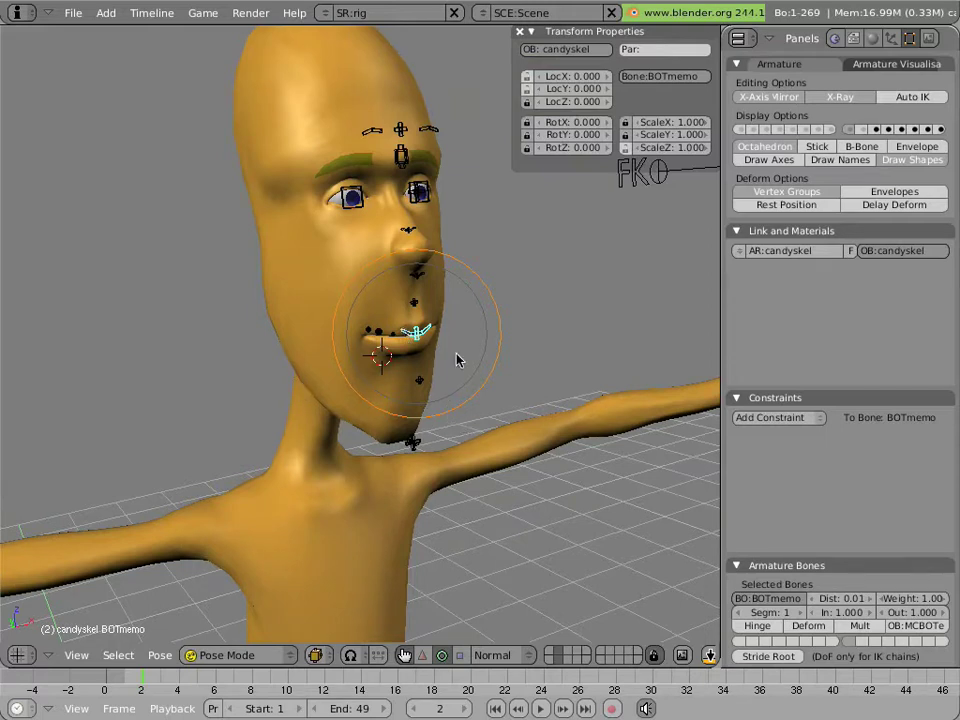
pyautogui.press('KP_4')
pyautogui.press('KP_8')
pyautogui.press('KP_8')
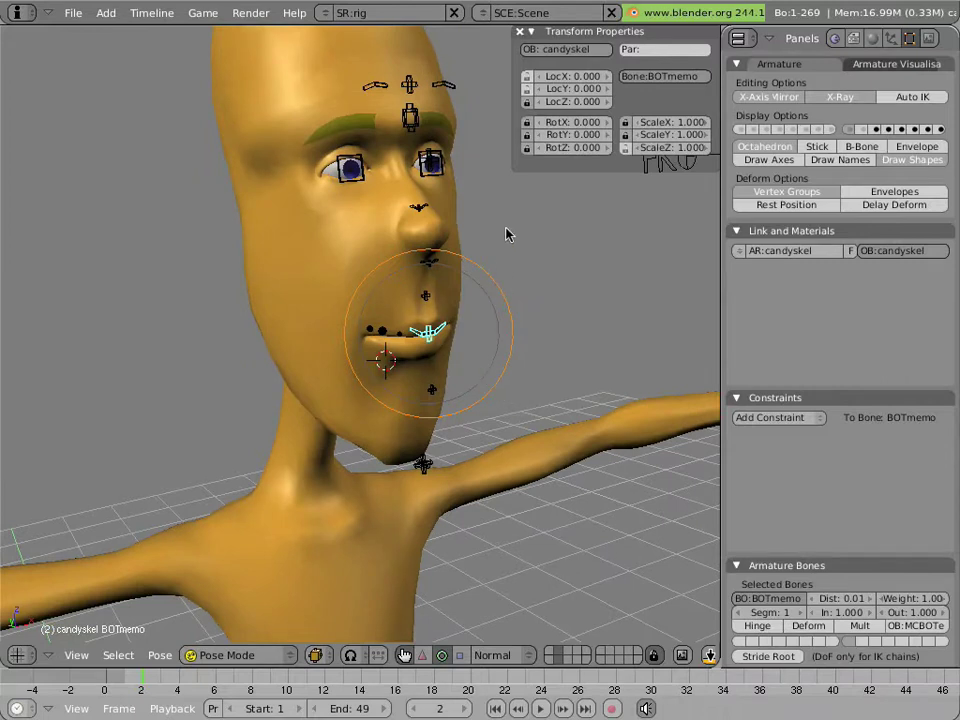
pyautogui.moveTo(508, 229); pyautogui.dragTo(508, 409, button='middle')
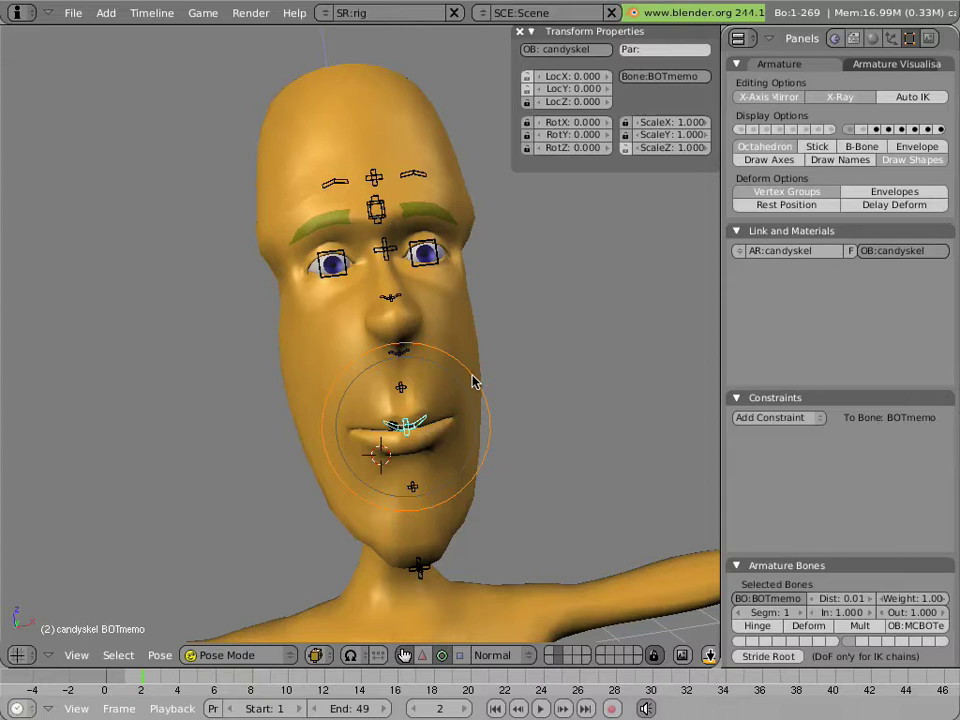
# - Raise the BOTmemo mouth control into a smile, to about LocX 0.081 and LocY 0.075
pyautogui.press('g')
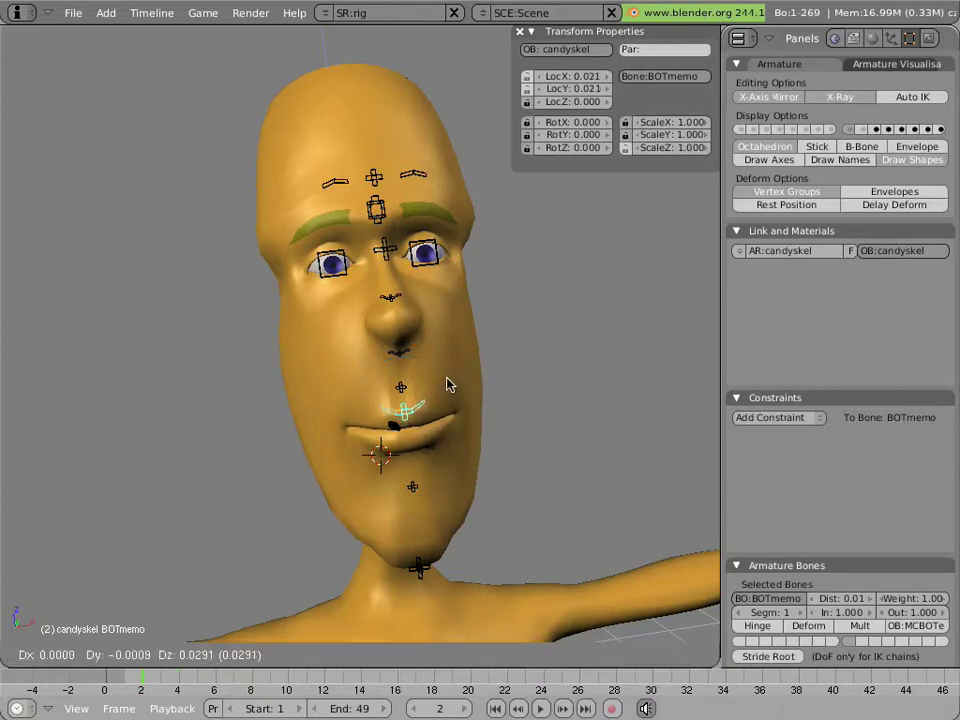
pyautogui.click(452, 379)
pyautogui.press('g')
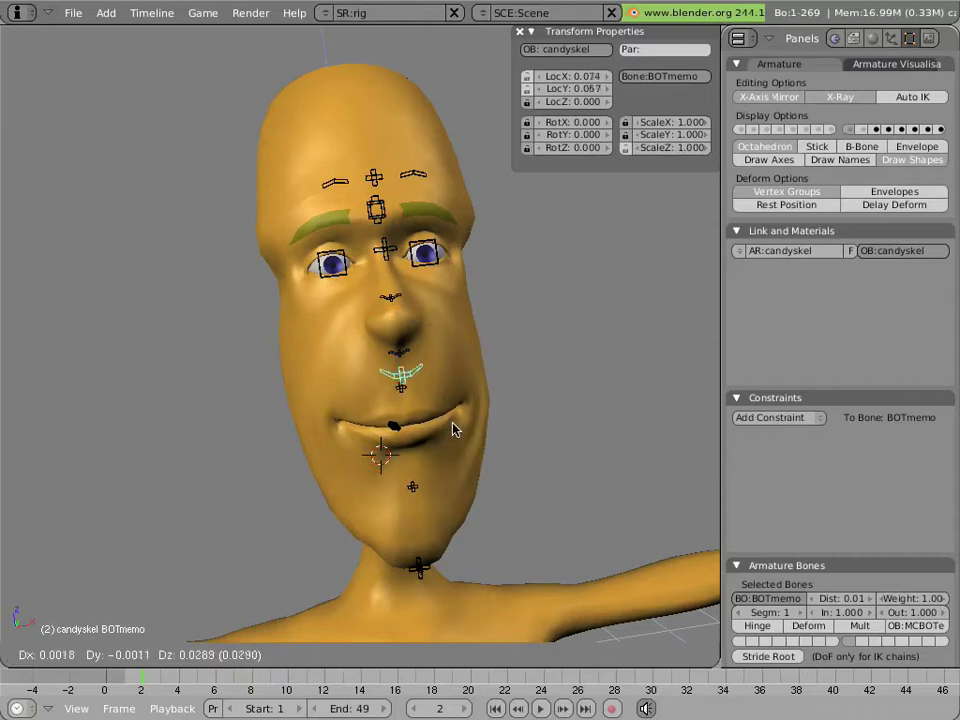
pyautogui.click(445, 420)
# - Try raising the upper-lip control BOTulip, and select the lower-lip control BOTblip
pyautogui.rightClick(418, 399)
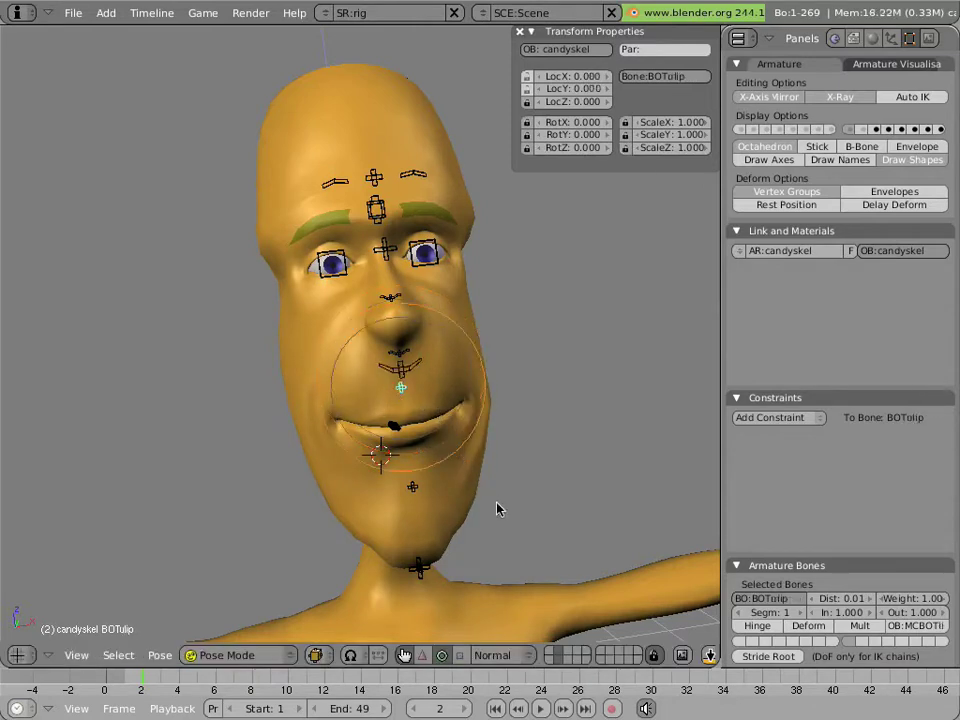
pyautogui.press('g')
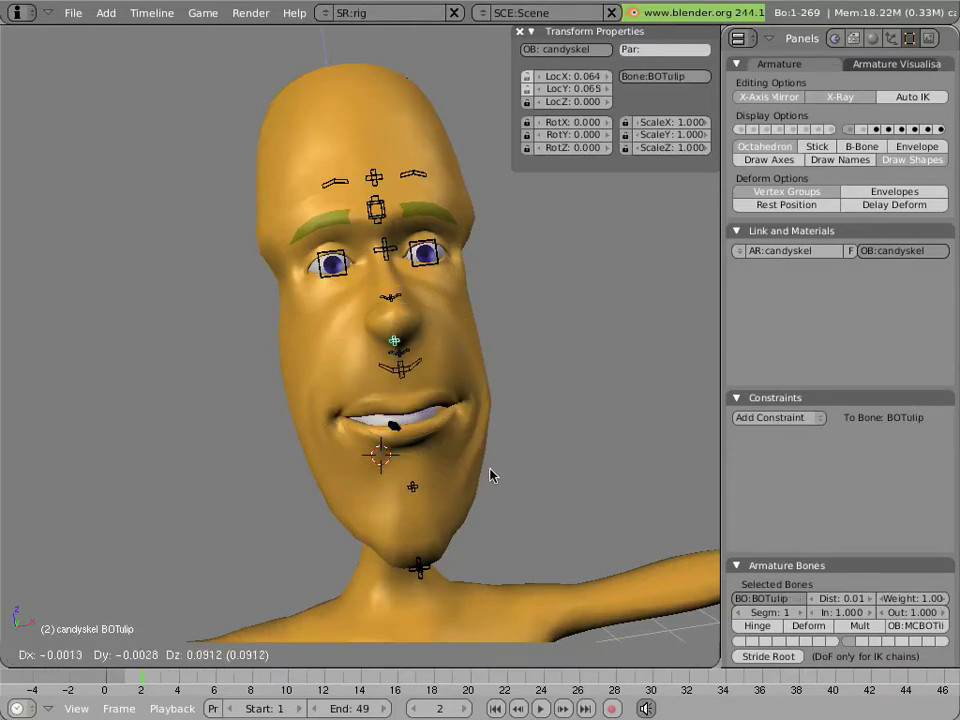
pyautogui.rightClick(429, 489)
pyautogui.rightClick(429, 489)
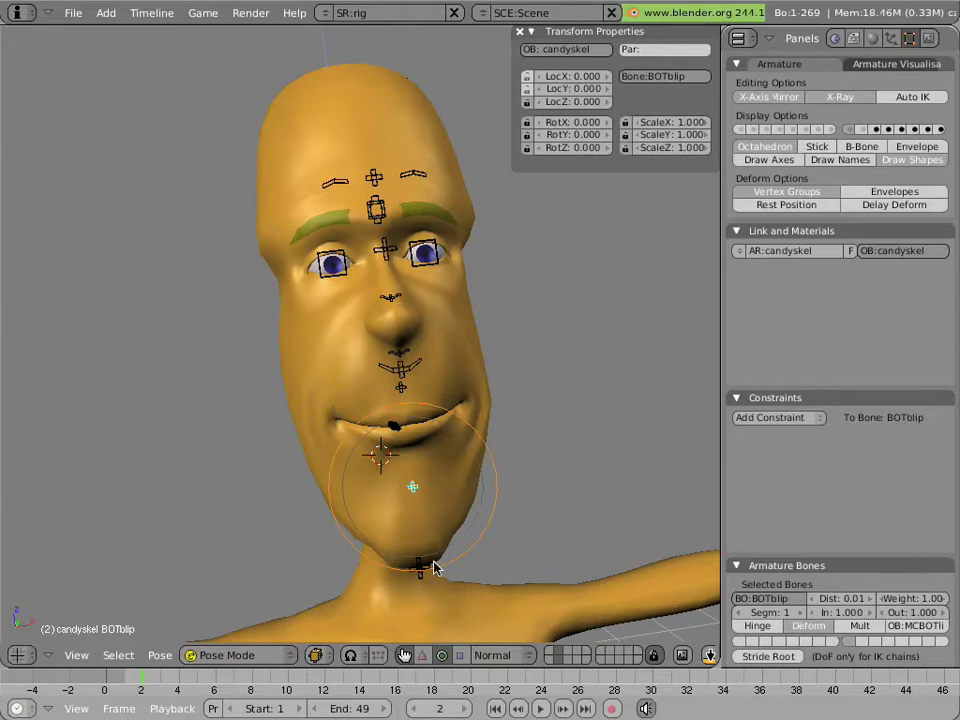
# - Open the mouth by lowering the BOTjaw control to about LocX -0.012, LocY 0.049, LocZ 0.002
pyautogui.rightClick(433, 568)
pyautogui.press('g')
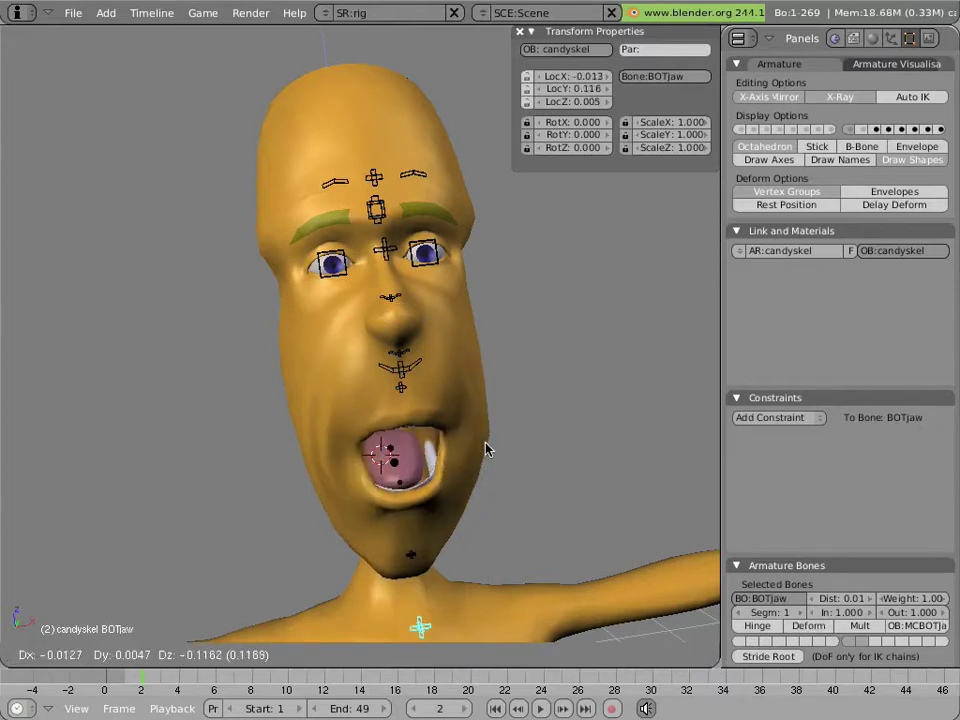
pyautogui.rightClick(487, 428)
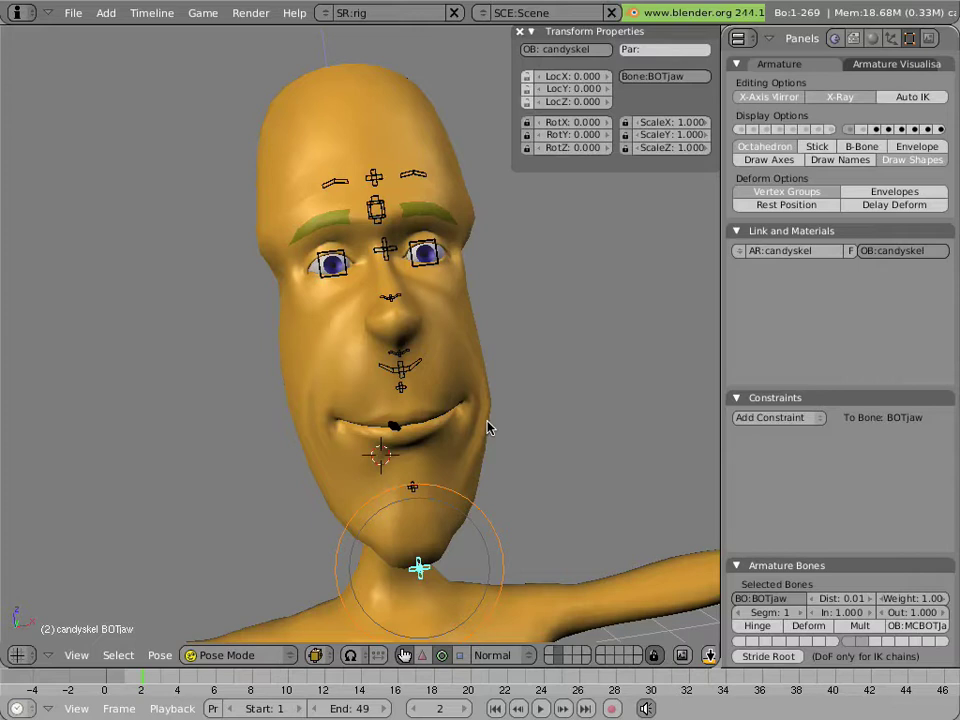
pyautogui.press('g')
pyautogui.click(484, 454)
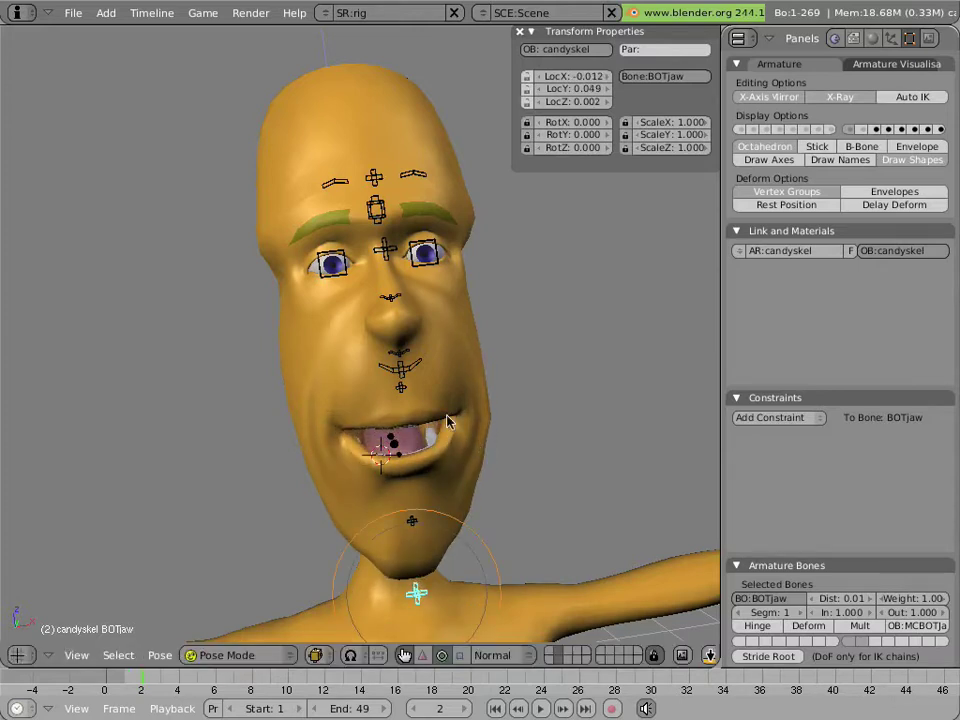
# - Clear the location of the BOTmemo and BOTjaw controls
pyautogui.rightClick(424, 381)
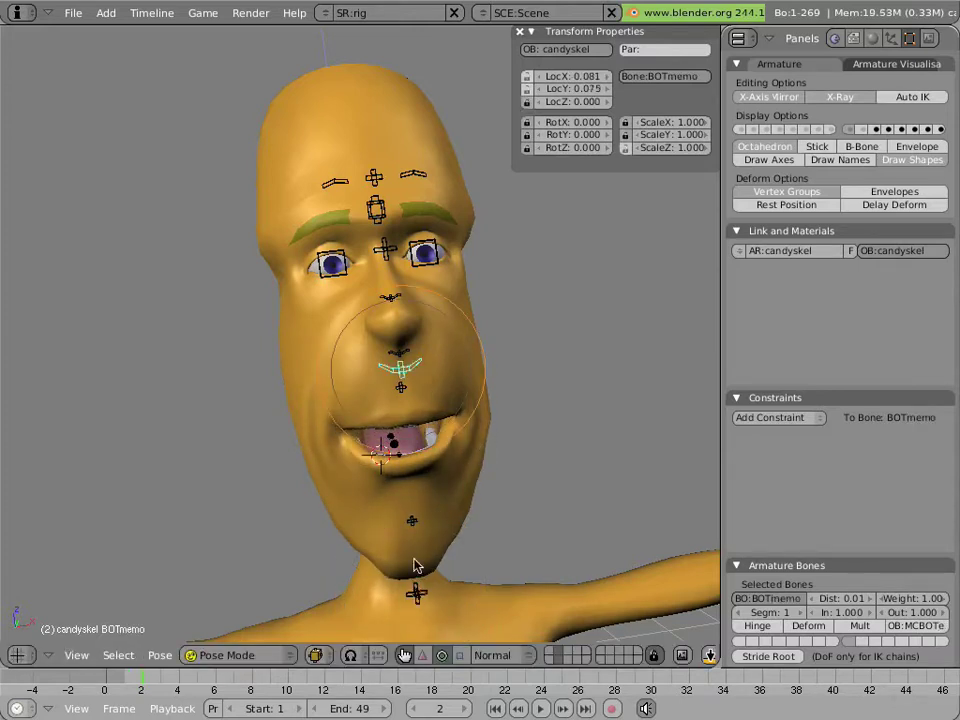
pyautogui.hotkey('alt', 'g')
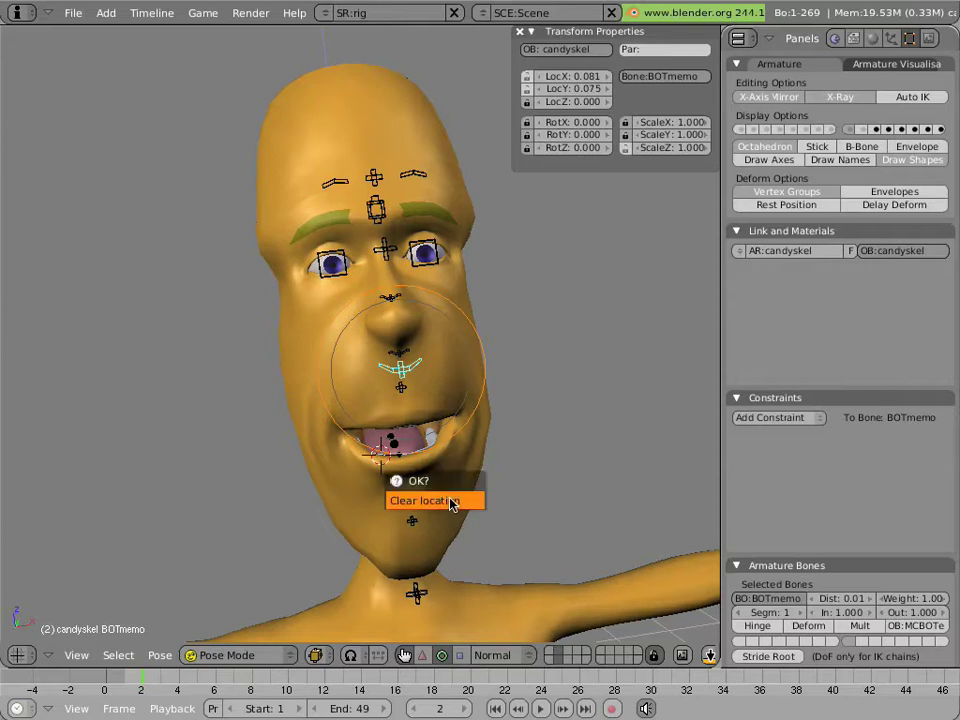
pyautogui.click(450, 503)
pyautogui.rightClick(474, 527)
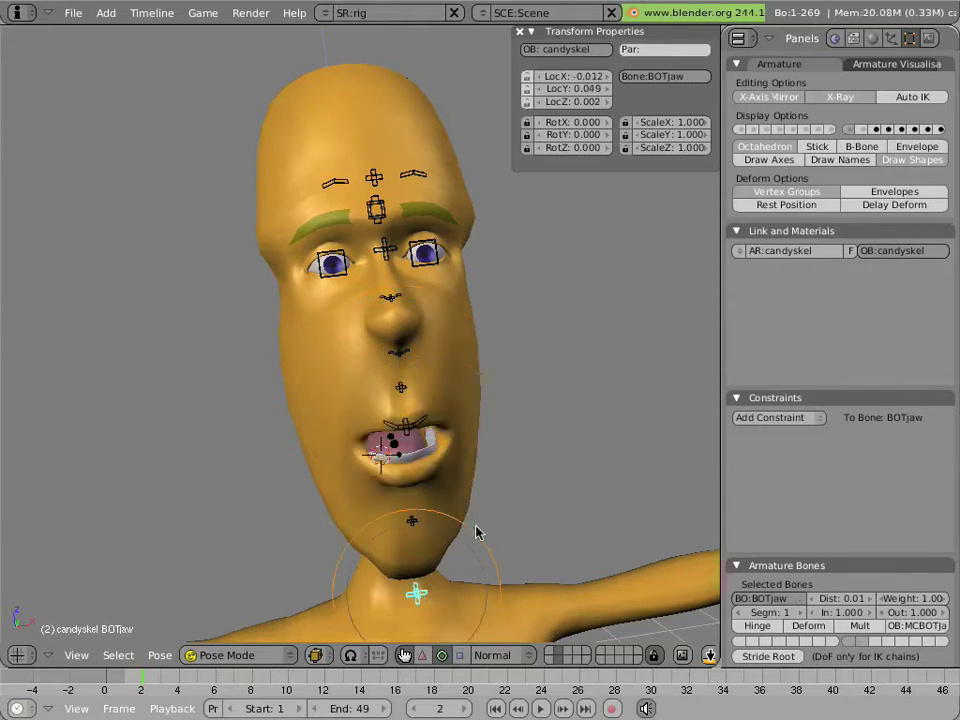
pyautogui.hotkey('alt', 'g')
pyautogui.click(481, 521)
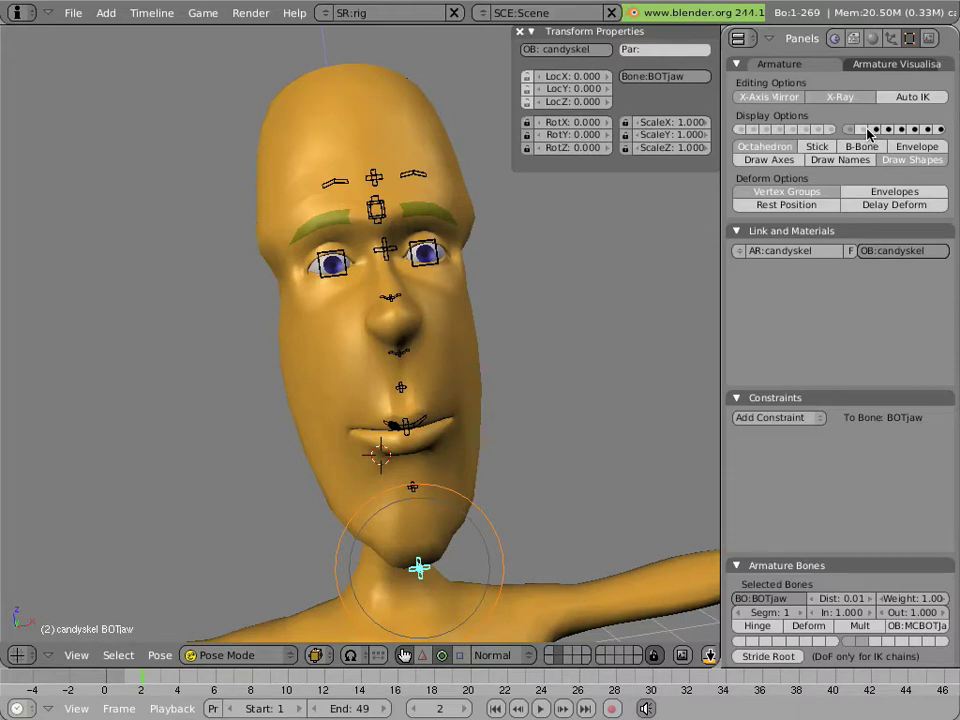
# - Show the armature layer with the individual facial bones and try moving the BOTeyetrak control between the eyes
pyautogui.click(868, 135)
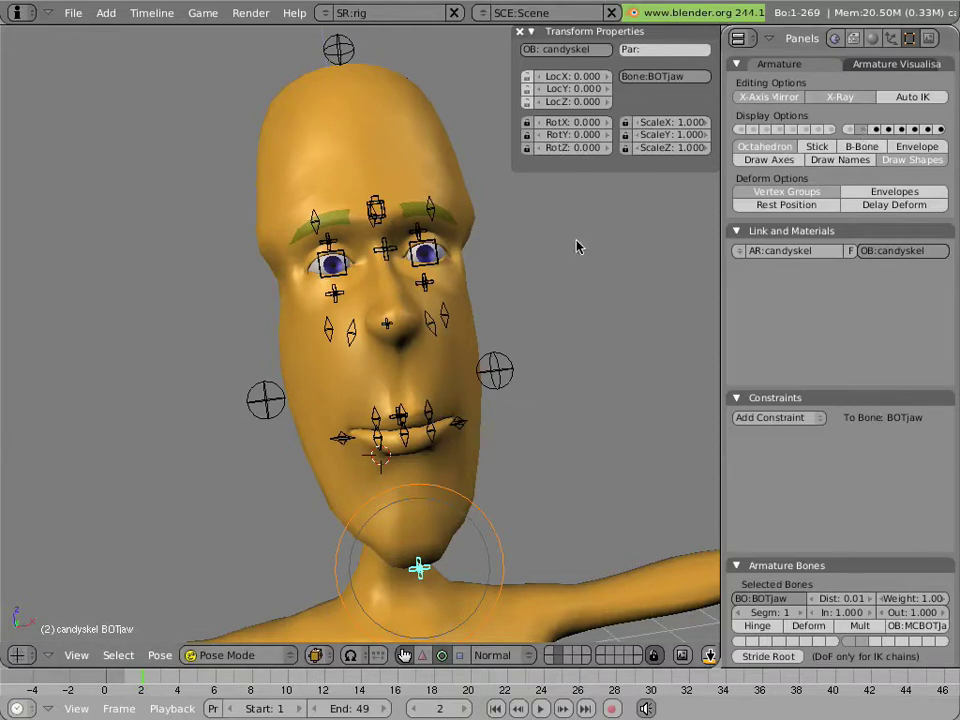
pyautogui.rightClick(385, 248)
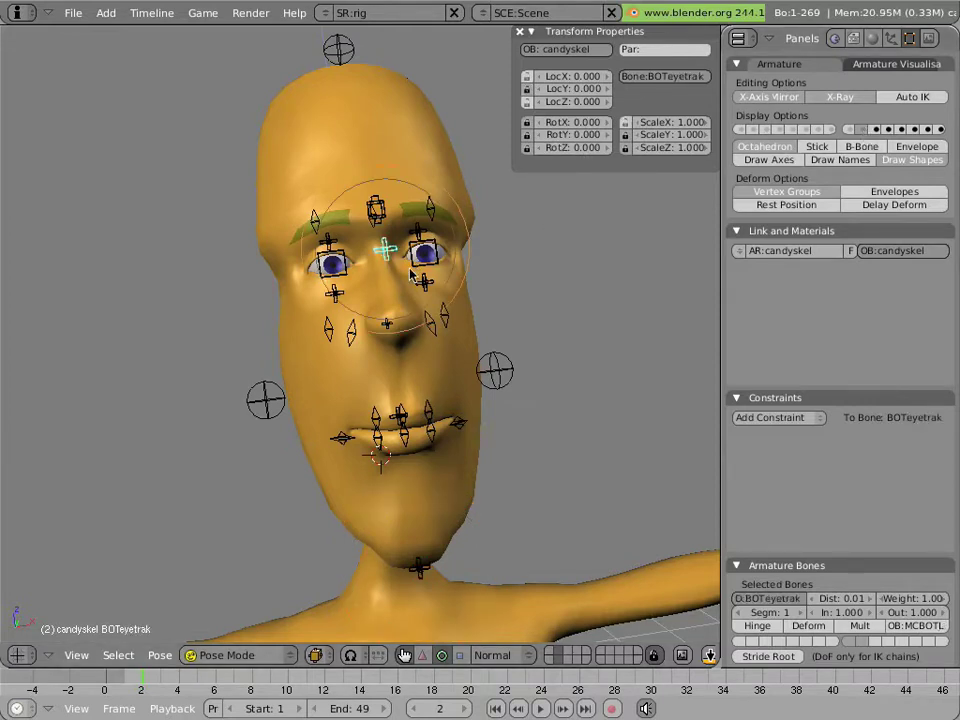
pyautogui.press('g')
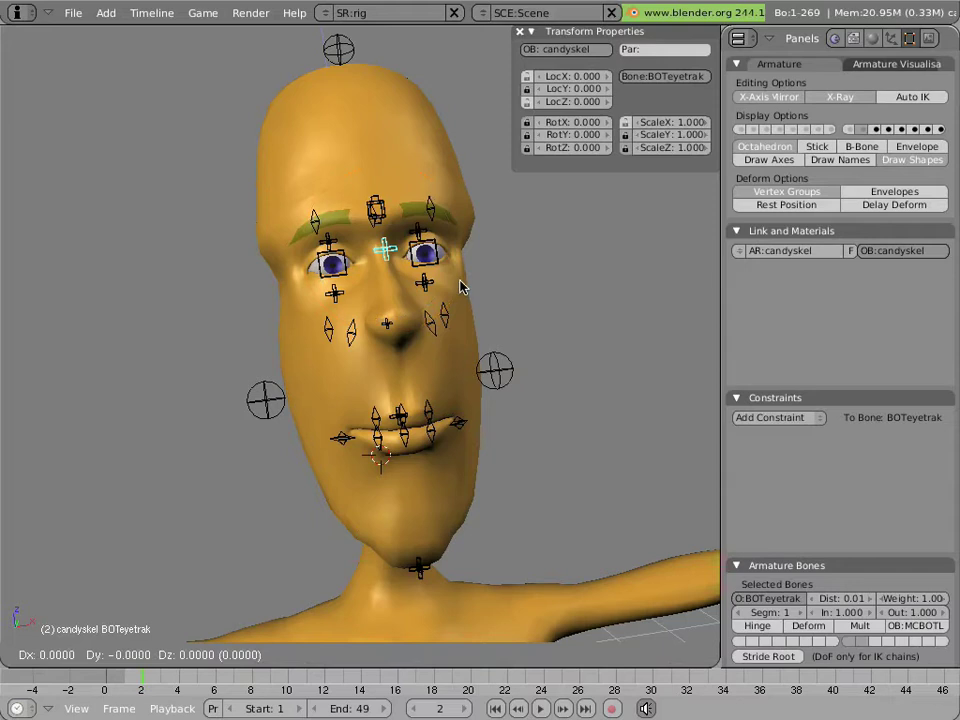
pyautogui.press('Escape')
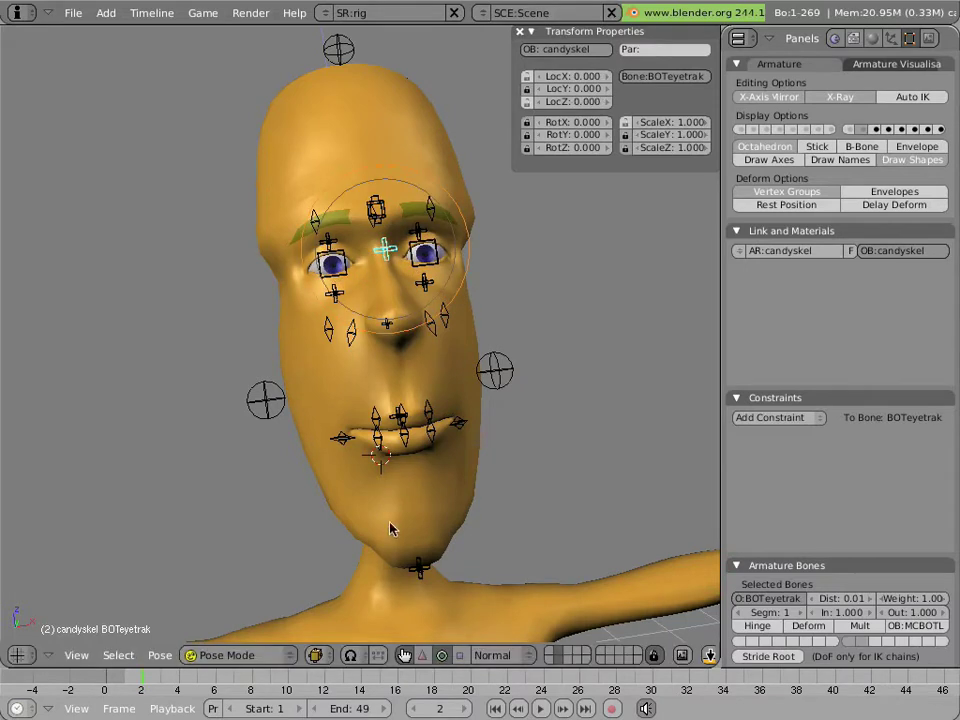
# - Try opening the mouth with the BOTjaw control while the individual facial bones are displayed
pyautogui.rightClick(438, 563)
pyautogui.press('g')
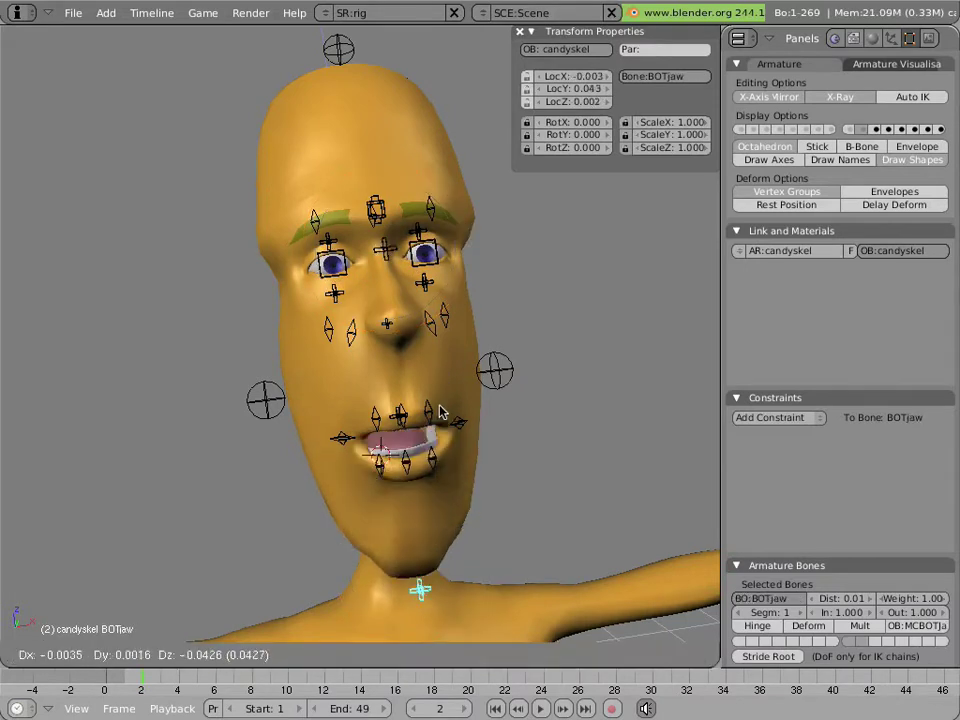
pyautogui.press('Escape')
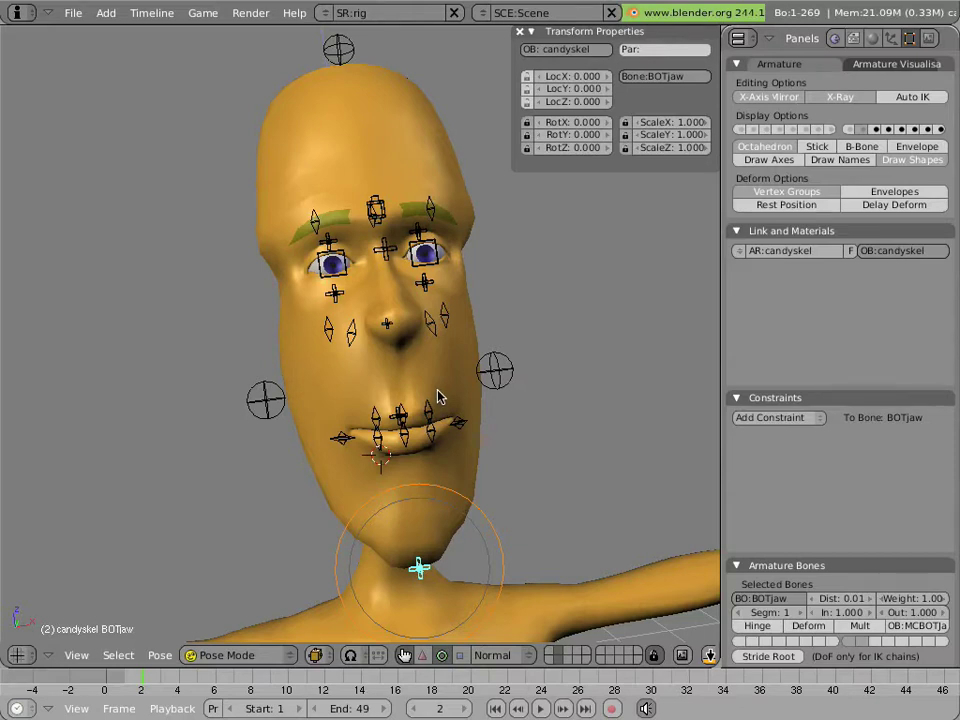
# - Try moving the mouth.L bone at the character's left mouth corner
pyautogui.scroll(5, 424, 398)
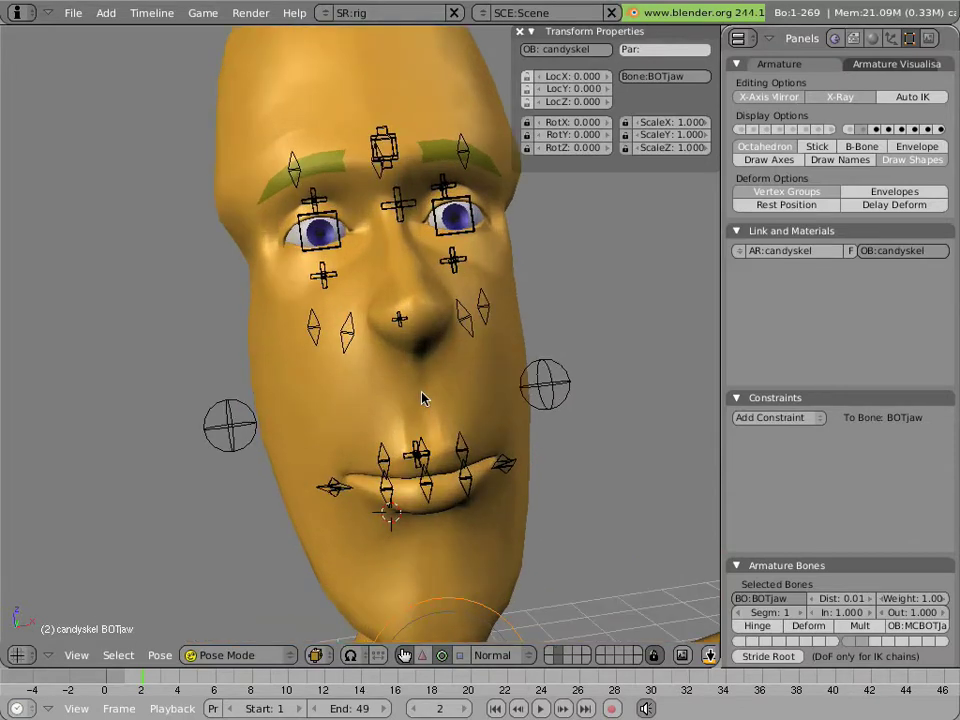
pyautogui.scroll(-3, 424, 396)
pyautogui.scroll(1, 428, 385)
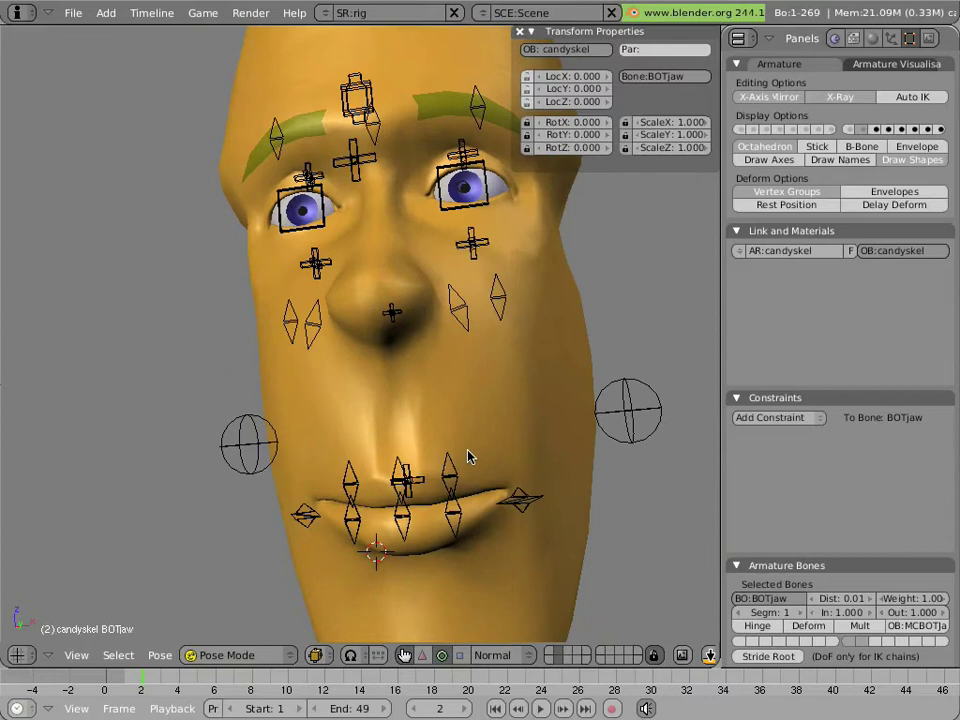
pyautogui.rightClick(499, 489)
pyautogui.rightClick(526, 499)
pyautogui.moveTo(499, 452); pyautogui.dragTo(435, 444, button='middle')
pyautogui.press('g')
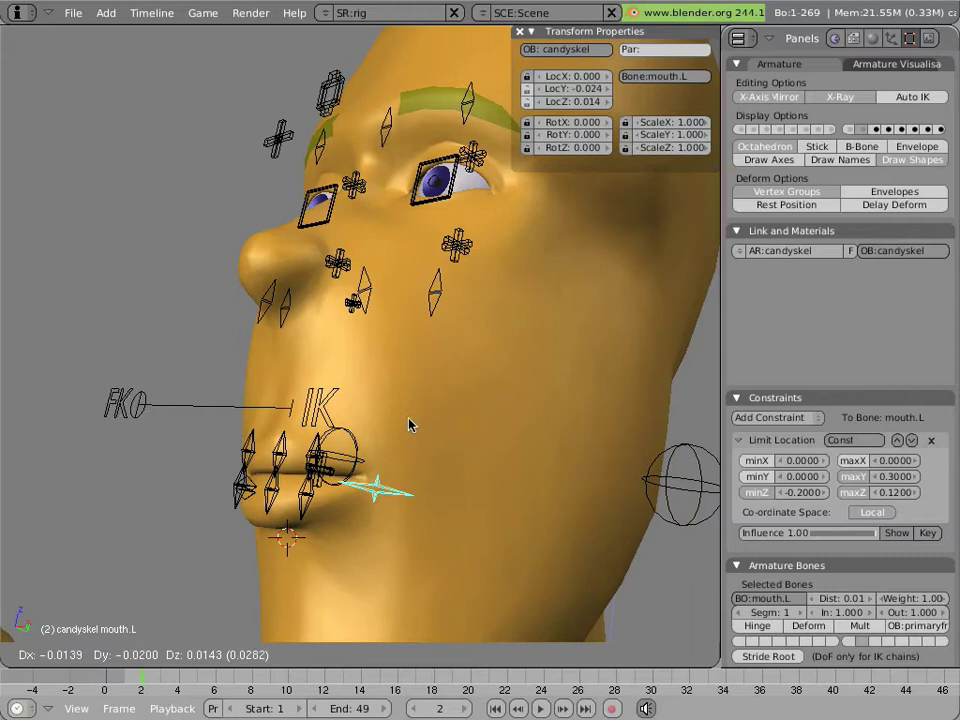
pyautogui.press('Escape')
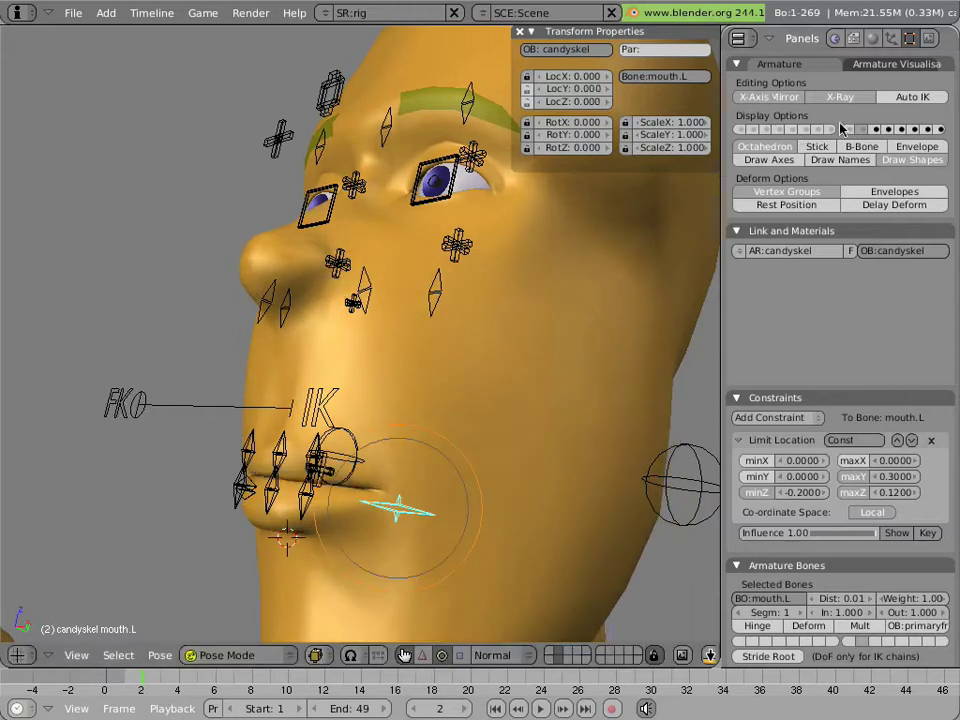
# - Return to the main facial control layer, enable the translate manipulator and try sliding BOTmemo along its X axis
pyautogui.hotkey('ctrl', 'z')
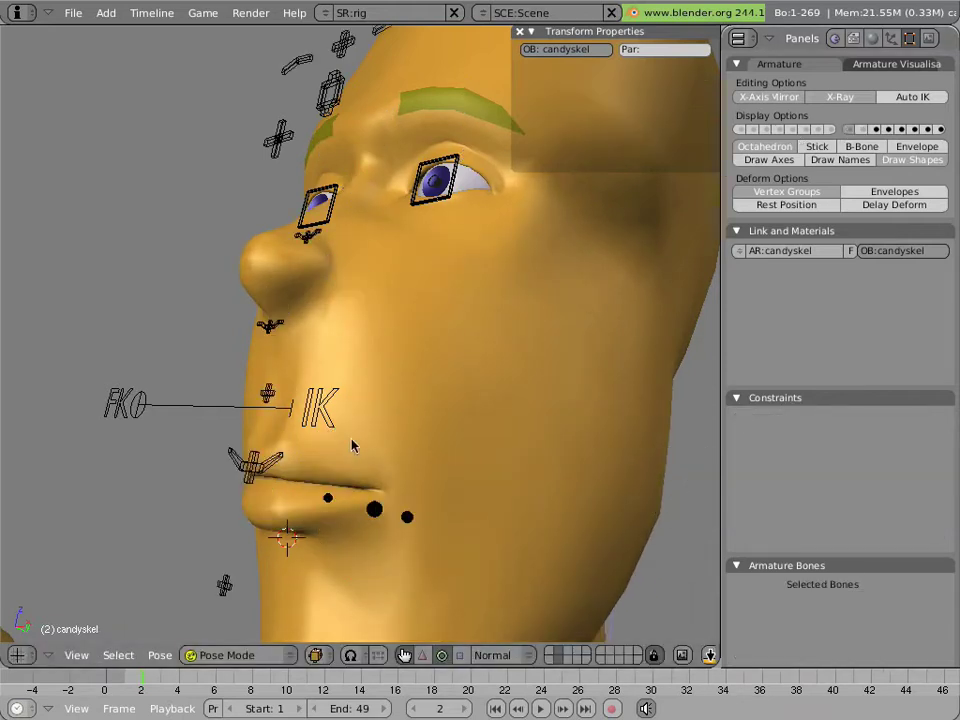
pyautogui.rightClick(255, 462)
pyautogui.click(421, 657)
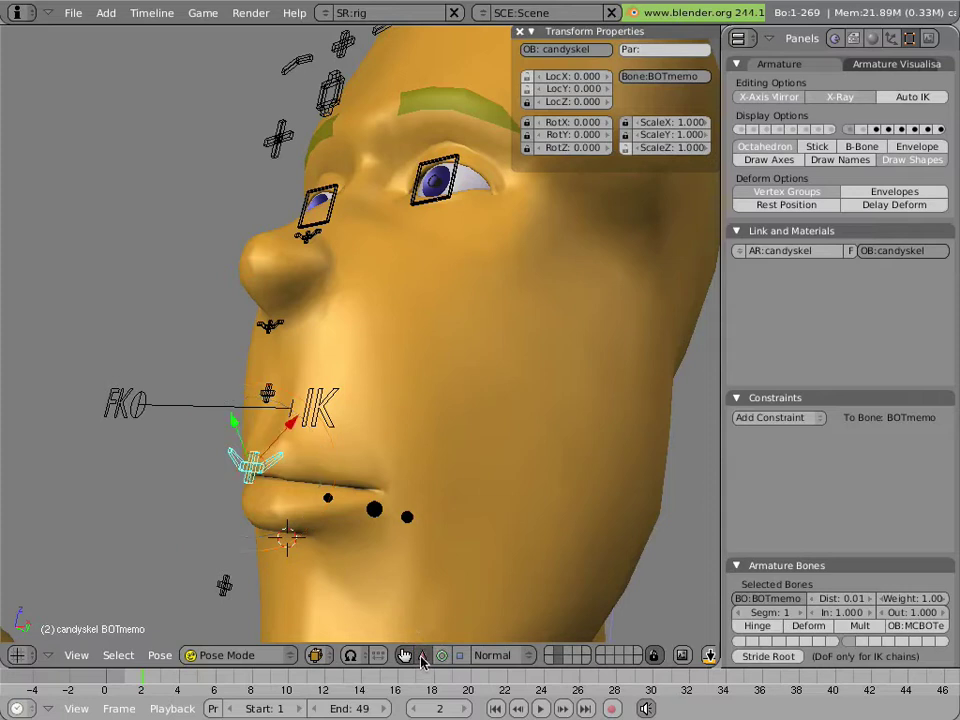
pyautogui.moveTo(296, 436); pyautogui.dragTo(343, 415)
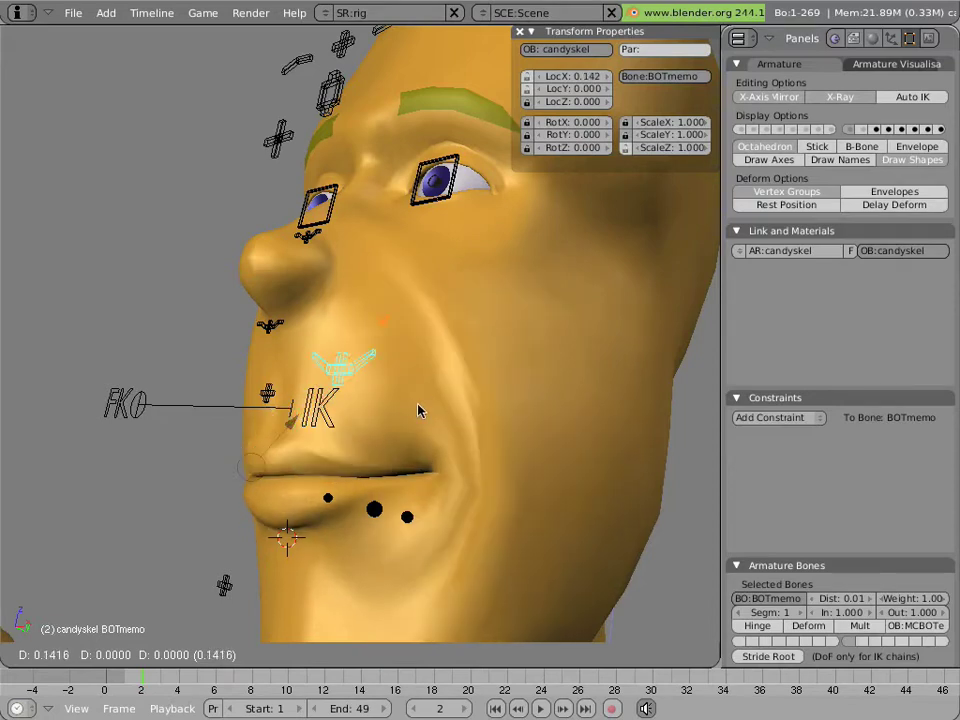
pyautogui.press('Escape')
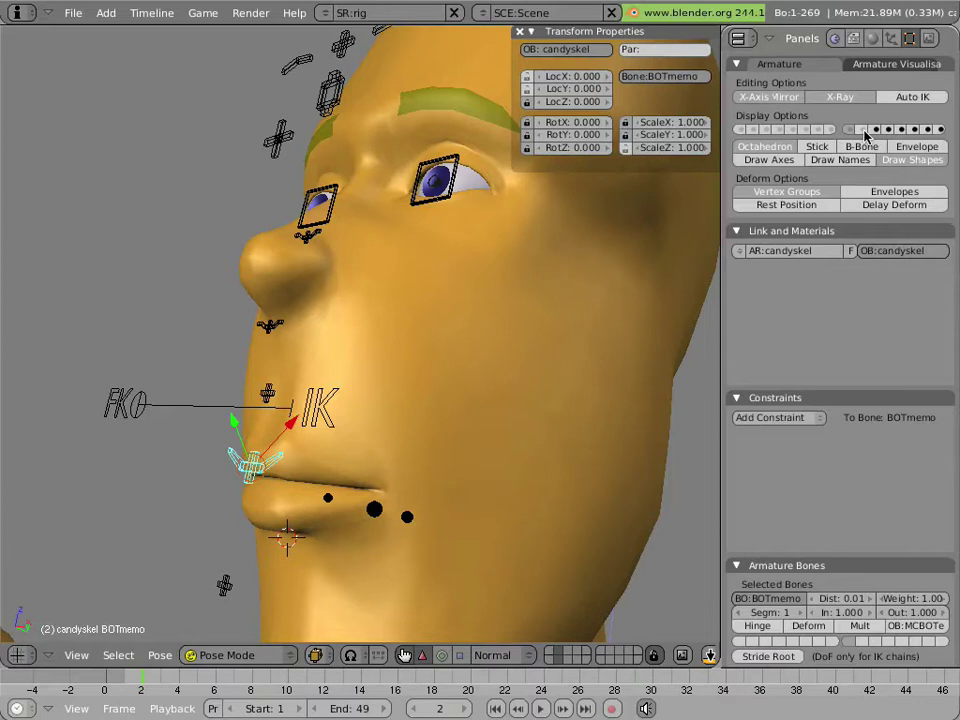
# - Show the individual facial bones again and try pulling mouth.L outward from the mouth
pyautogui.hotkey('ctrl', 'z')
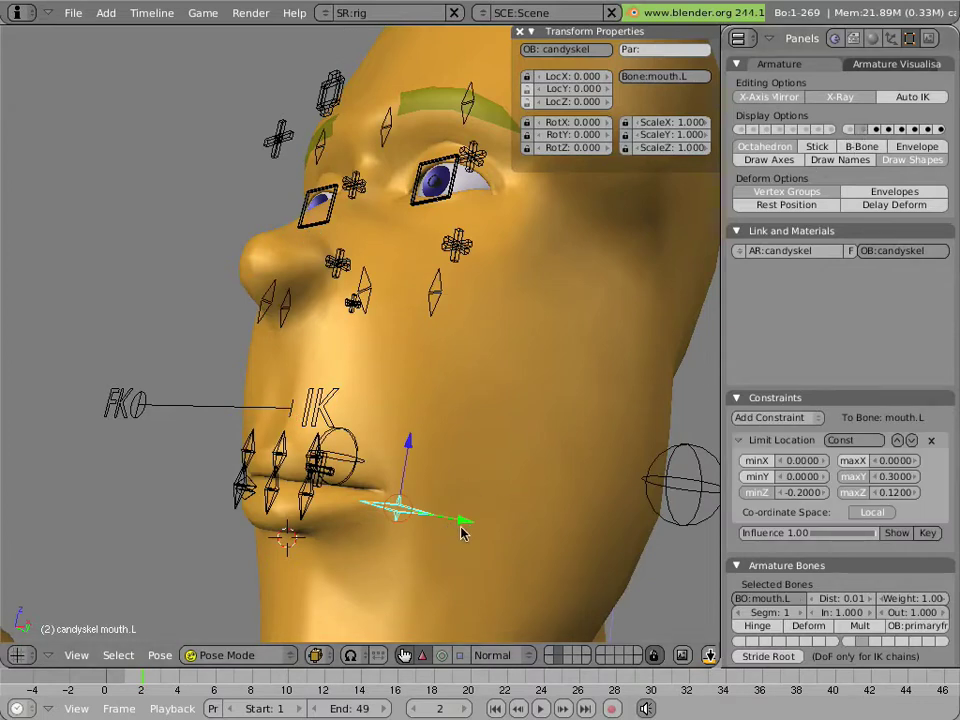
pyautogui.press('g')
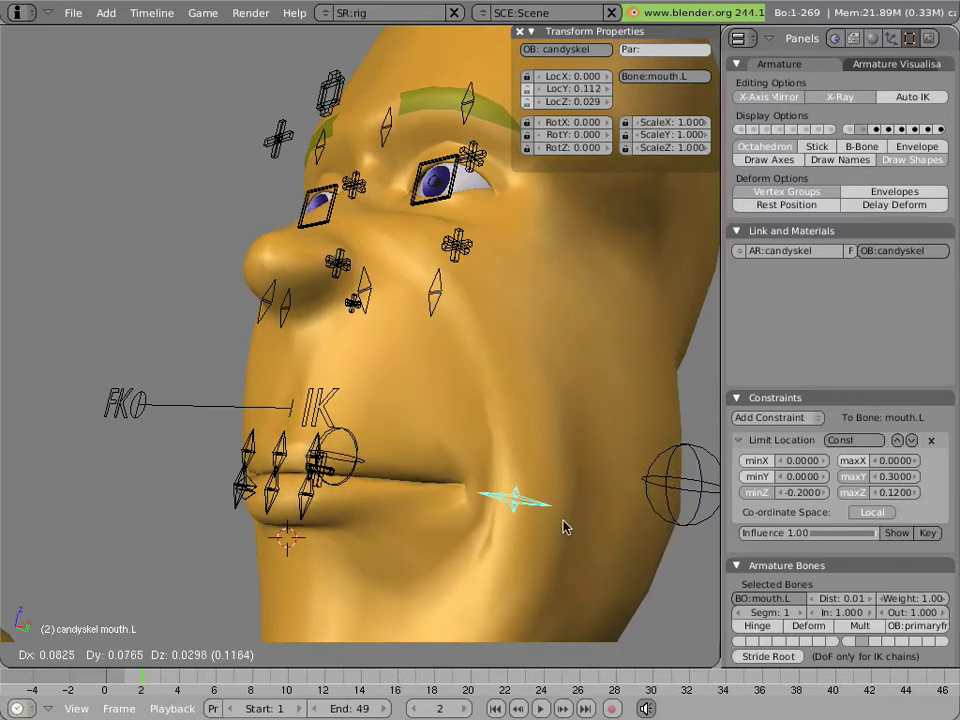
pyautogui.rightClick(522, 507)
# - Try pulling the mouth.R bone outward from the character's right mouth corner
pyautogui.moveTo(522, 507); pyautogui.dragTo(409, 444, button='middle')
pyautogui.rightClick(402, 523)
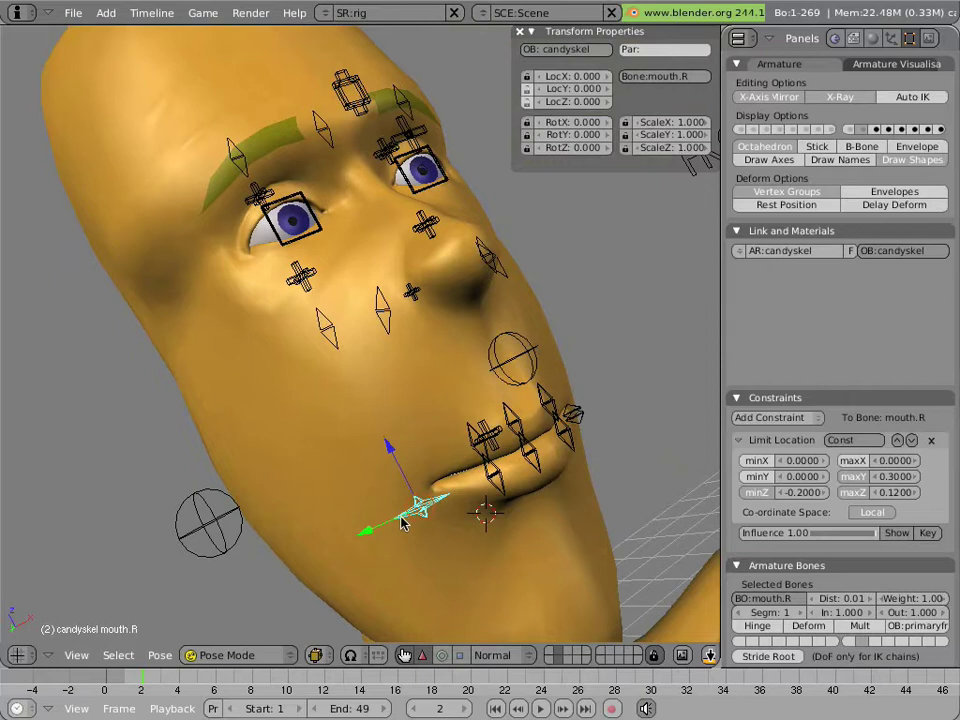
pyautogui.press('g')
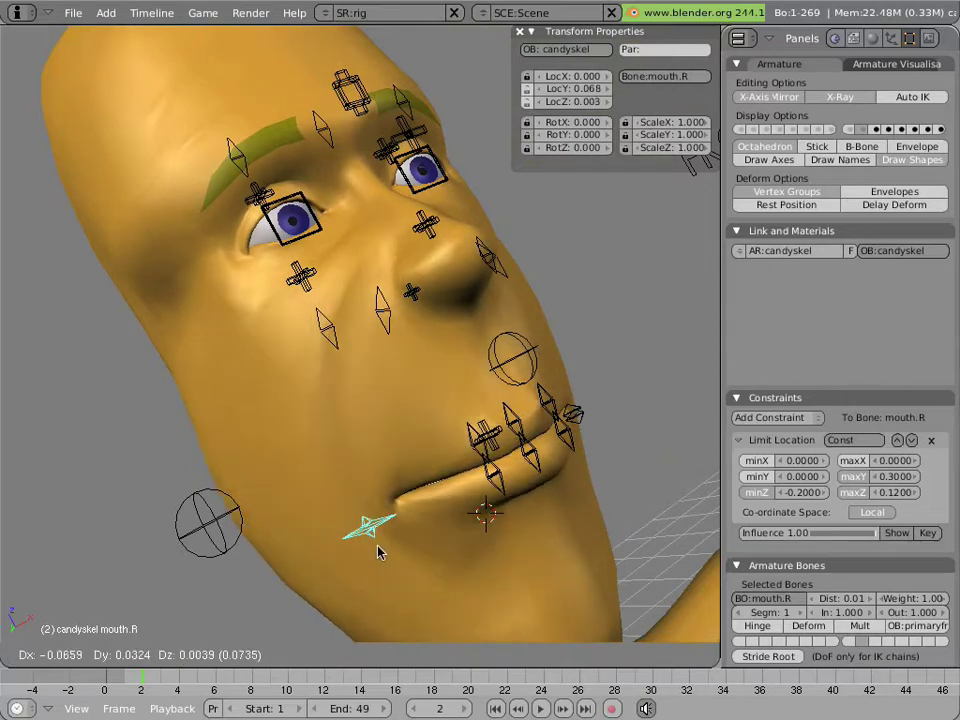
pyautogui.rightClick(341, 513)
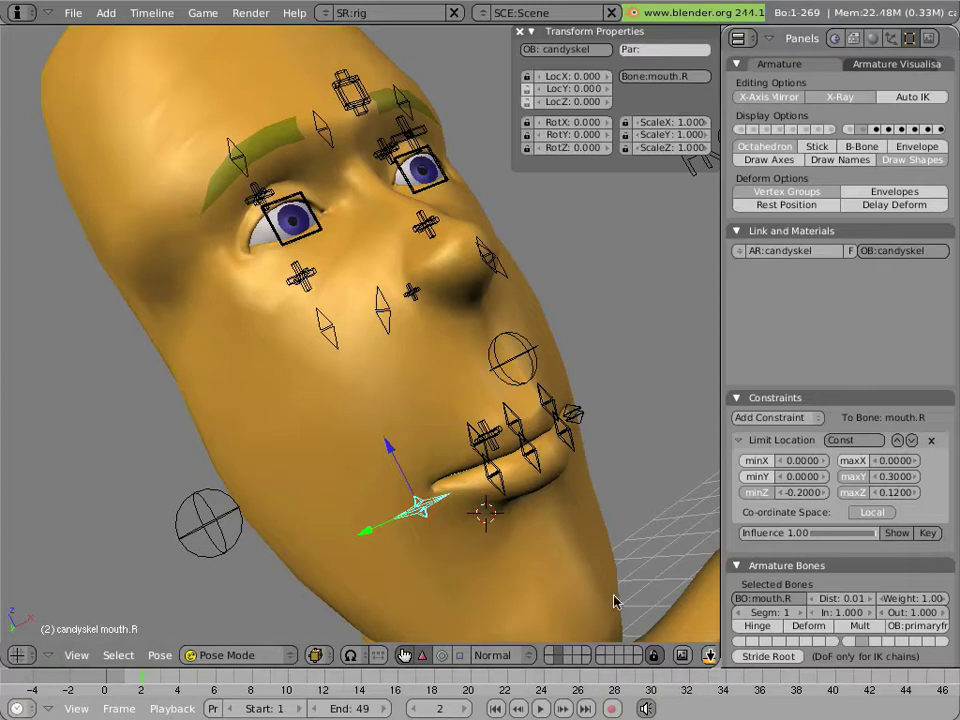
# - Show the additional rig layer with the face lattices and examine the modifiers of the lat_head lattice
pyautogui.keyDown('shift'); pyautogui.click(565, 655); pyautogui.keyUp('shift')
pyautogui.moveTo(545, 560); pyautogui.dragTo(432, 449, button='middle')
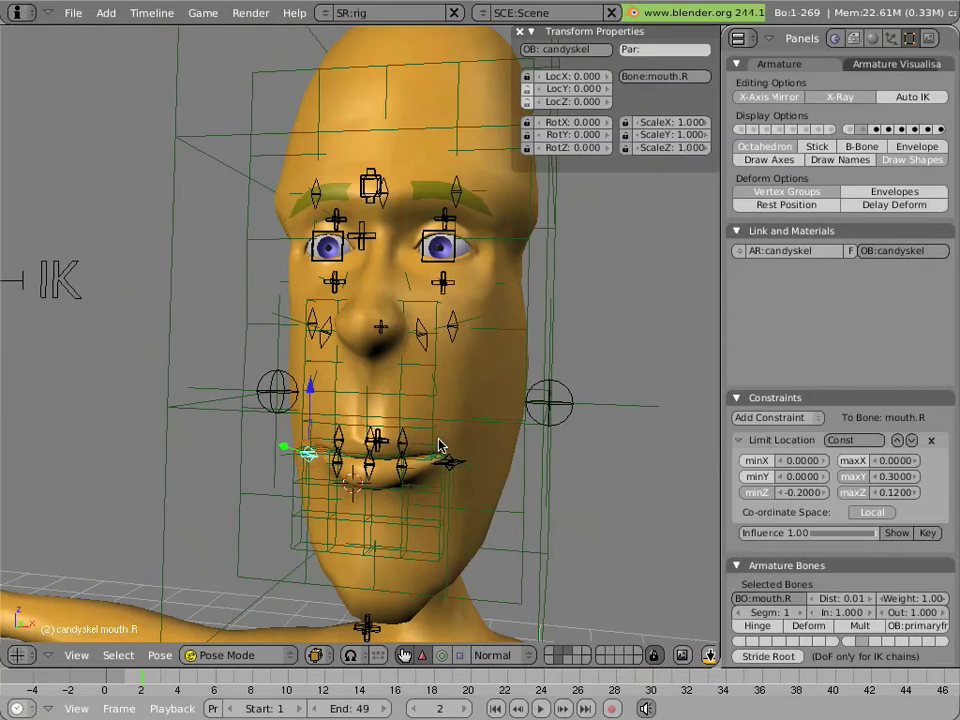
pyautogui.rightClick(547, 470)
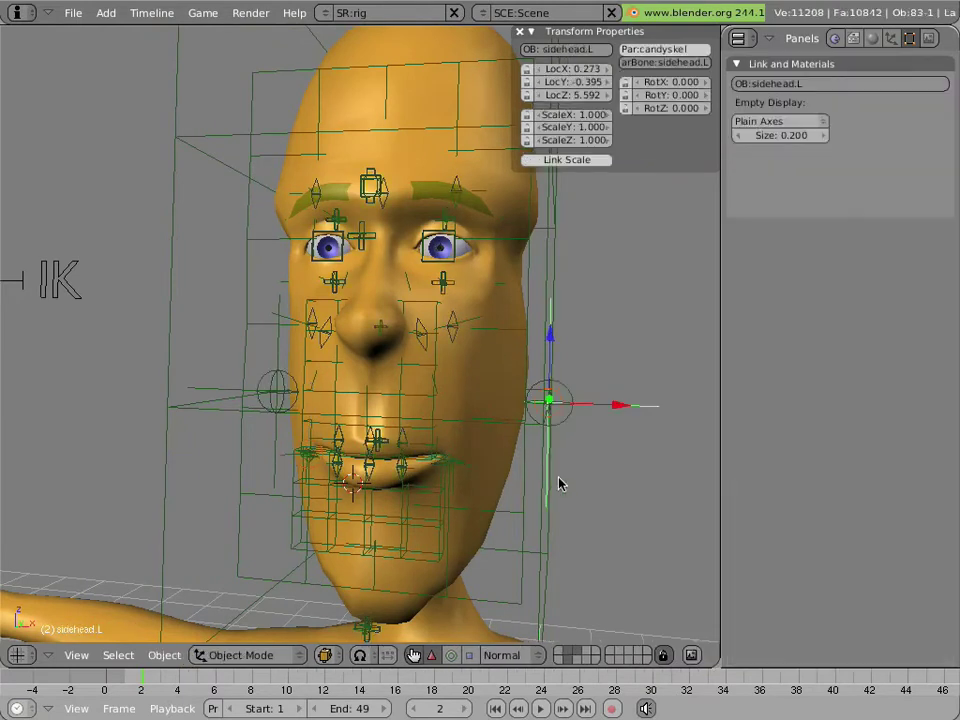
pyautogui.rightClick(565, 558)
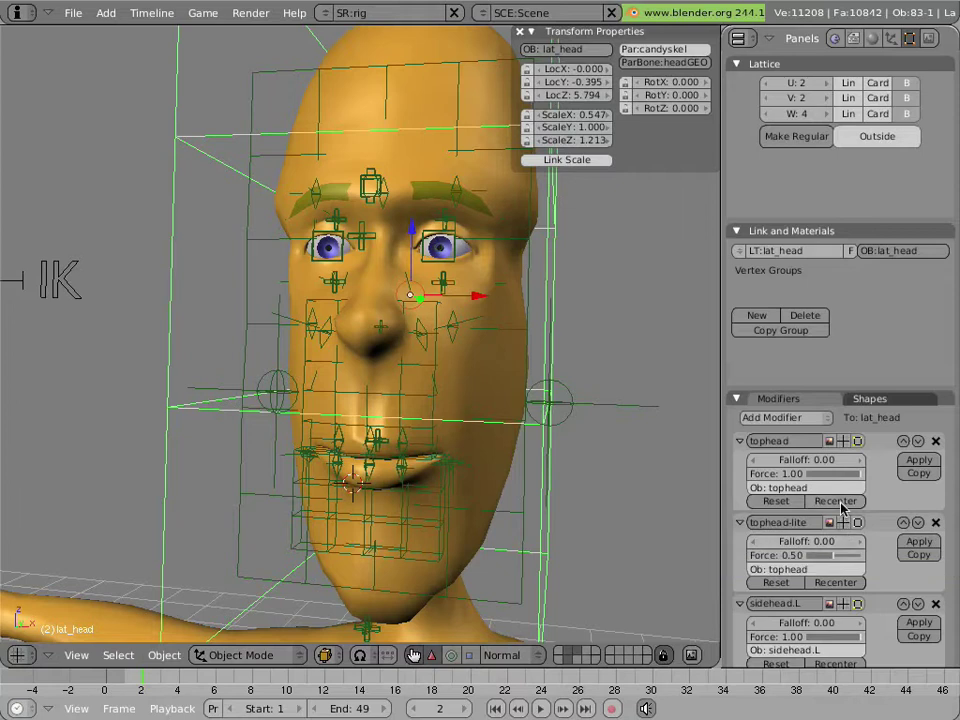
pyautogui.scroll(-3, 842, 508)
pyautogui.scroll(-1, 842, 508)
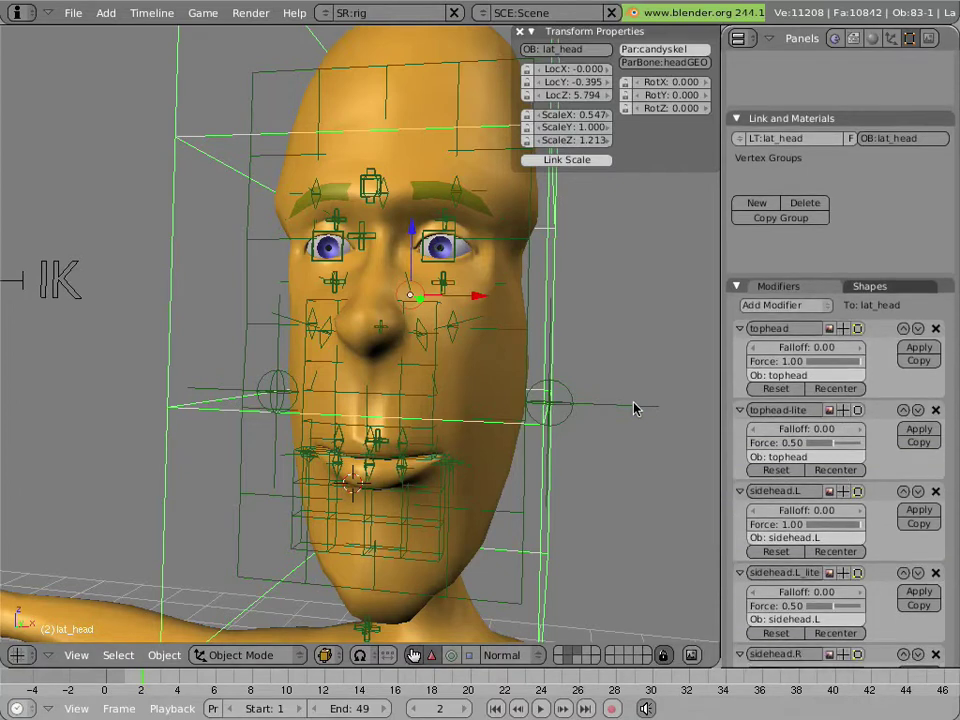
# - Try pulling the sidehead.L empty outward from the side of the head
pyautogui.rightClick(633, 407)
pyautogui.press('g')
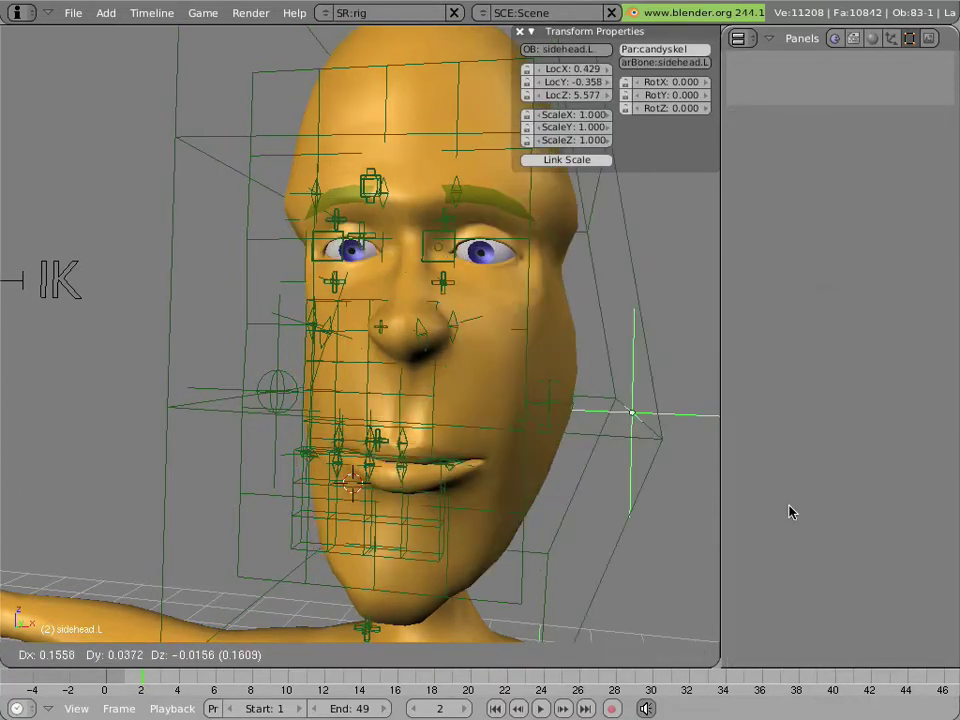
pyautogui.press('Escape')
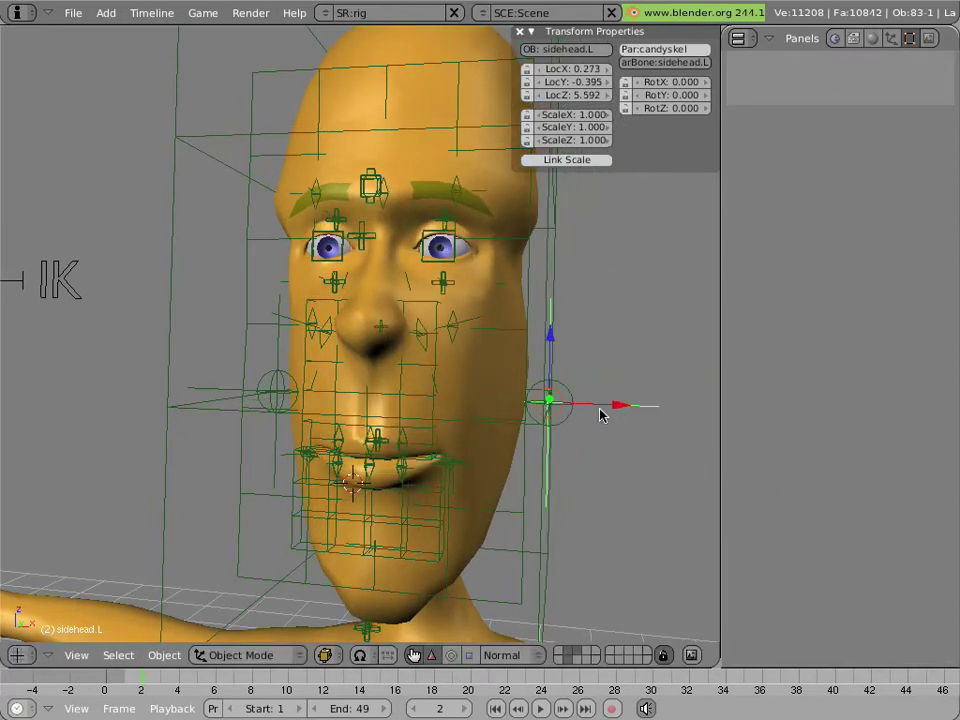
# - Try pulling the sidehead.L bone of candyskel slightly outward from the side of the head
pyautogui.rightClick(573, 422)
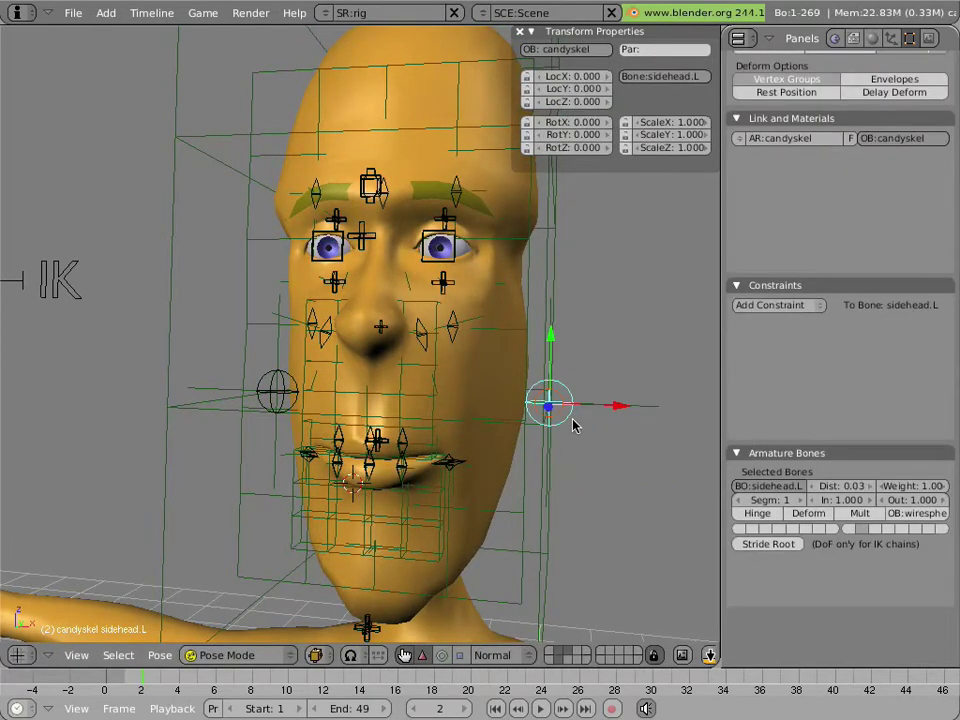
pyautogui.press('g')
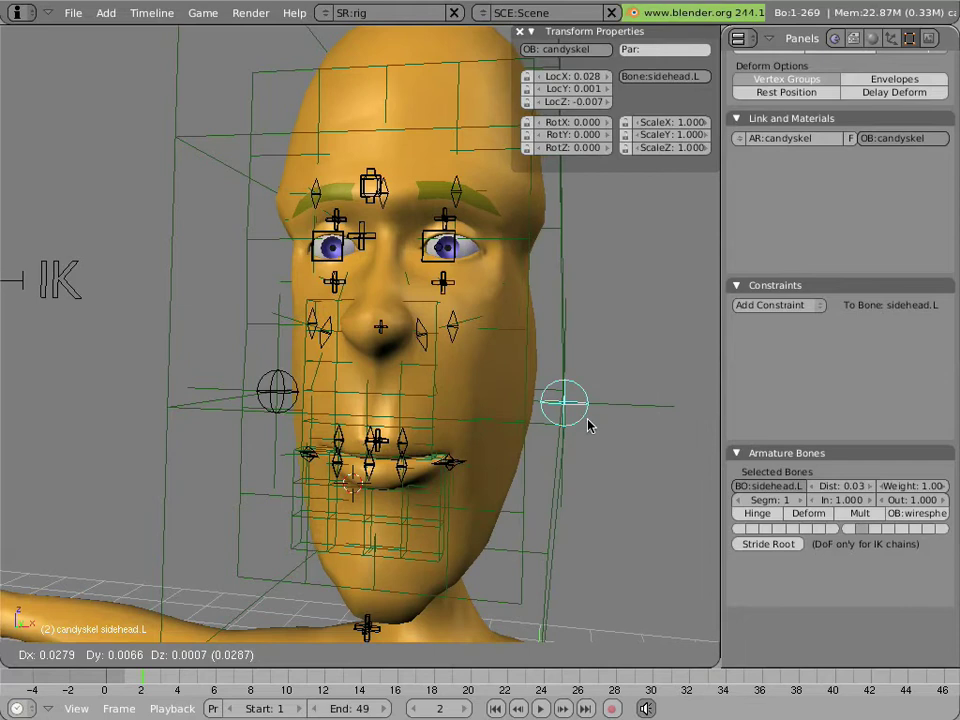
pyautogui.press('Escape')
# - Try raising the tophead bone above the head, and try rotating it
pyautogui.scroll(-3, 580, 425)
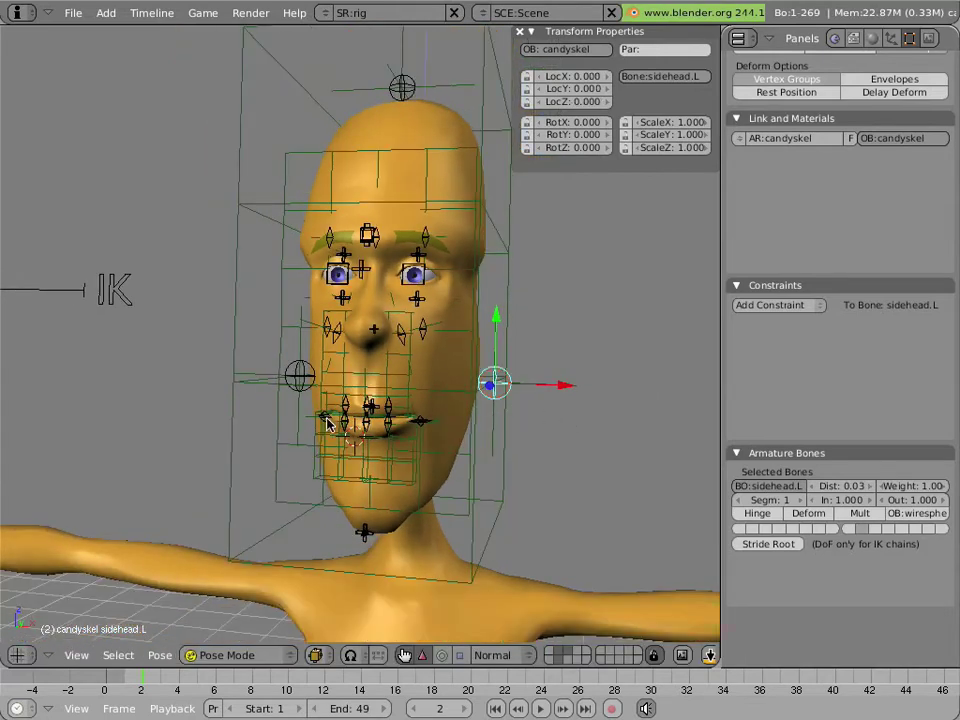
pyautogui.moveTo(327, 423); pyautogui.dragTo(297, 323, button='middle')
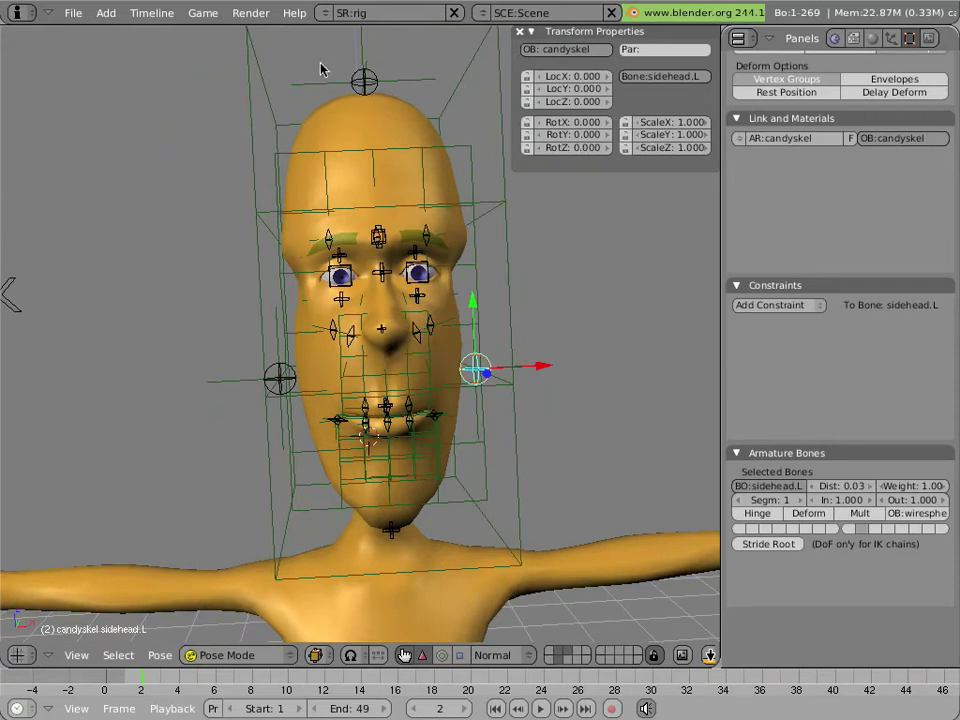
pyautogui.rightClick(378, 80)
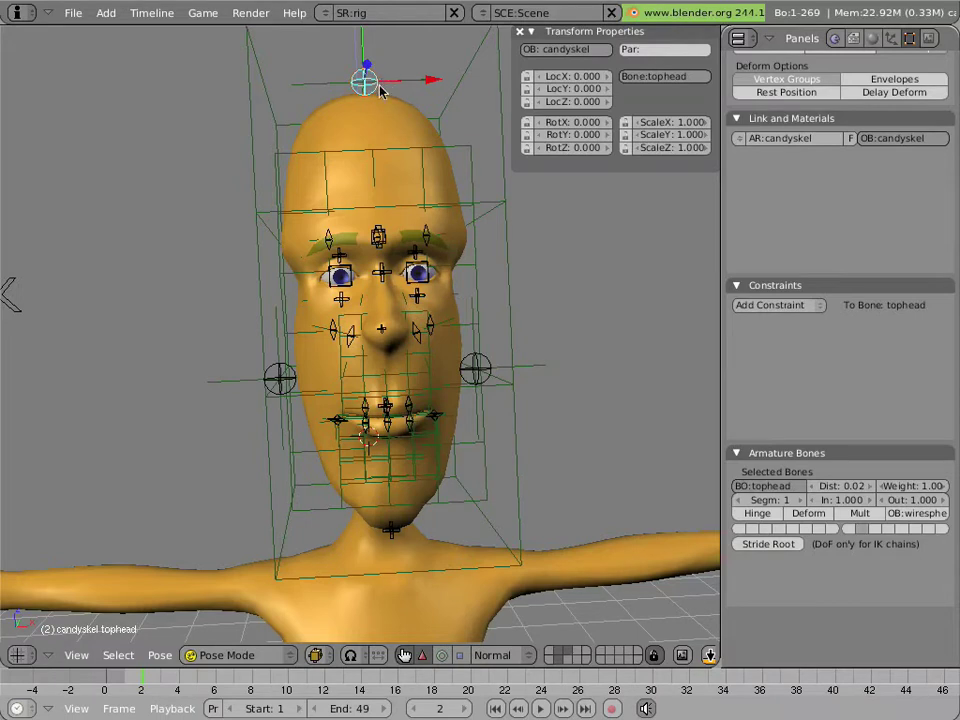
pyautogui.scroll(-2, 383, 108)
pyautogui.press('g')
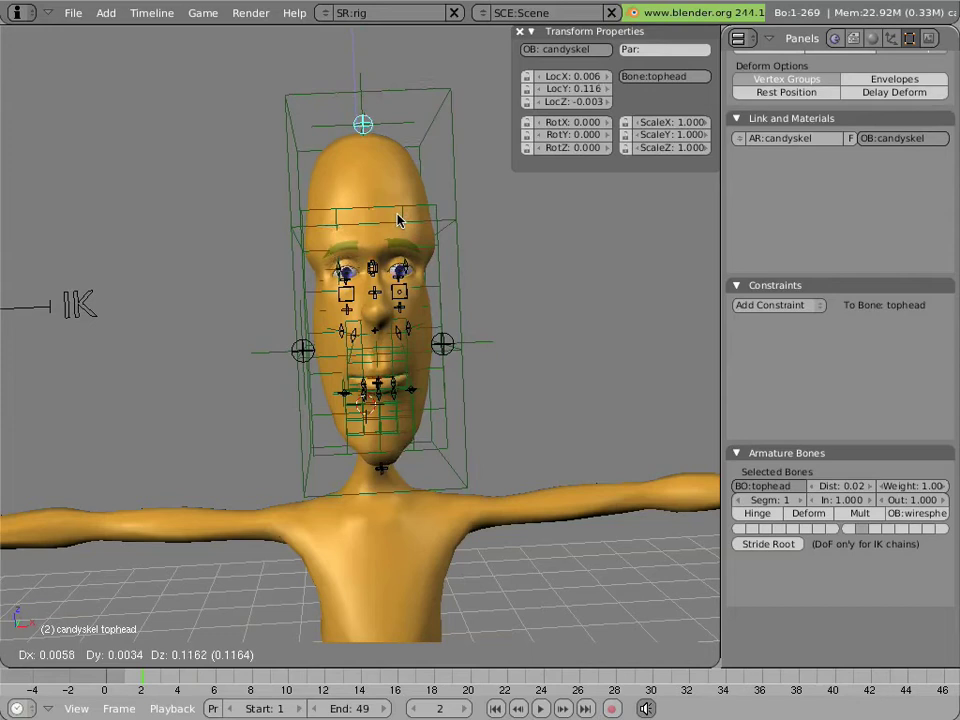
pyautogui.press('Escape')
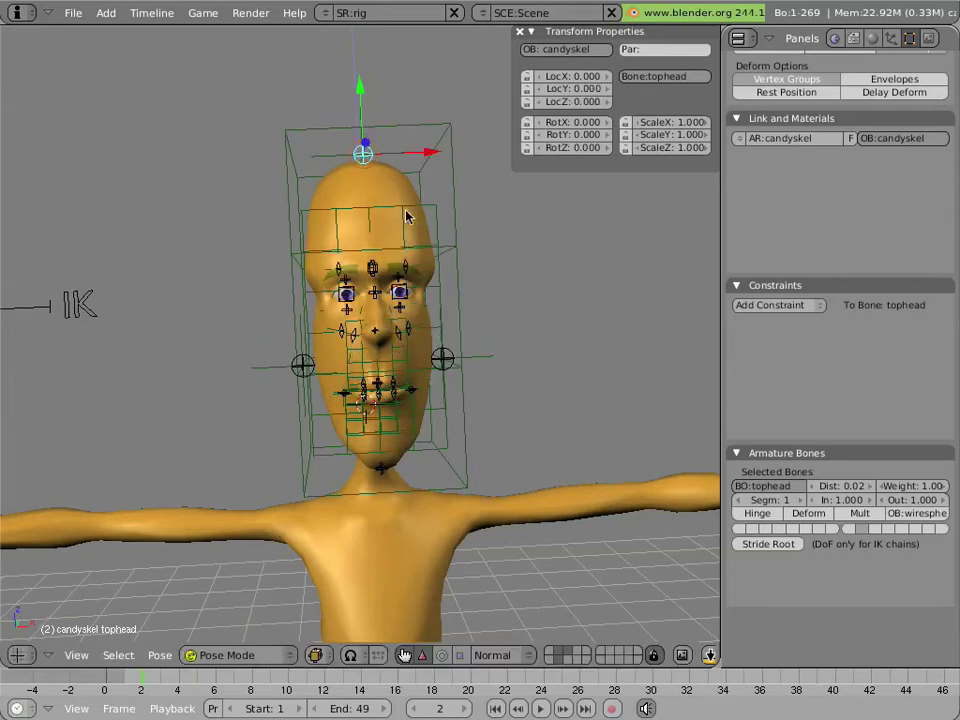
pyautogui.press('r')
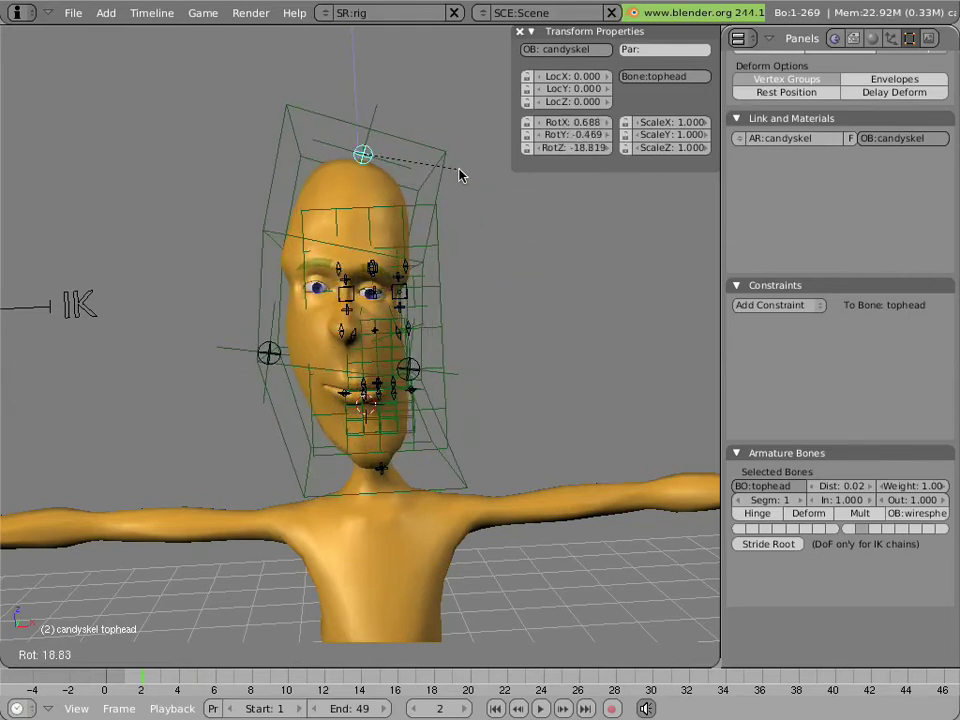
pyautogui.press('Escape')
# - Try widening the head by pulling the sidehead.L empty out to LocX 0.417 and the sidehead.R bone to LocX -0.175
pyautogui.rightClick(465, 357)
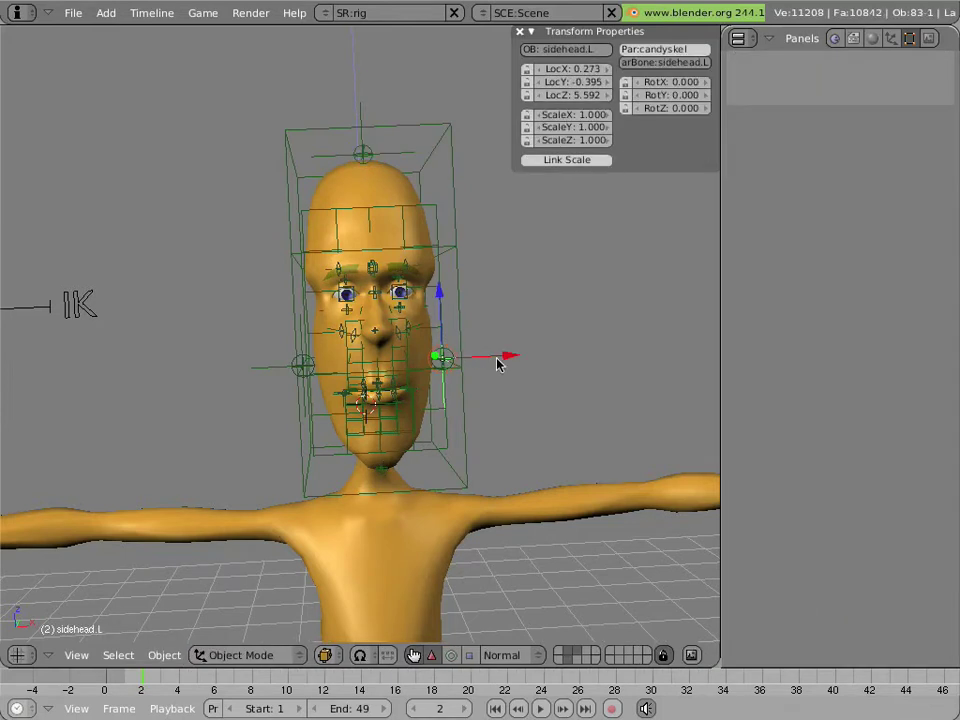
pyautogui.press('g')
pyautogui.click(531, 360)
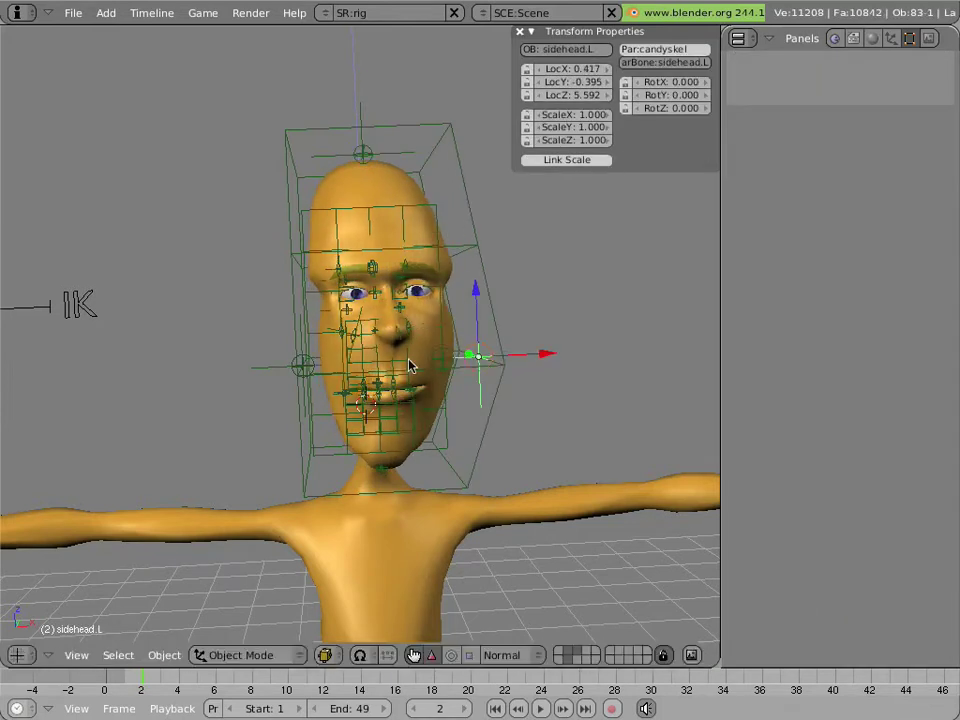
pyautogui.rightClick(305, 368)
pyautogui.press('g')
pyautogui.click(315, 366)
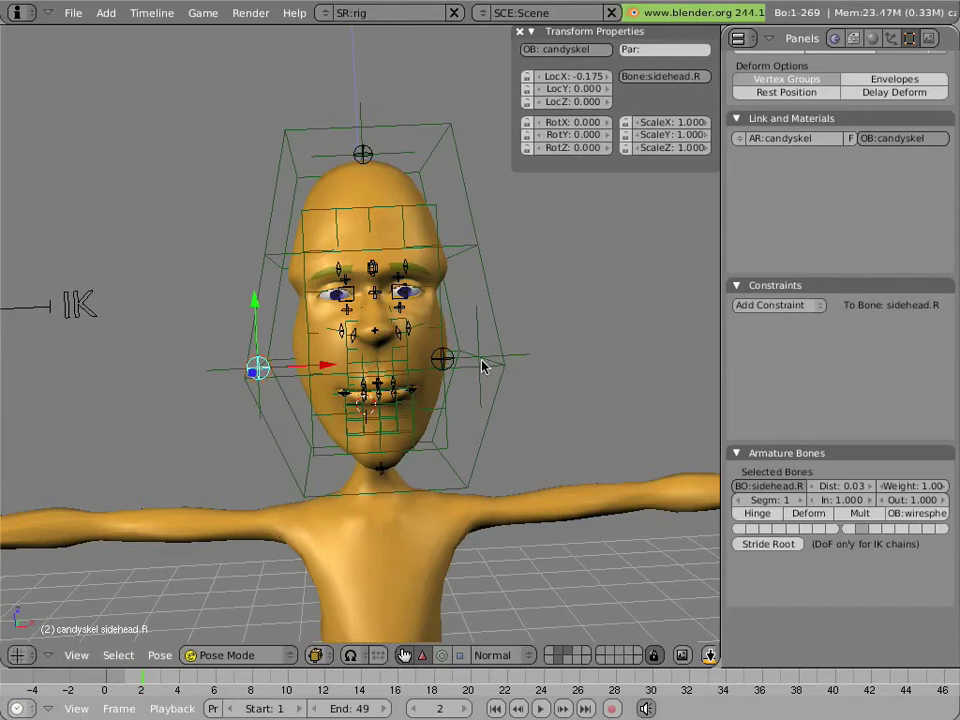
# - Return the sidehead.L empty and the sidehead.R bone to their original positions beside the head
pyautogui.rightClick(443, 358)
pyautogui.press('KP_1')
pyautogui.scroll(3, 380, 335)
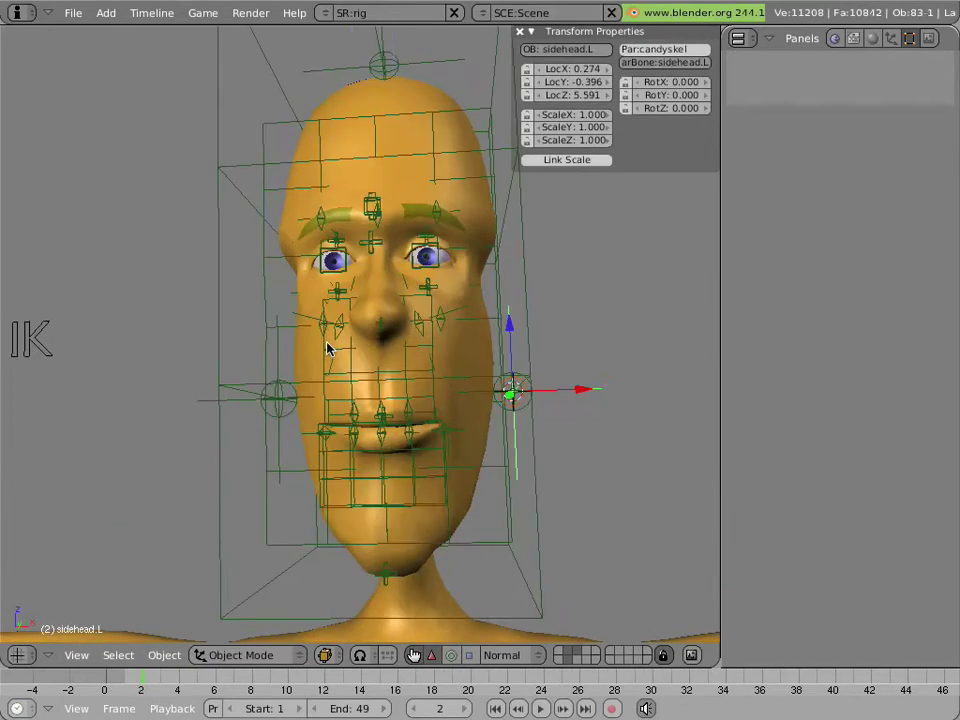
pyautogui.scroll(1, 327, 348)
# - Hide the lat_head lattice that surrounds the head
pyautogui.moveTo(413, 410); pyautogui.dragTo(372, 352, button='middle')
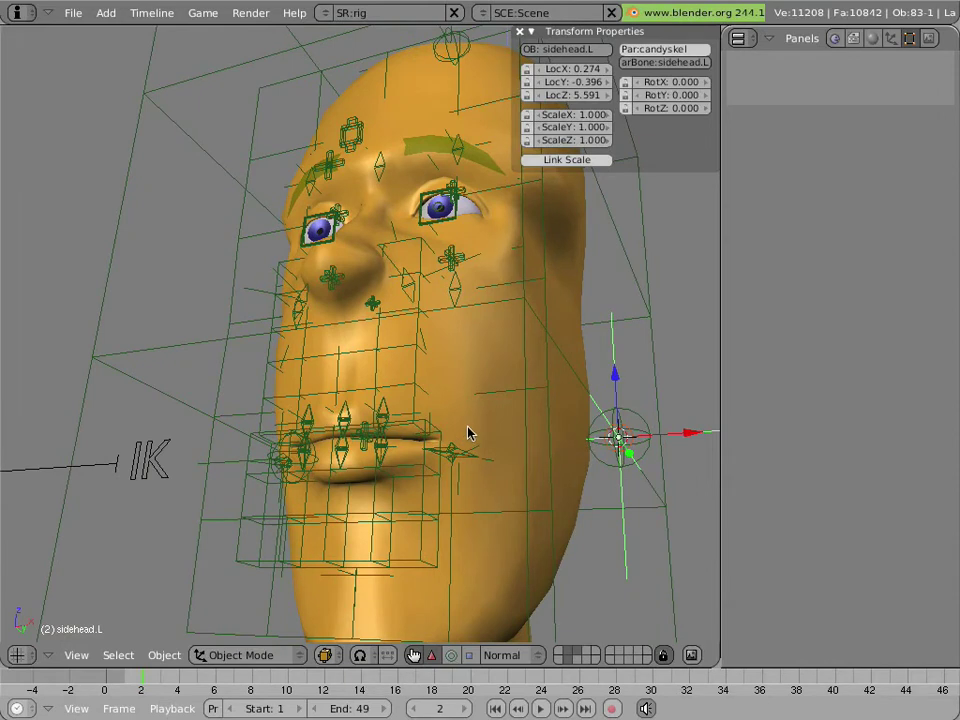
pyautogui.moveTo(470, 425); pyautogui.dragTo(468, 415, button='middle')
pyautogui.rightClick(606, 311)
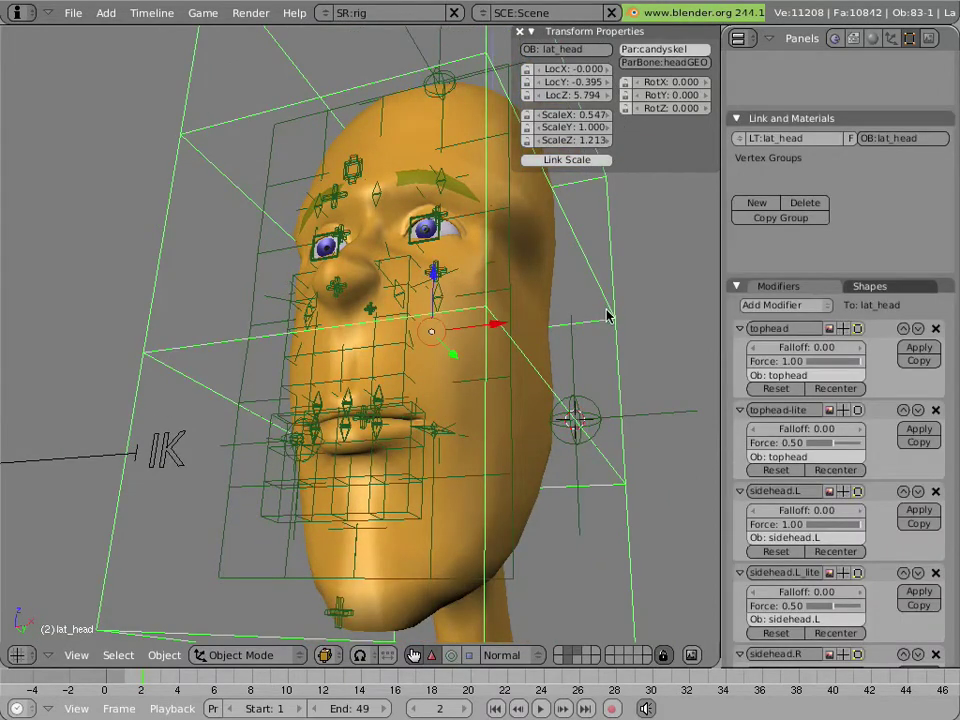
pyautogui.press('KP_6')
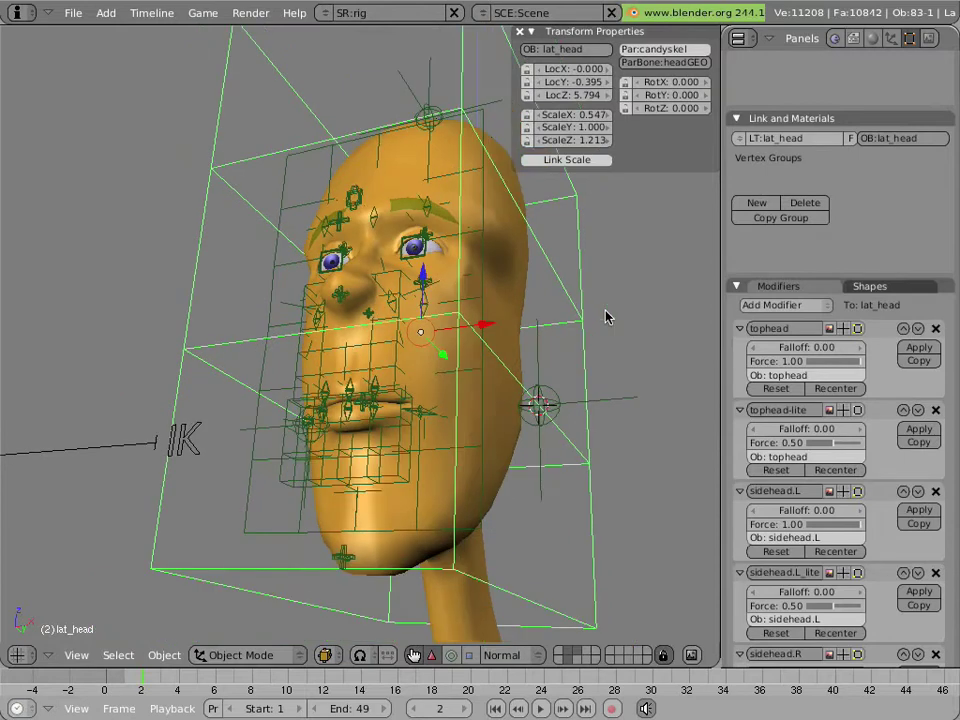
pyautogui.press('h')
# - Hide the sidehead.L, sidehead.R and tophead empties around the head together
pyautogui.rightClick(620, 386)
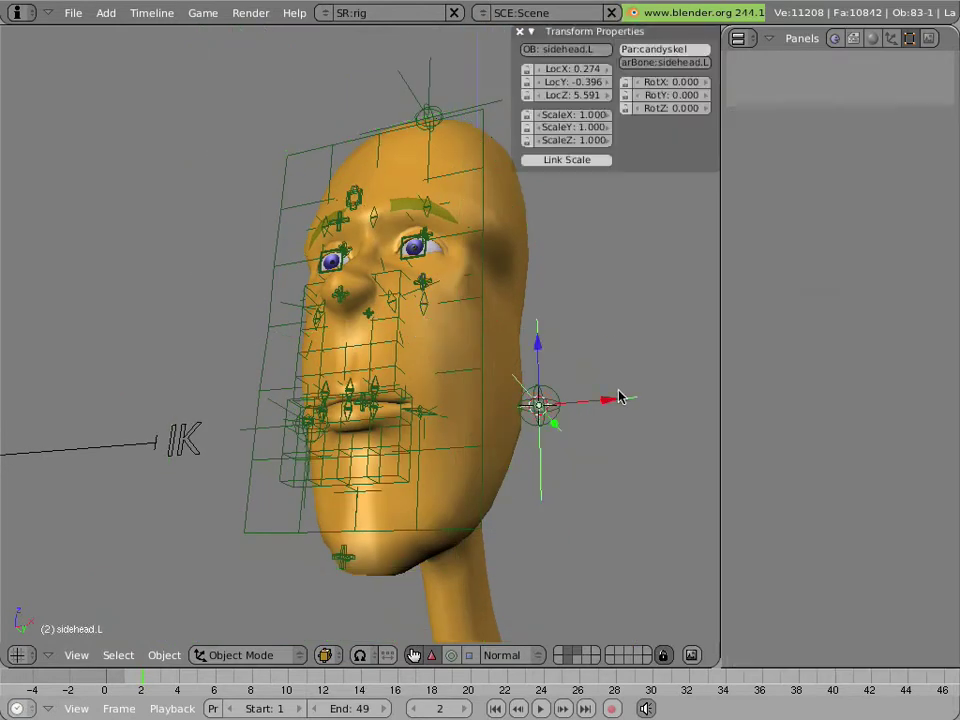
pyautogui.keyDown('shift'); pyautogui.rightClick(269, 414); pyautogui.keyUp('shift')
pyautogui.keyDown('shift'); pyautogui.rightClick(408, 90); pyautogui.keyUp('shift')
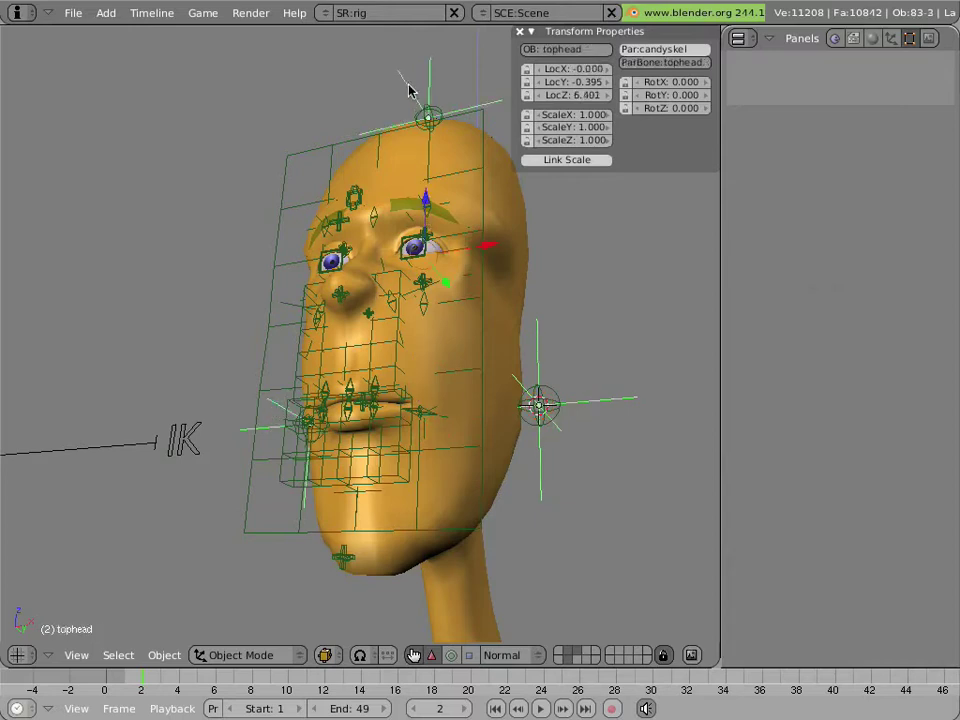
pyautogui.press('h')
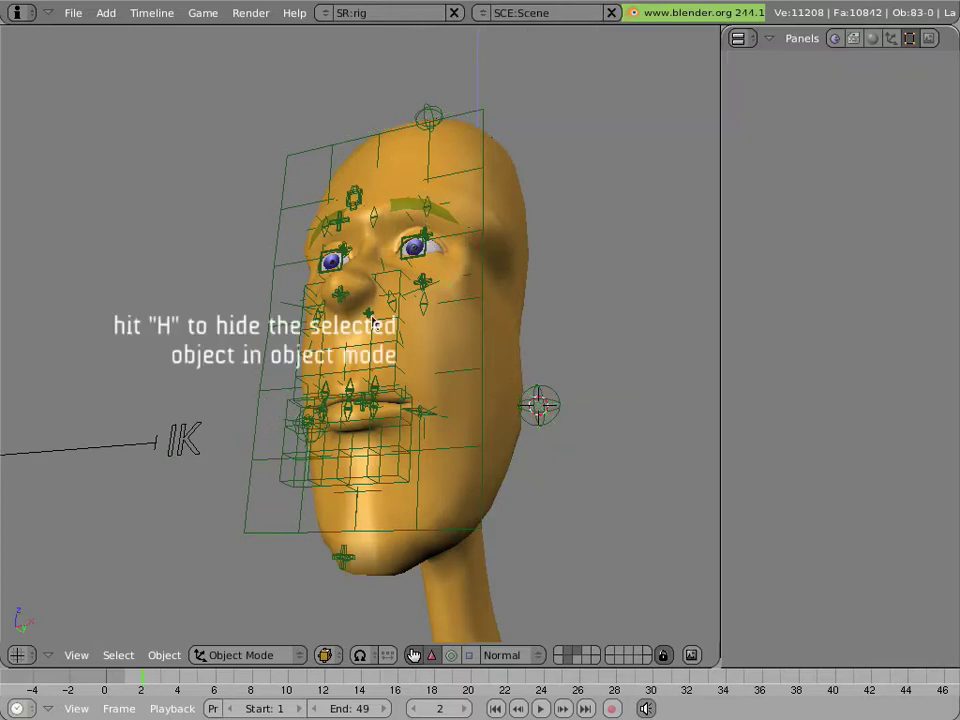
# - Select the MCfacelat lattice in front of the face and examine its modifiers
pyautogui.moveTo(305, 320); pyautogui.dragTo(336, 285, button='middle')
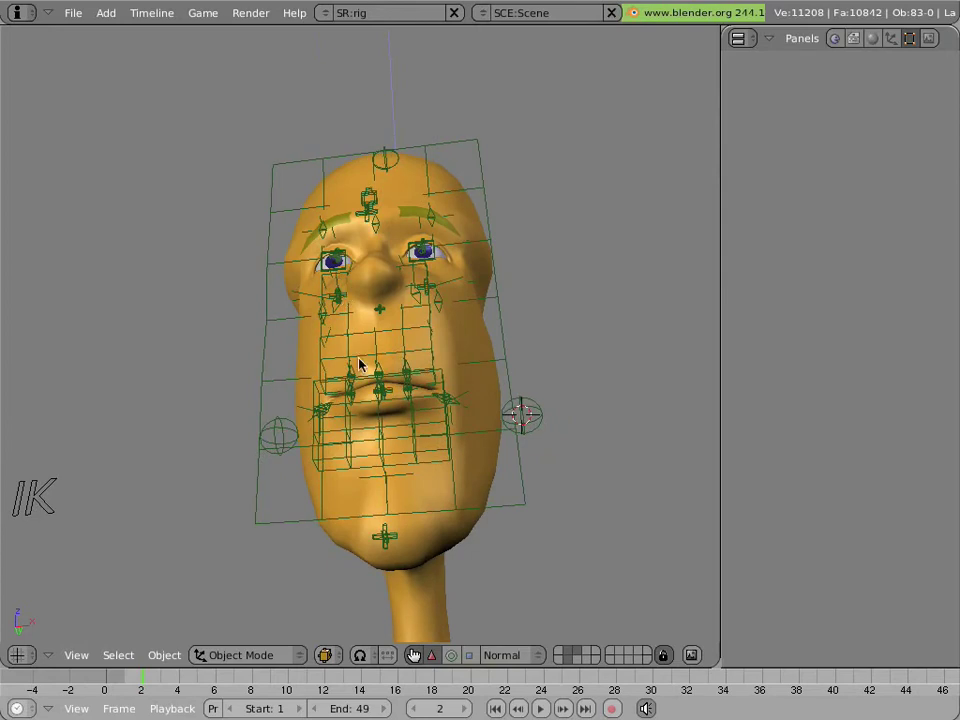
pyautogui.scroll(3, 360, 365)
pyautogui.scroll(-2, 360, 365)
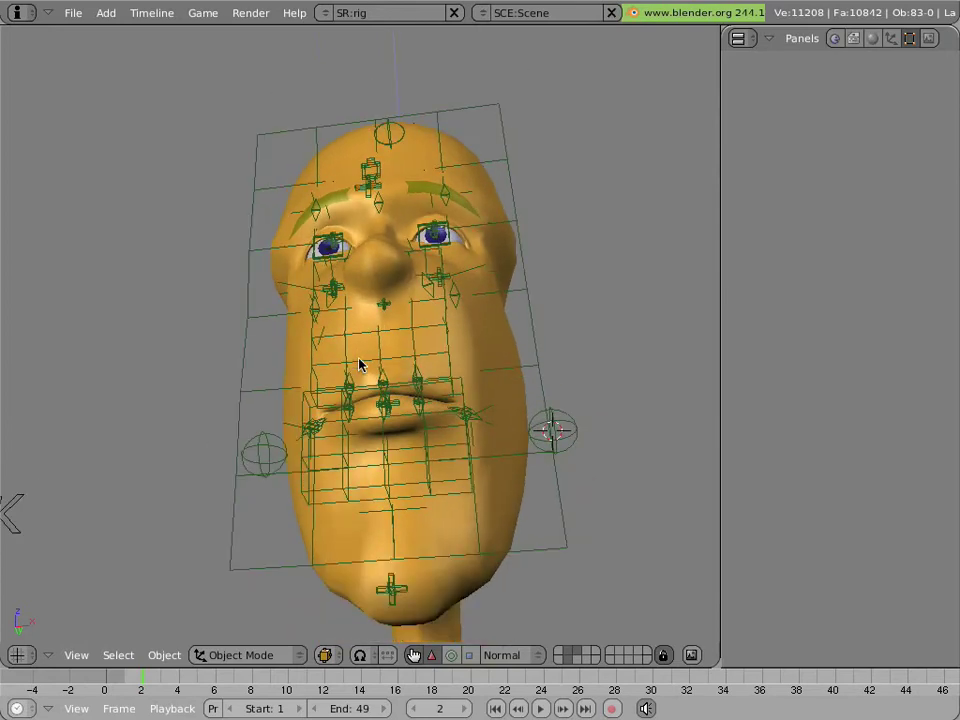
pyautogui.rightClick(535, 346)
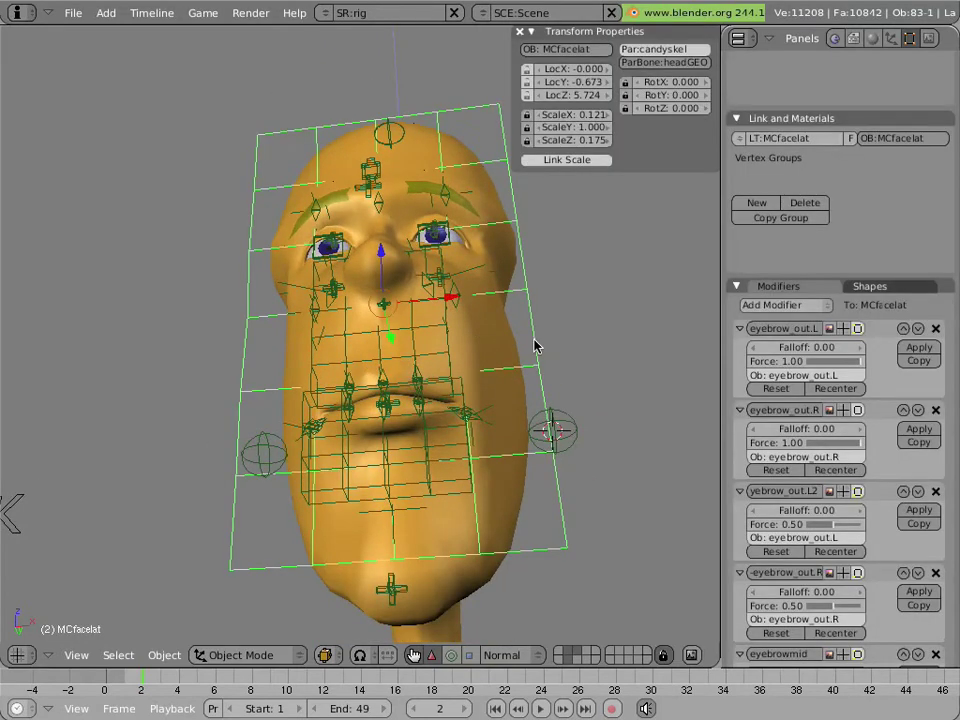
# - Try raising the eyebrow_out.L empty with its Z location temporarily unlocked, and lock it again
pyautogui.moveTo(480, 279); pyautogui.dragTo(420, 349, button='middle')
pyautogui.scroll(3, 420, 347)
pyautogui.rightClick(487, 331)
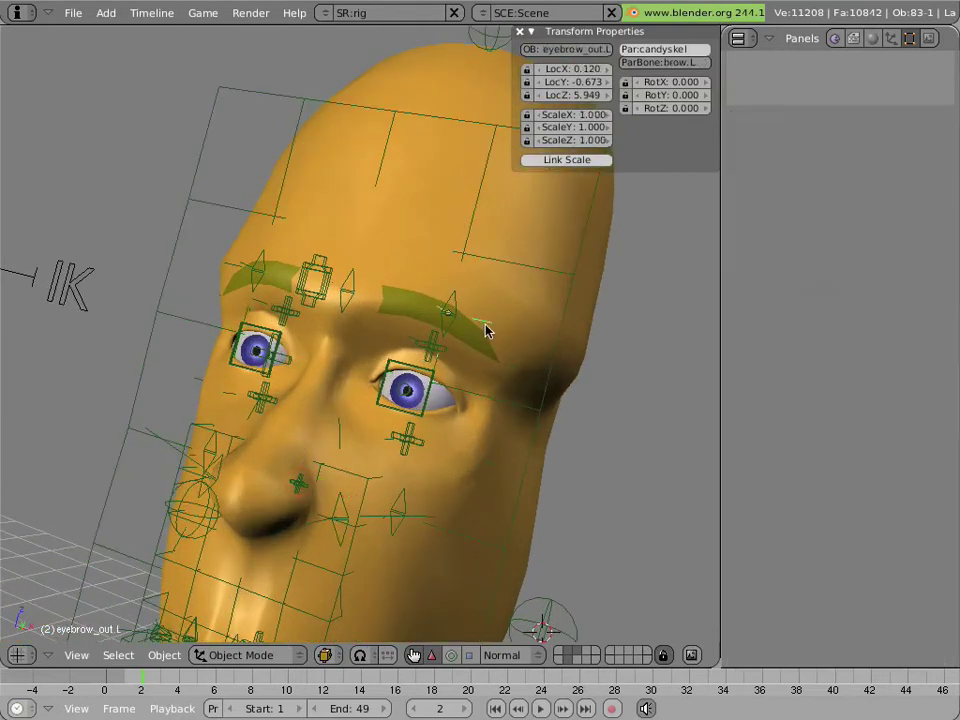
pyautogui.click(524, 95)
pyautogui.press('g')
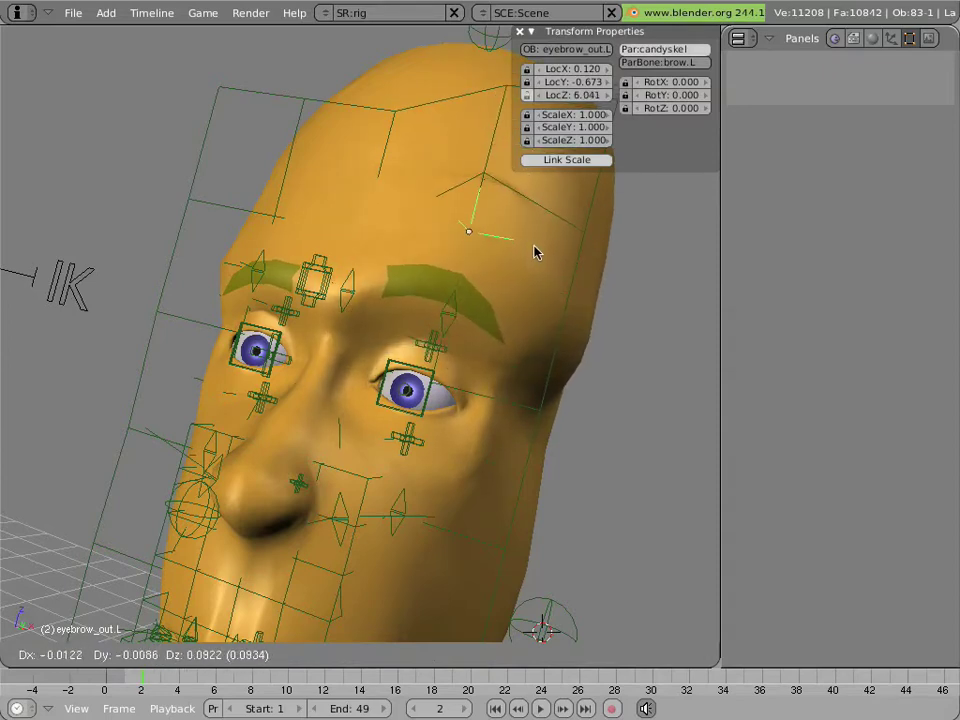
pyautogui.press('Escape')
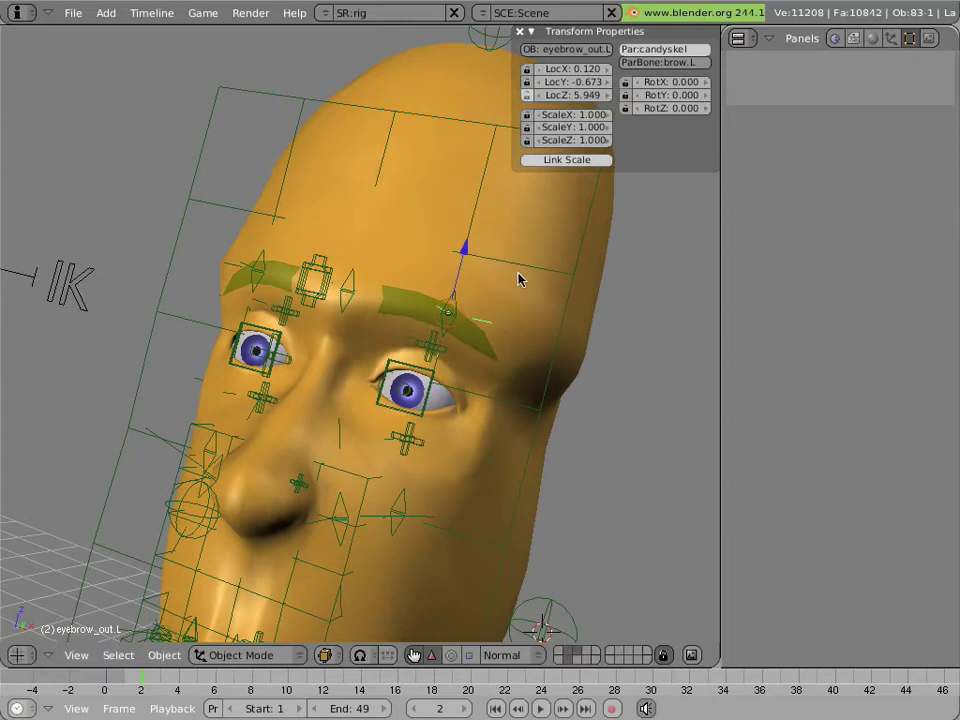
pyautogui.click(527, 104)
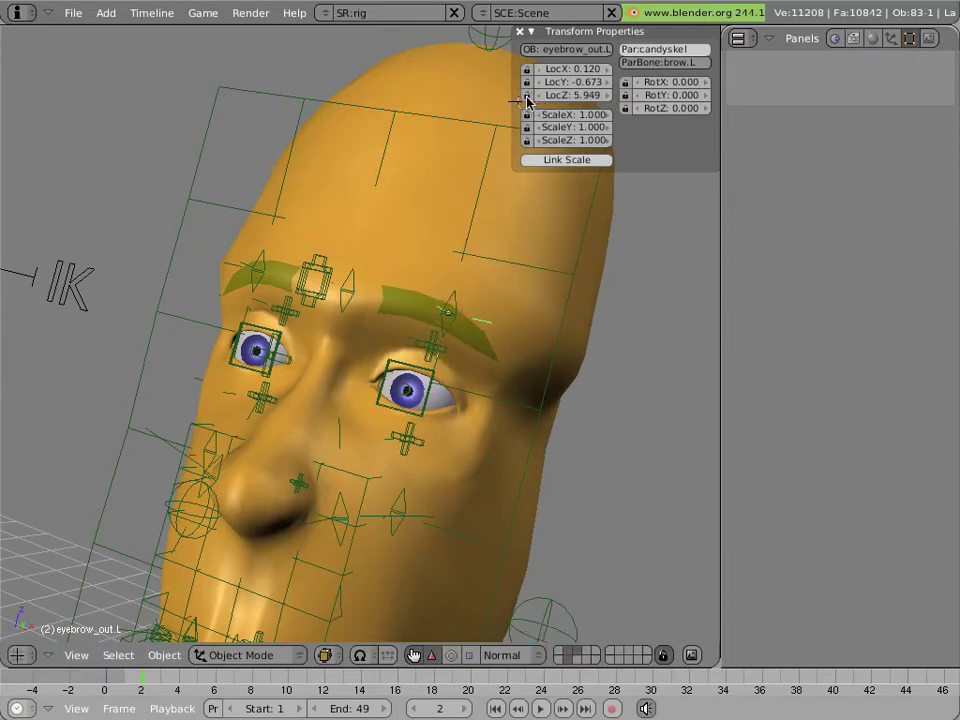
# - Try raising the brow.L bone above the character's left eyebrow
pyautogui.rightClick(437, 333)
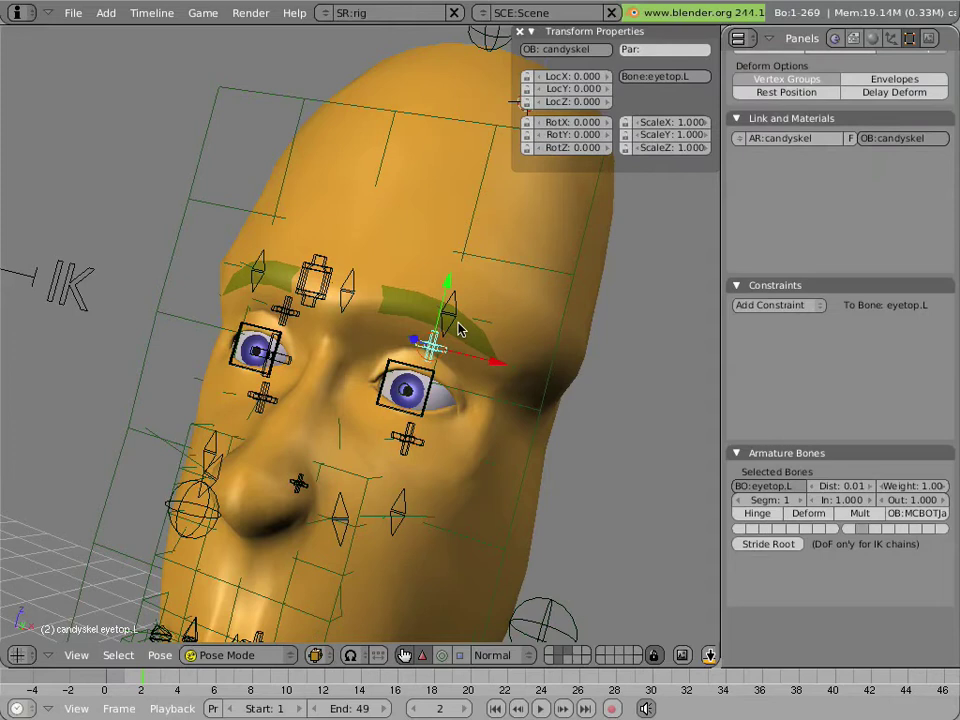
pyautogui.rightClick(458, 330)
pyautogui.press('g')
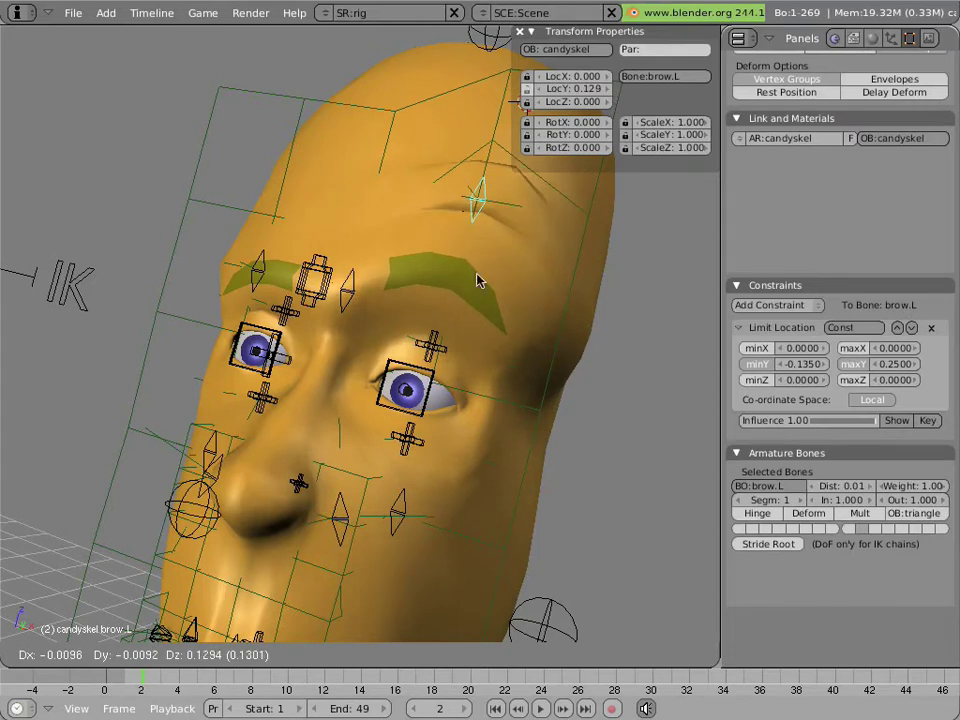
pyautogui.rightClick(470, 335)
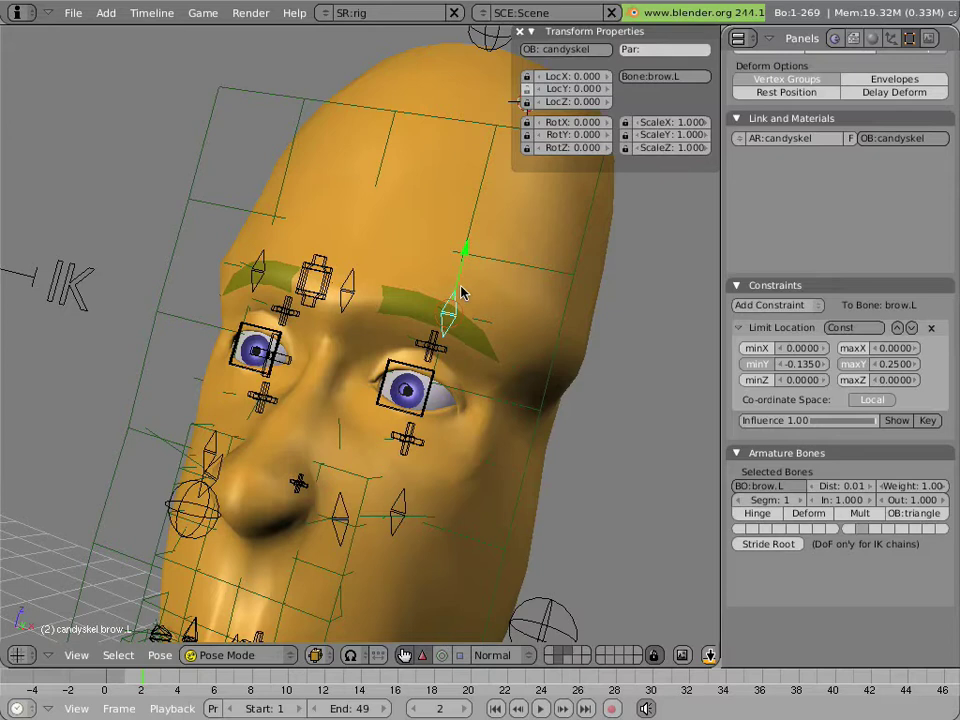
# - Show the ManCandy mesh's shape keys, make Basis the active key and pin it
pyautogui.rightClick(578, 357)
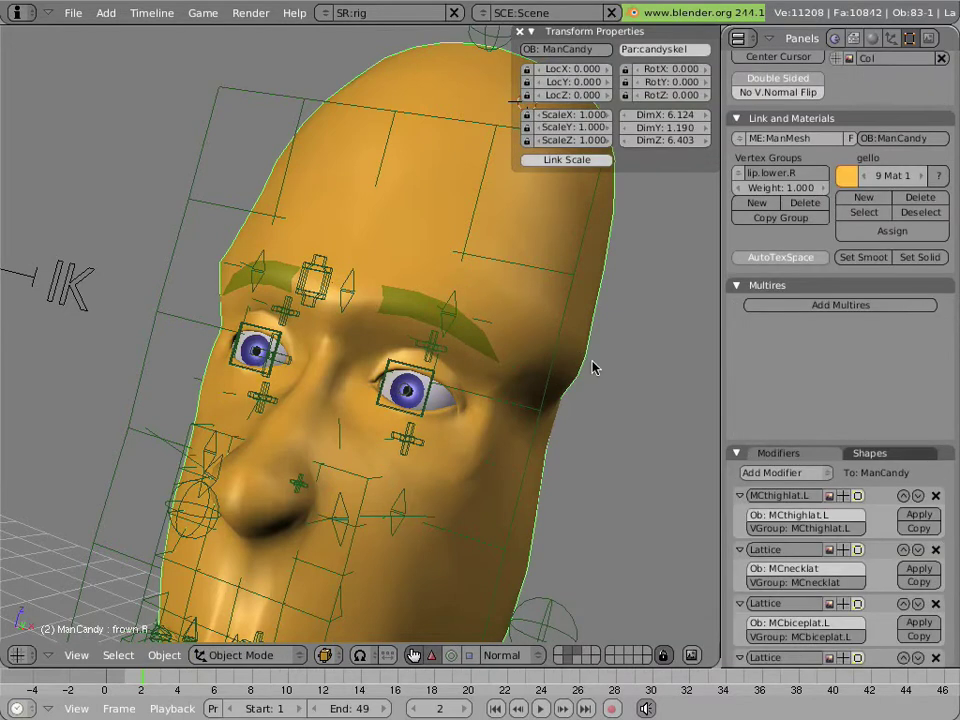
pyautogui.scroll(-1, 876, 434)
pyautogui.click(870, 425)
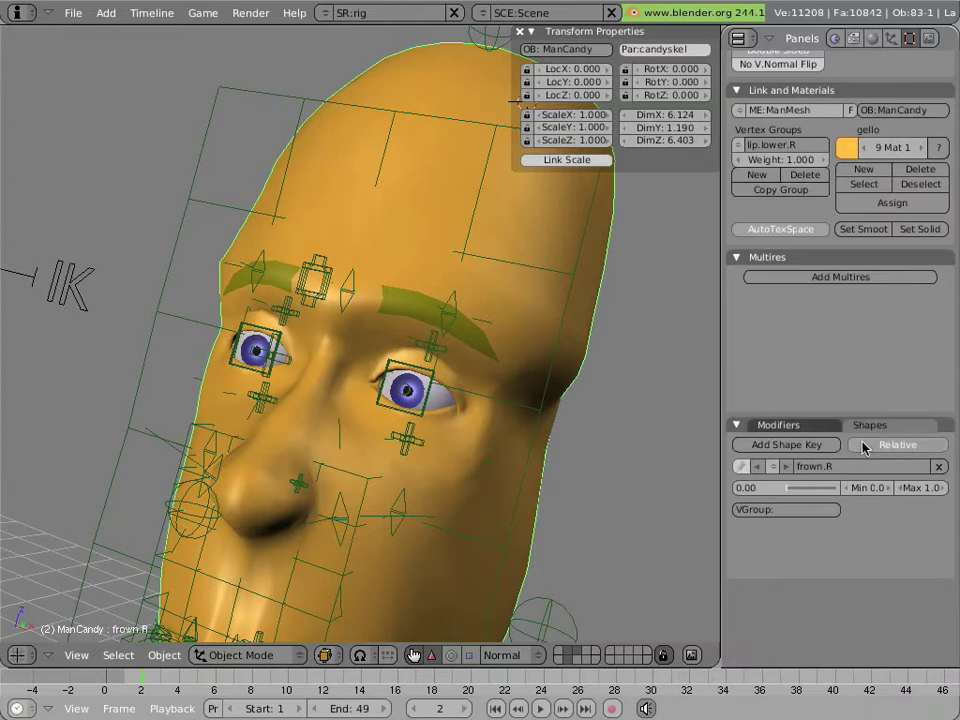
pyautogui.click(772, 467)
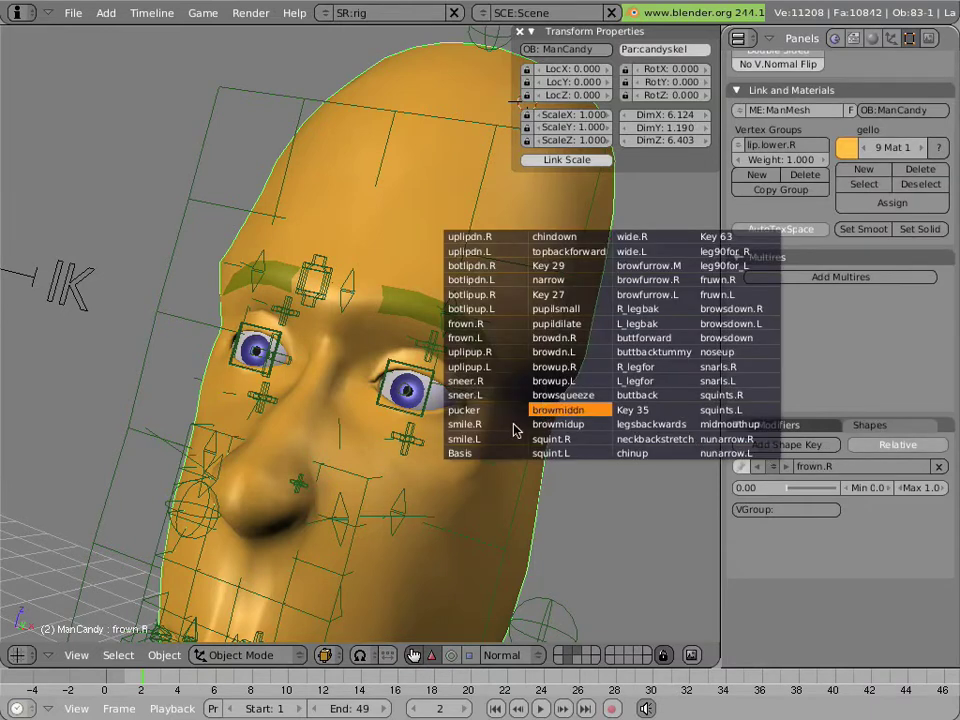
pyautogui.click(490, 458)
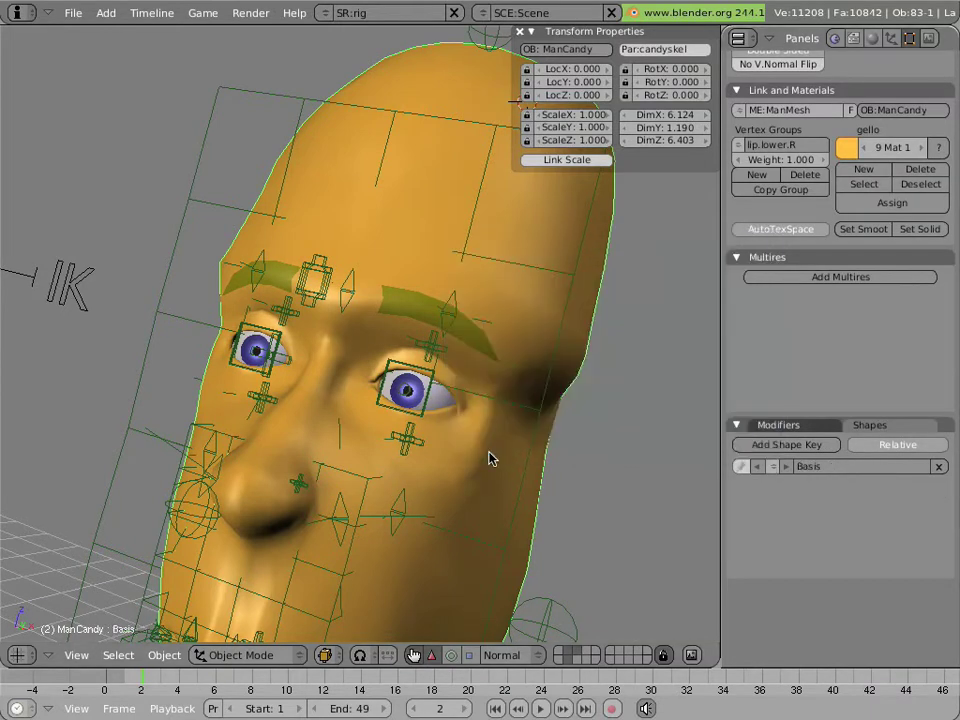
pyautogui.click(741, 466)
# - Raise the brow.L bone above the character's left eyebrow to a local Y location of about 0.109
pyautogui.rightClick(446, 315)
pyautogui.press('g')
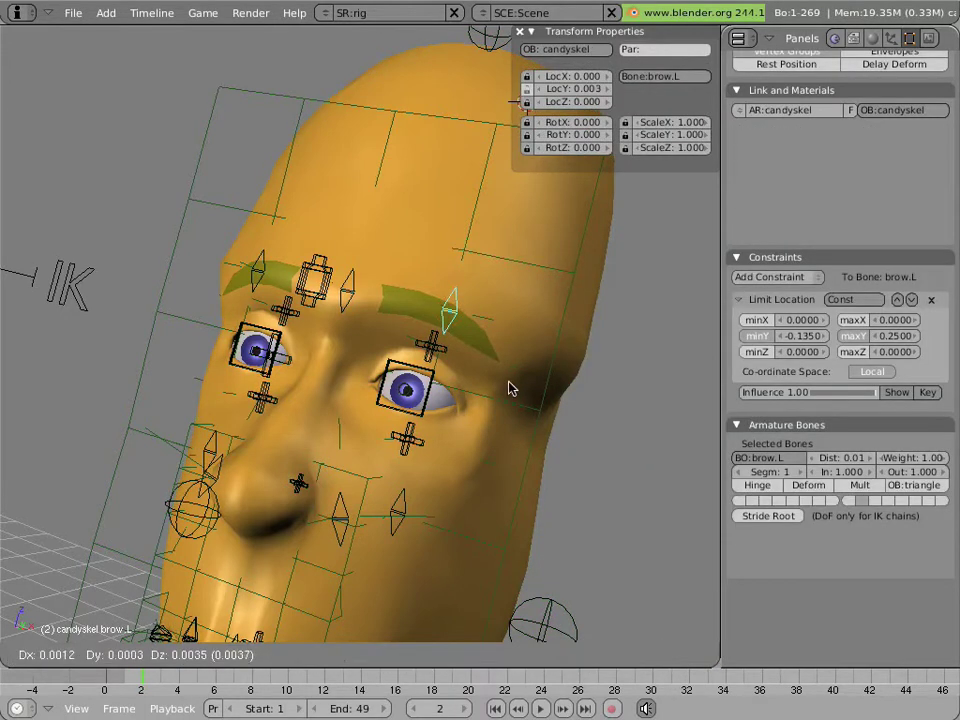
pyautogui.click(548, 322)
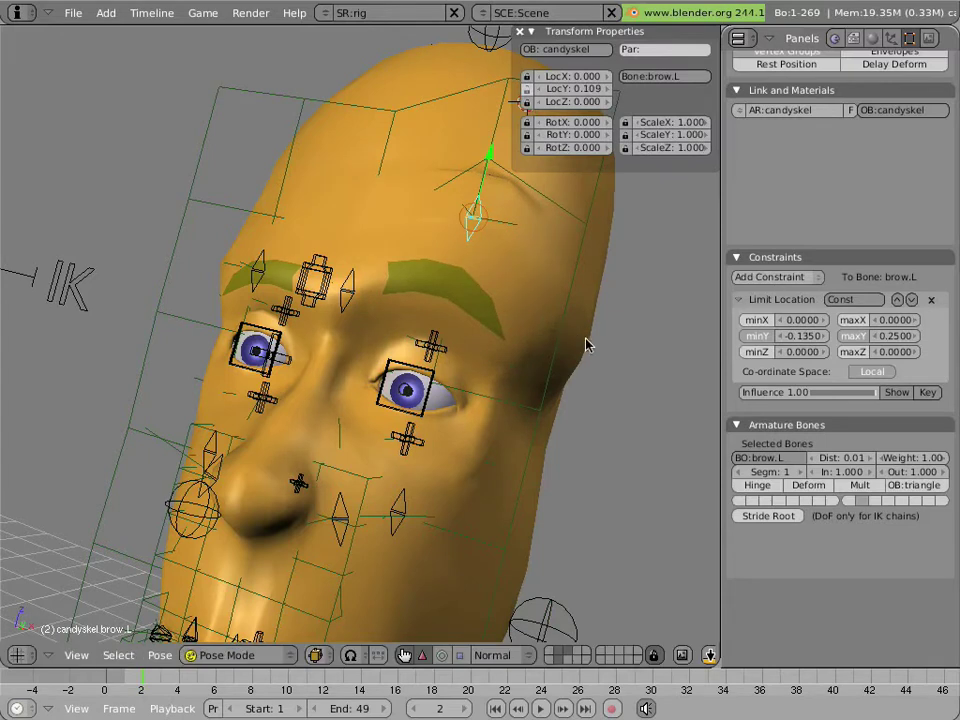
# - Compare ManCandy's raised left brow with and without shape keys by toggling the Basis pin, leaving it pinned
pyautogui.rightClick(586, 345)
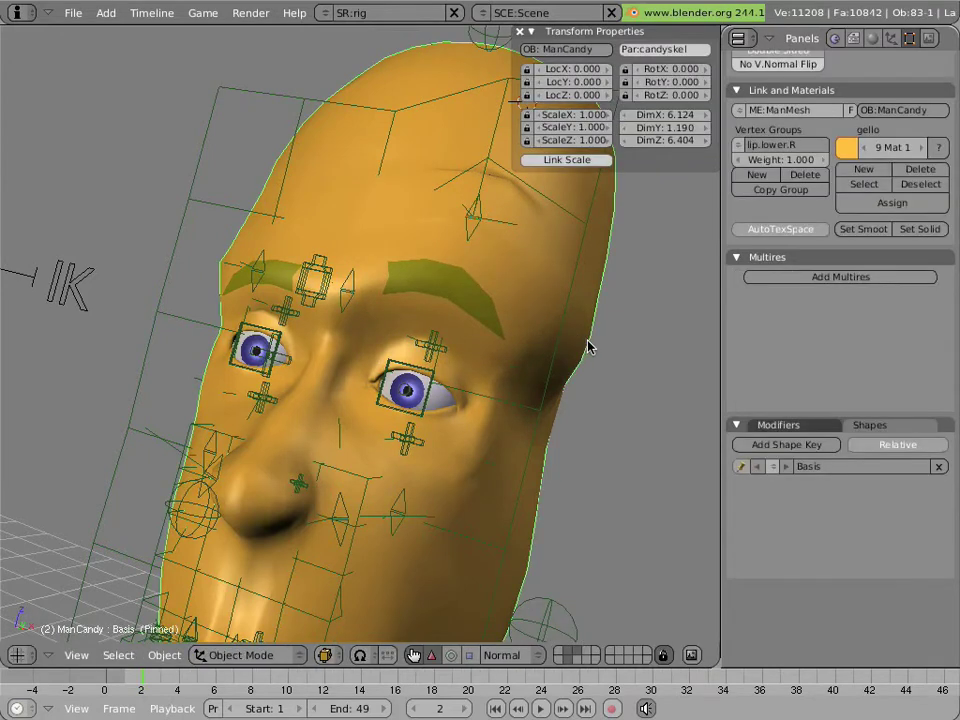
pyautogui.click(742, 467)
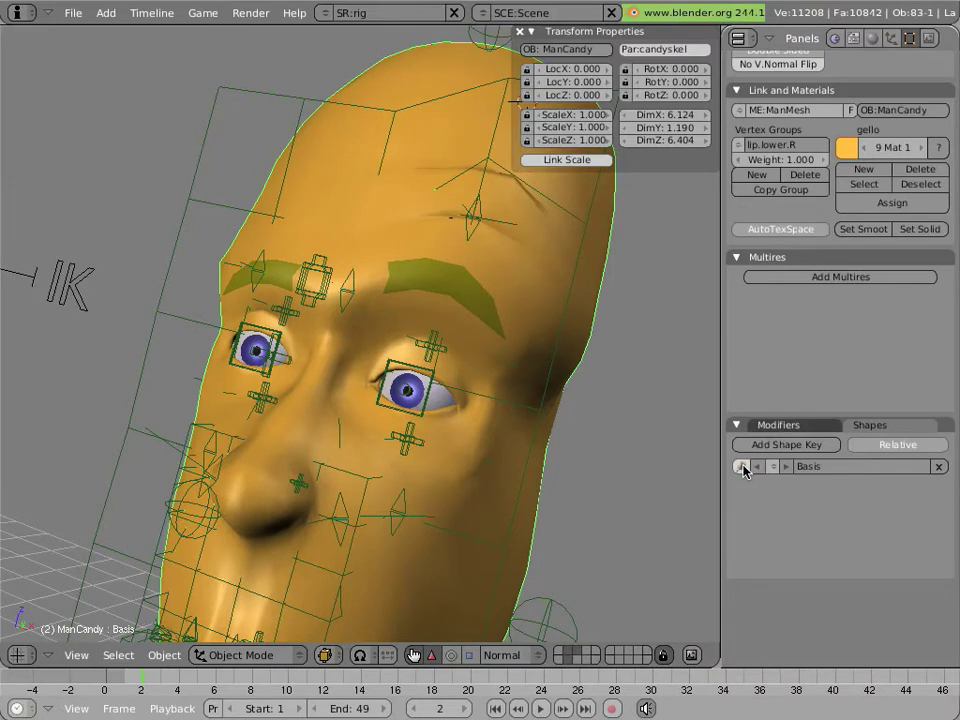
pyautogui.click(742, 467)
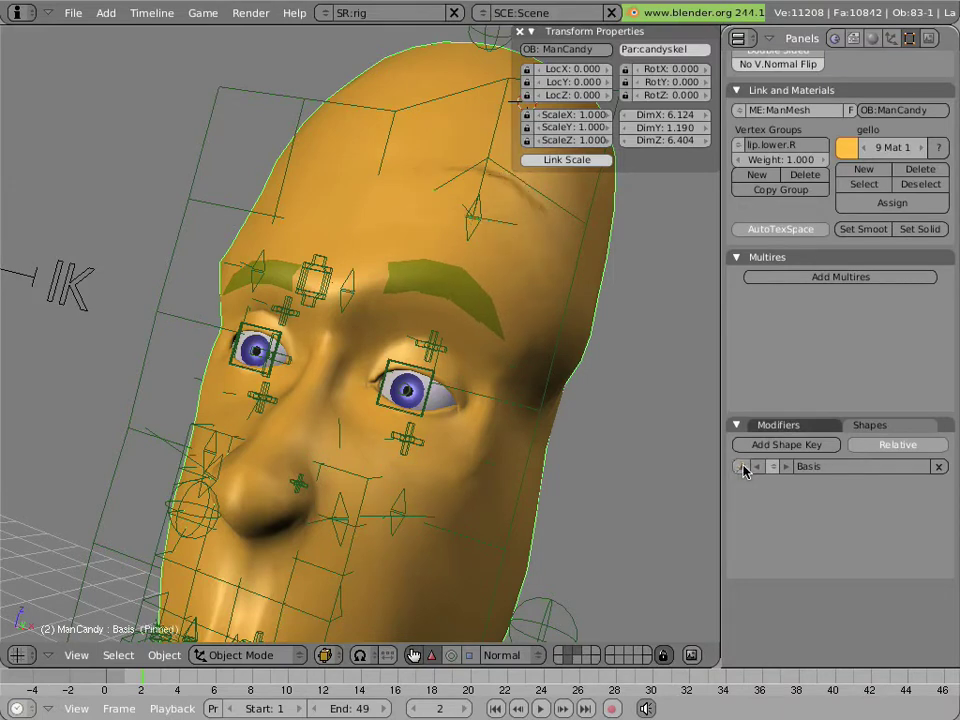
pyautogui.click(742, 467)
pyautogui.click(742, 467)
pyautogui.click(742, 467)
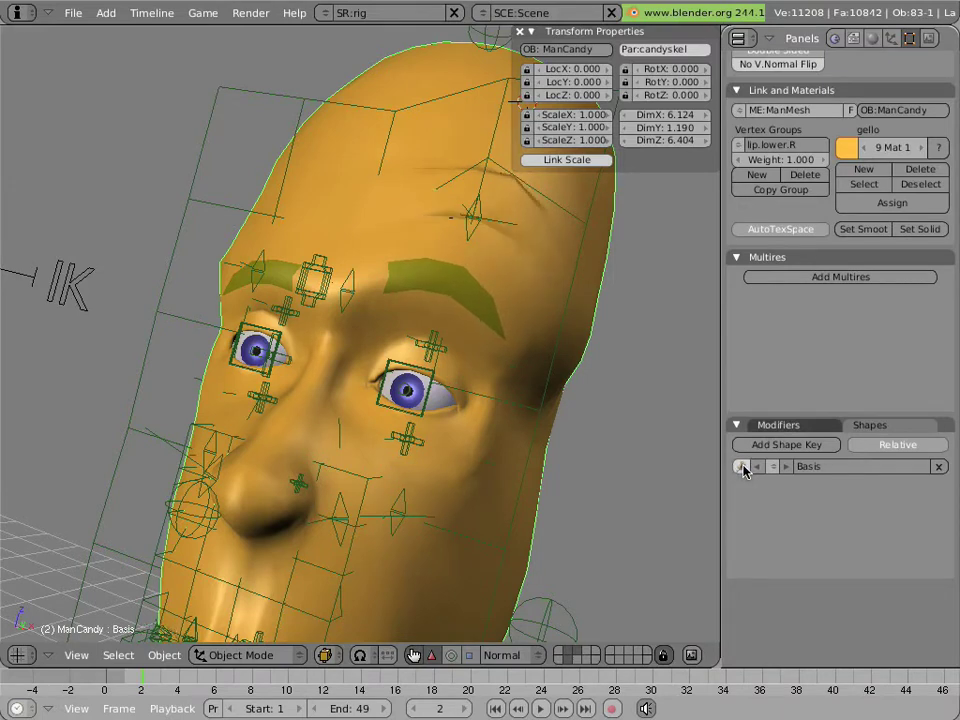
pyautogui.click(742, 467)
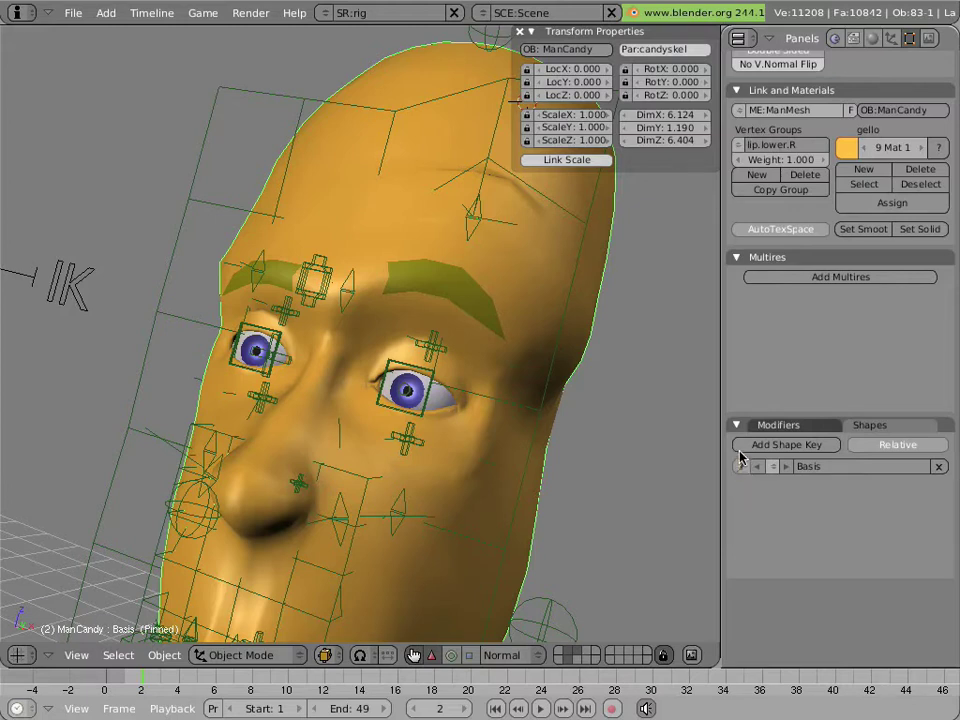
# - Clear the brow.L bone's location
pyautogui.rightClick(479, 245)
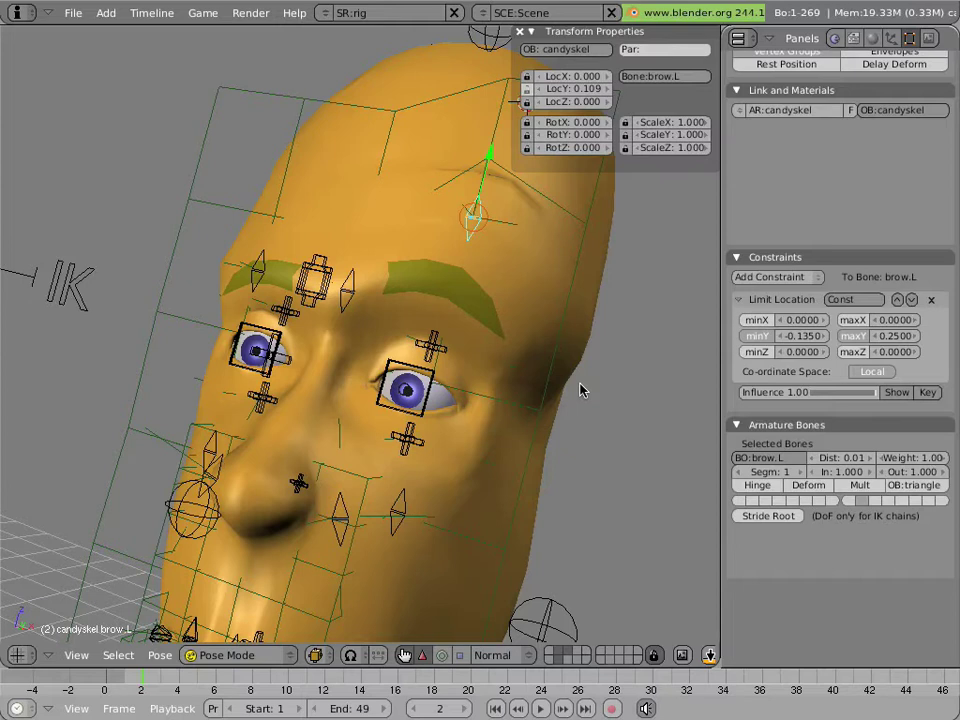
pyautogui.hotkey('alt', 'g')
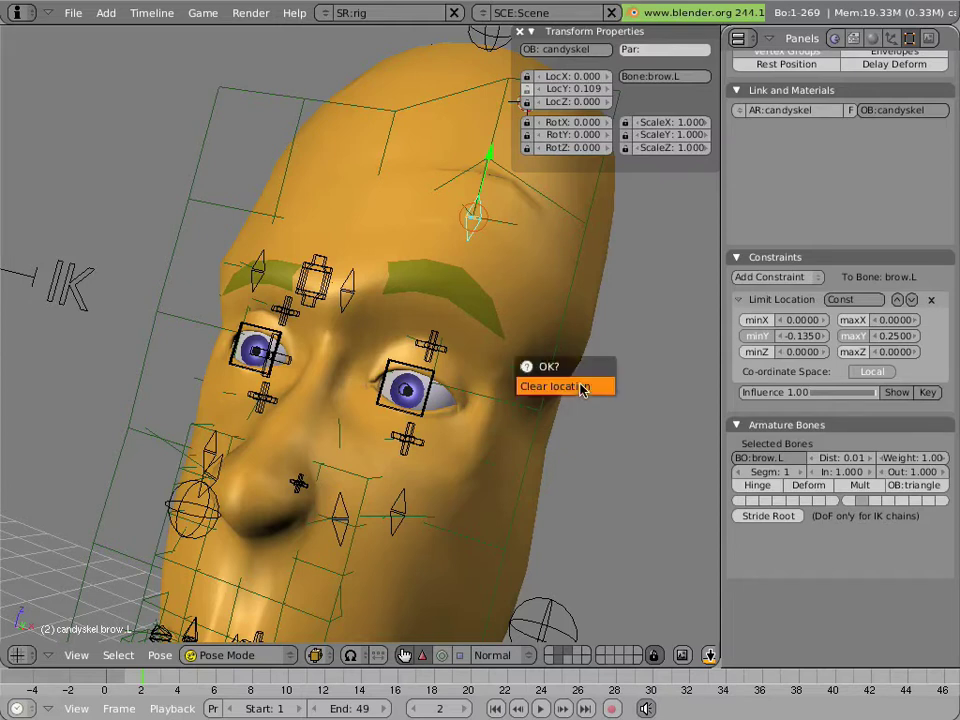
pyautogui.click(582, 388)
# - Raise the browmid bone to a local Y location of about 0.153 and unpin ManCandy's Basis shape key
pyautogui.rightClick(366, 288)
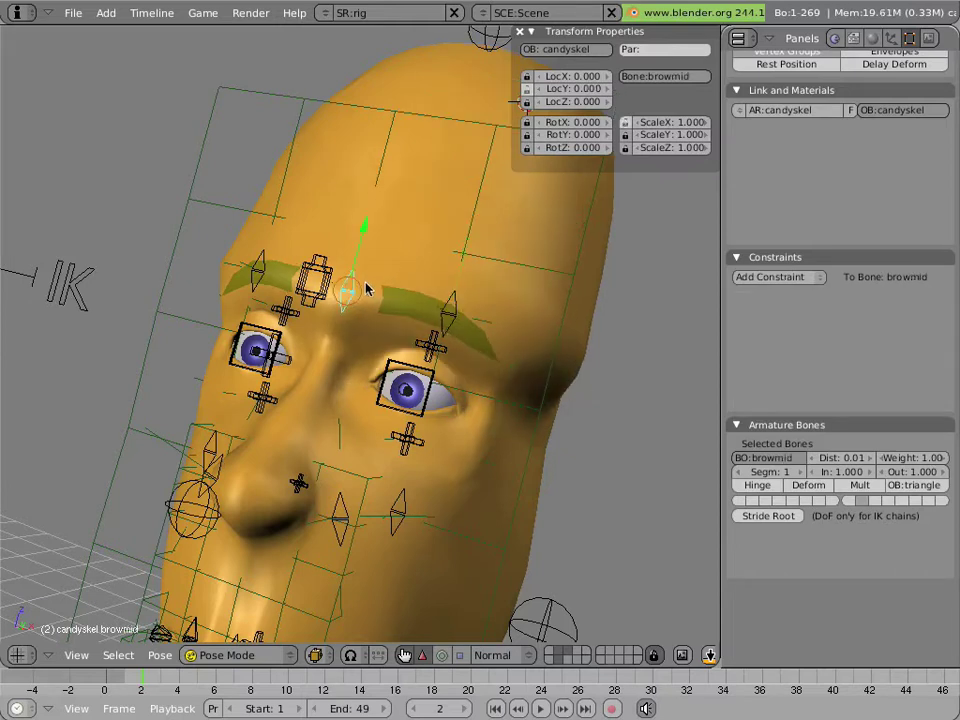
pyautogui.moveTo(360, 232); pyautogui.dragTo(418, 114)
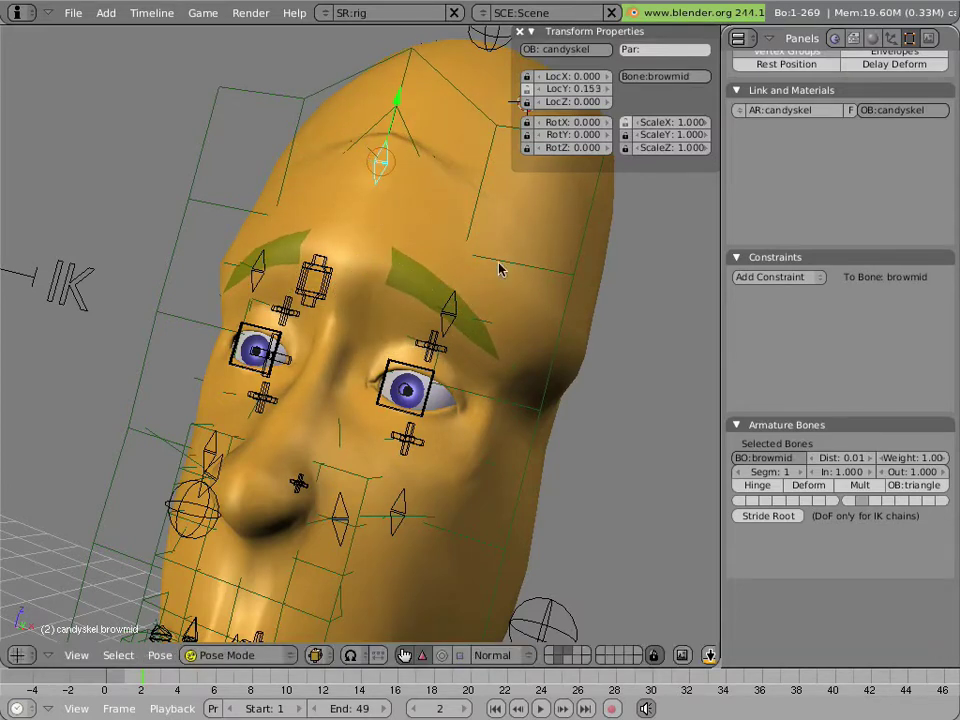
pyautogui.rightClick(461, 272)
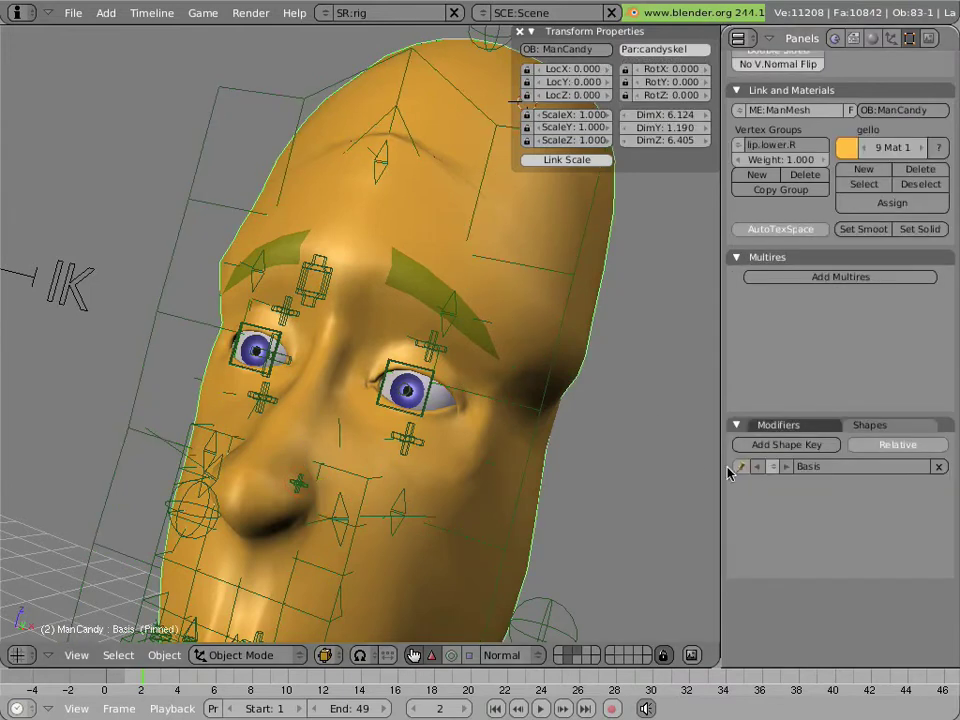
pyautogui.click(741, 466)
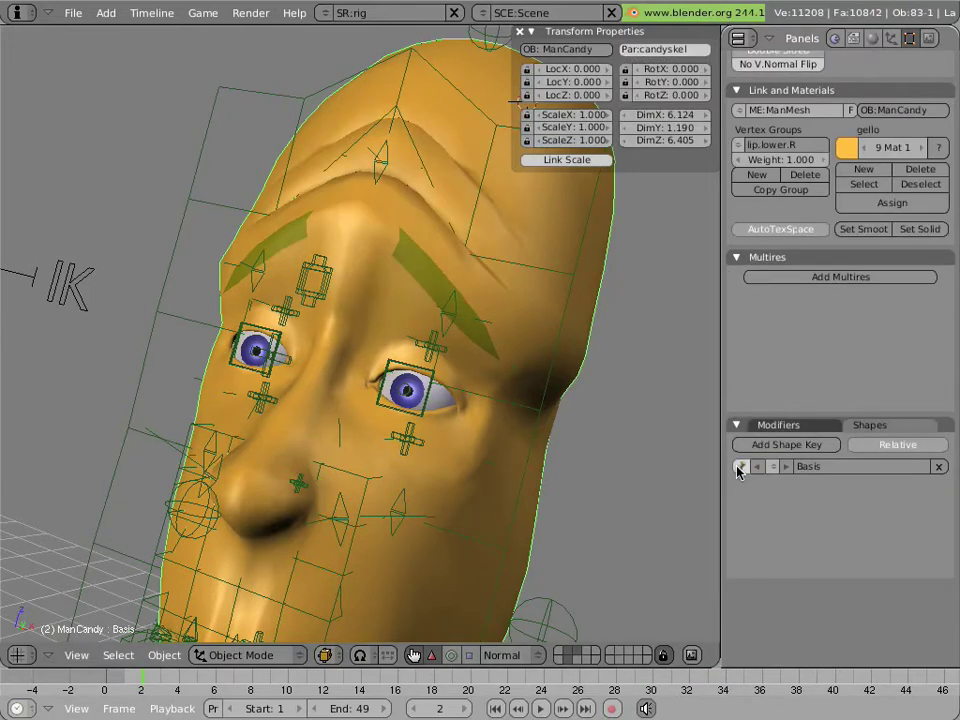
# - Raise the brow.L bone to a local Y location of about 0.084 and the brow.R bone to about 0.096
pyautogui.rightClick(446, 313)
pyautogui.press('g')
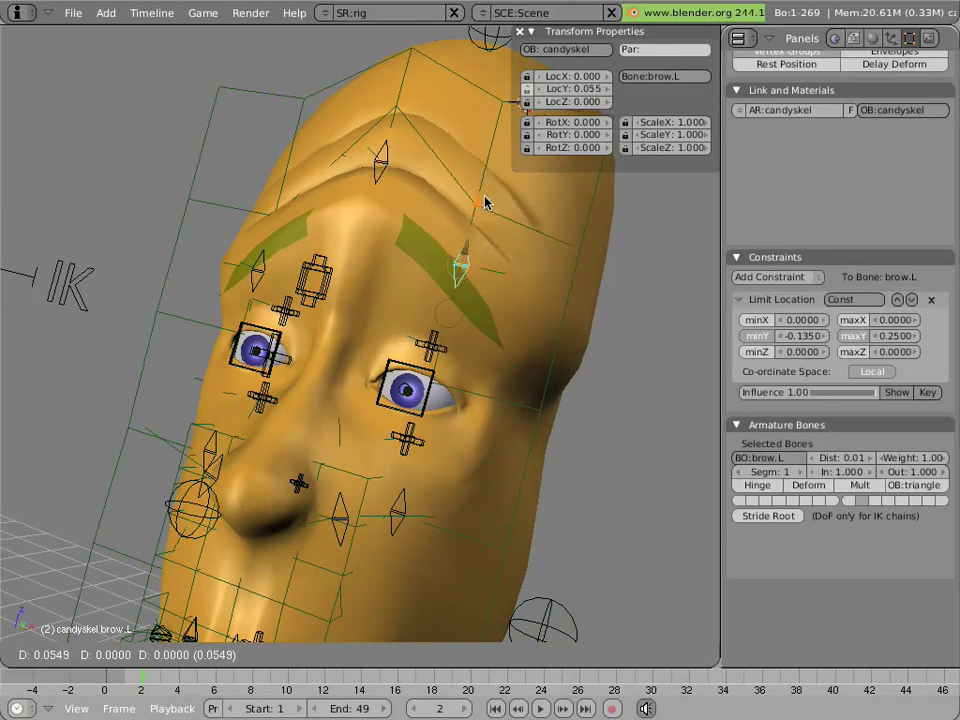
pyautogui.click(435, 156)
pyautogui.rightClick(279, 204)
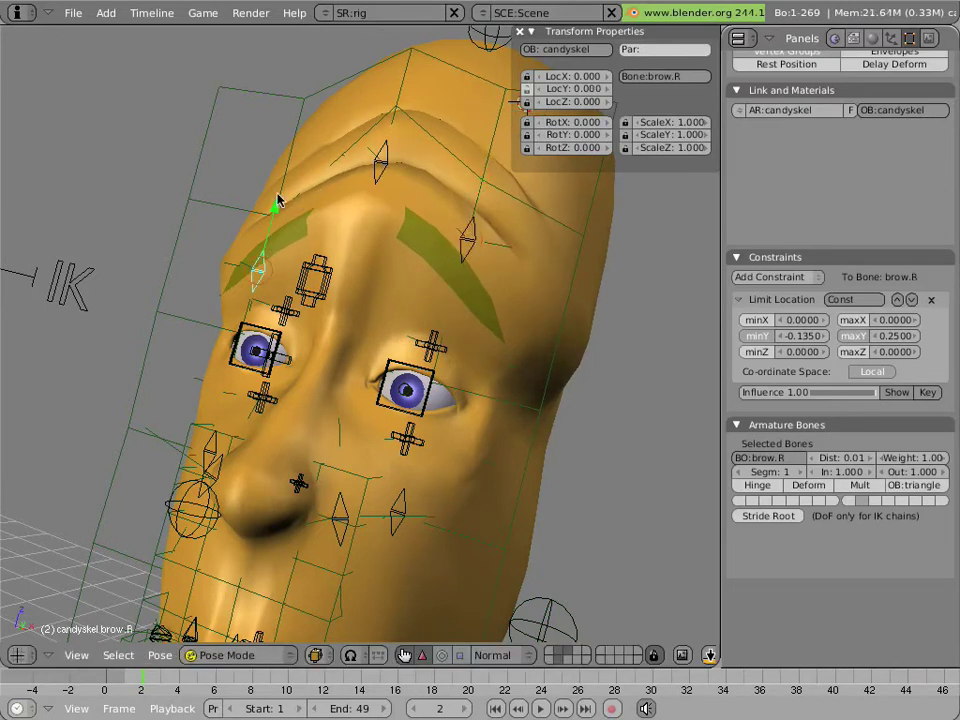
pyautogui.press('g')
pyautogui.click(291, 133)
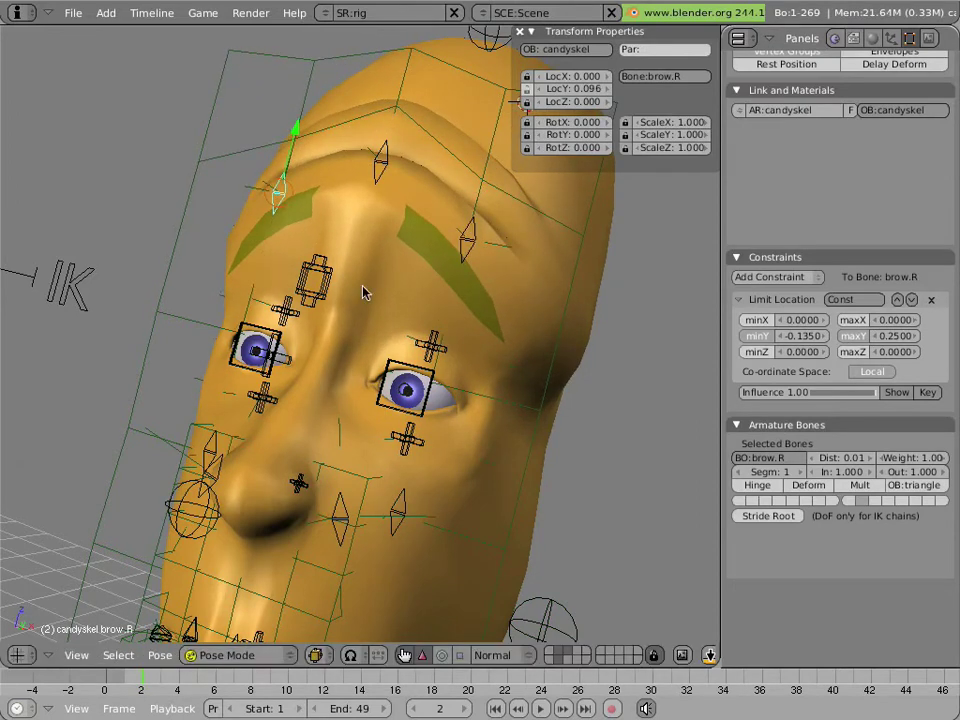
# - Toggle ManCandy's Basis pin repeatedly to compare the three raised brow controls with and without shape keys, leaving it pinned
pyautogui.rightClick(585, 380)
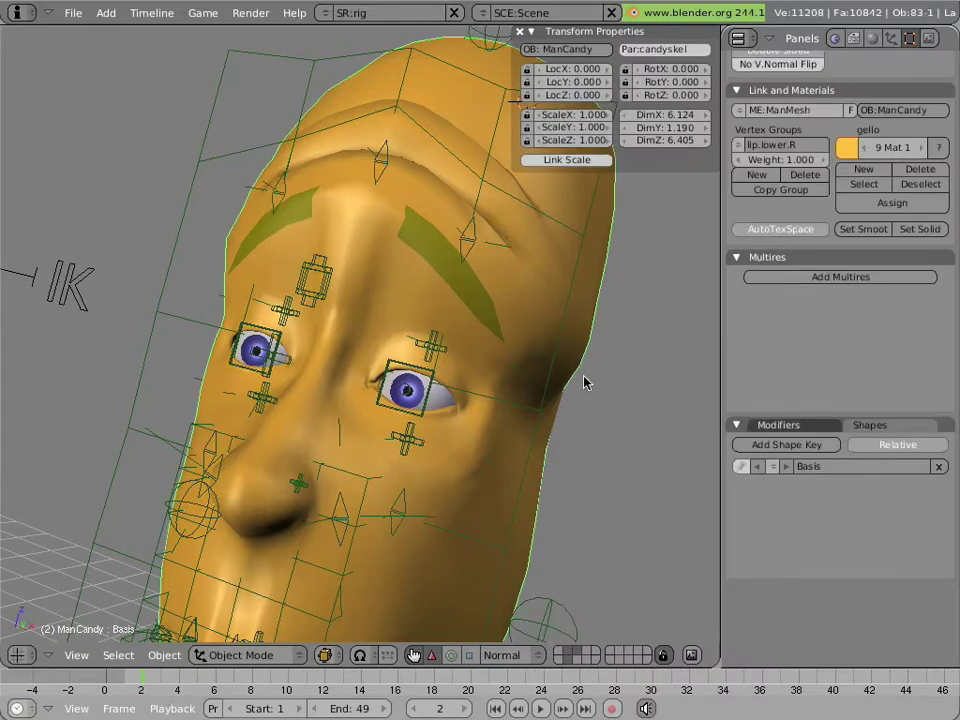
pyautogui.click(742, 467)
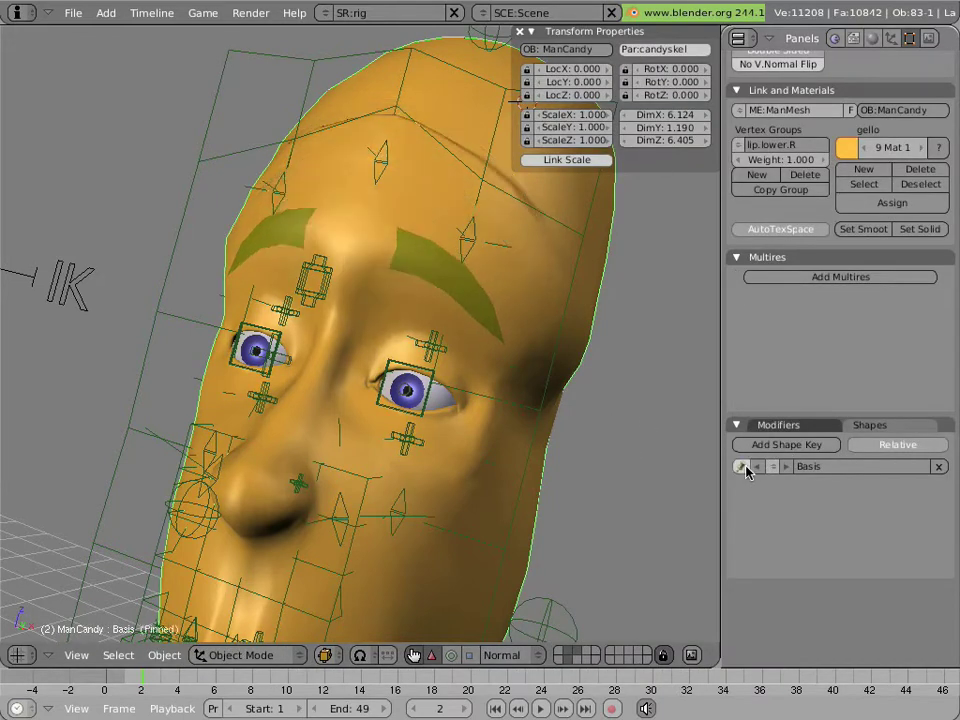
pyautogui.click(742, 467)
pyautogui.click(742, 467)
pyautogui.click(742, 467)
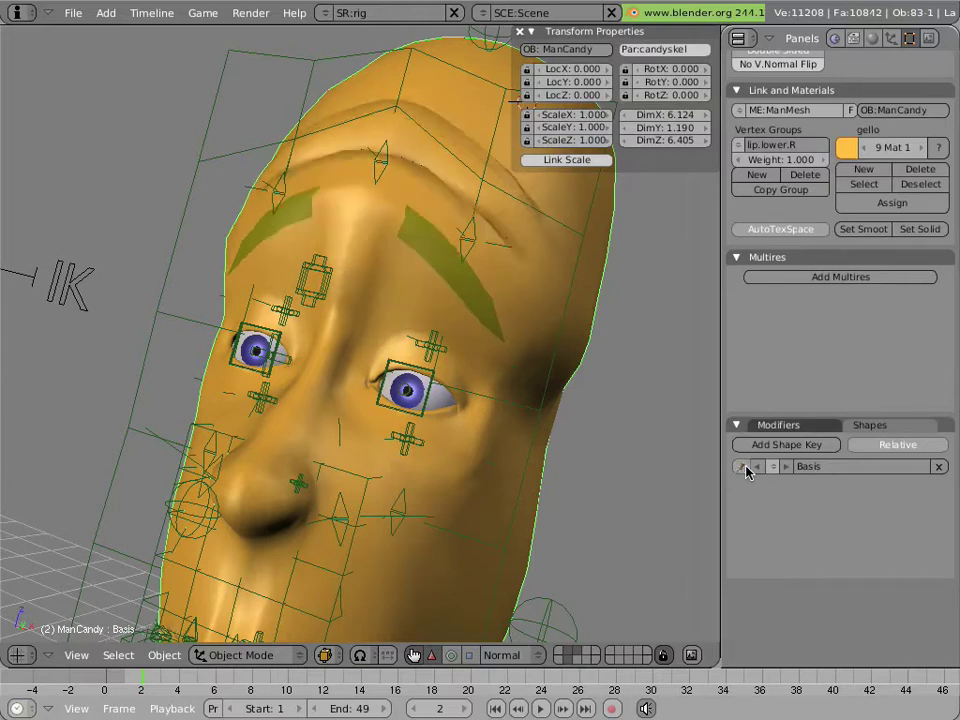
pyautogui.click(742, 467)
pyautogui.click(742, 467)
pyautogui.click(742, 467)
pyautogui.click(742, 467)
pyautogui.click(742, 467)
pyautogui.click(742, 467)
pyautogui.click(742, 467)
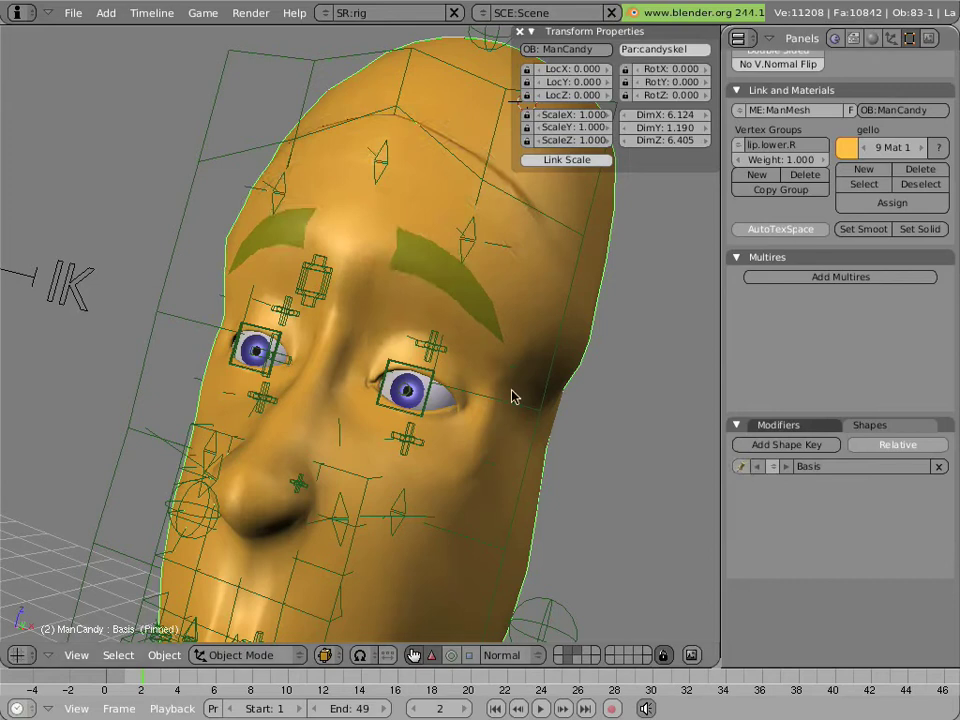
# - Clear the locations of the brow.R, browmid and brow.L bones together
pyautogui.rightClick(274, 192)
pyautogui.keyDown('shift'); pyautogui.rightClick(380, 170); pyautogui.keyUp('shift')
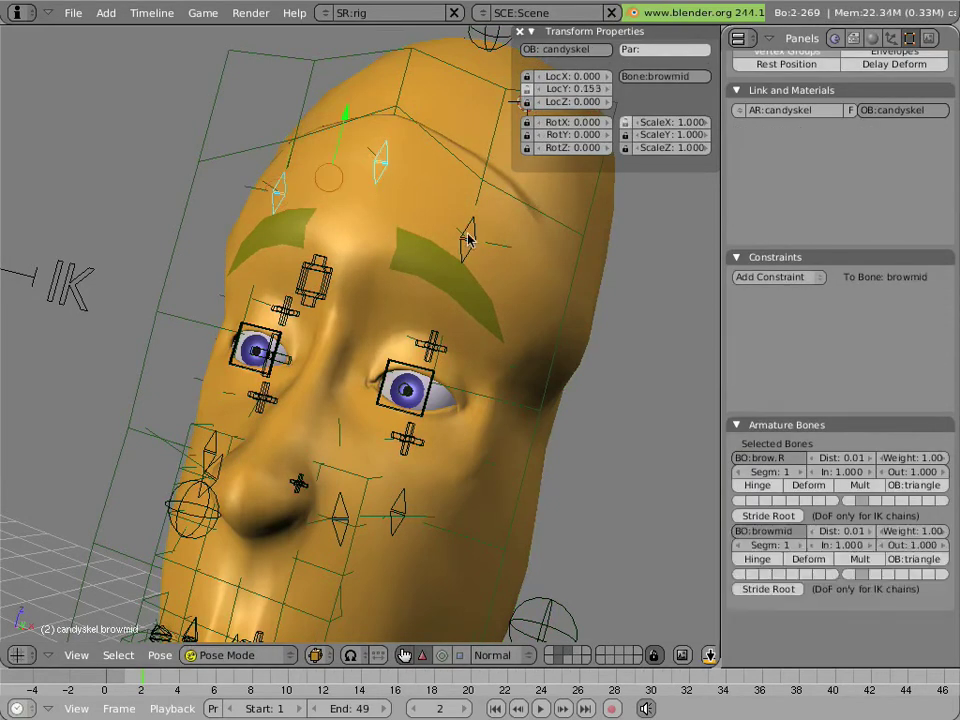
pyautogui.keyDown('shift'); pyautogui.rightClick(467, 240); pyautogui.keyUp('shift')
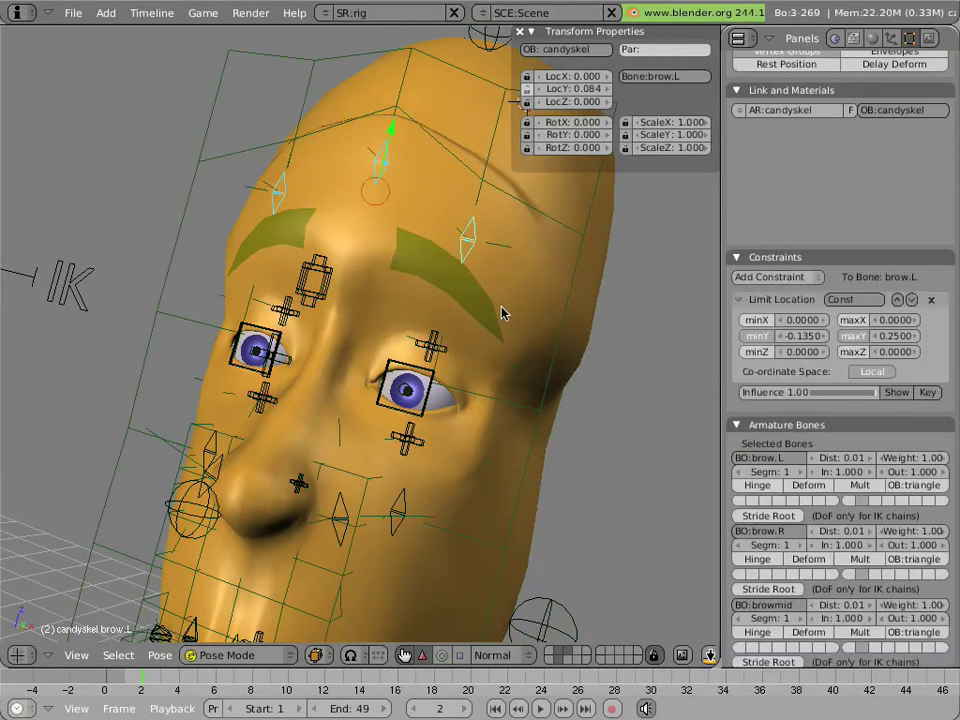
pyautogui.hotkey('alt', 'g')
pyautogui.click(503, 311)
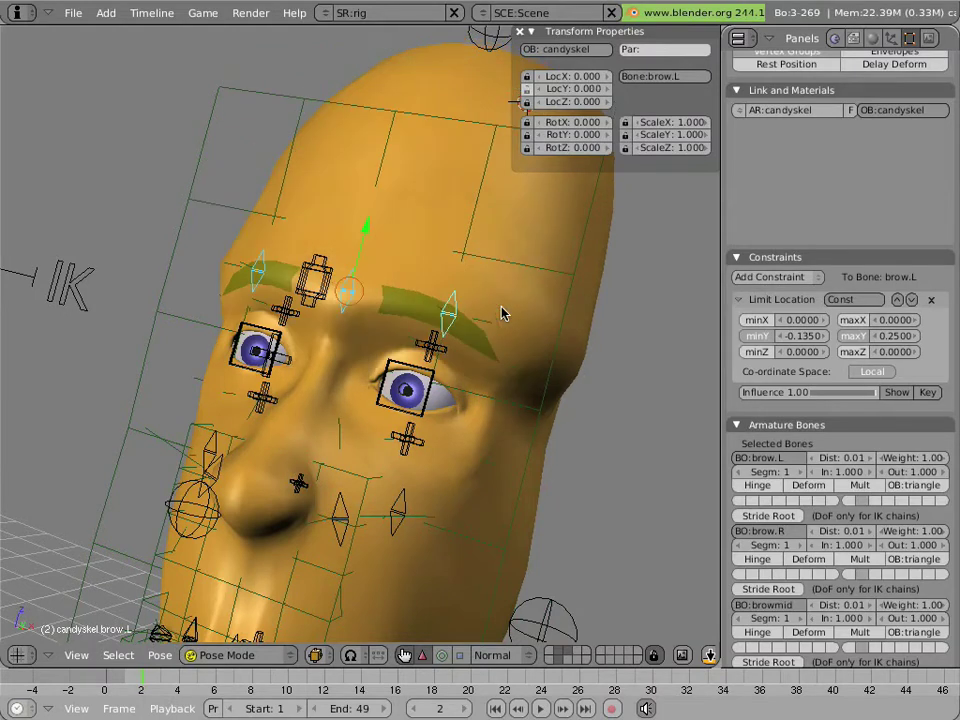
# - Pull the mouth.L bone outward along its local Y axis to stretch the left mouth corner
pyautogui.moveTo(446, 424); pyautogui.dragTo(512, 401, button='middle')
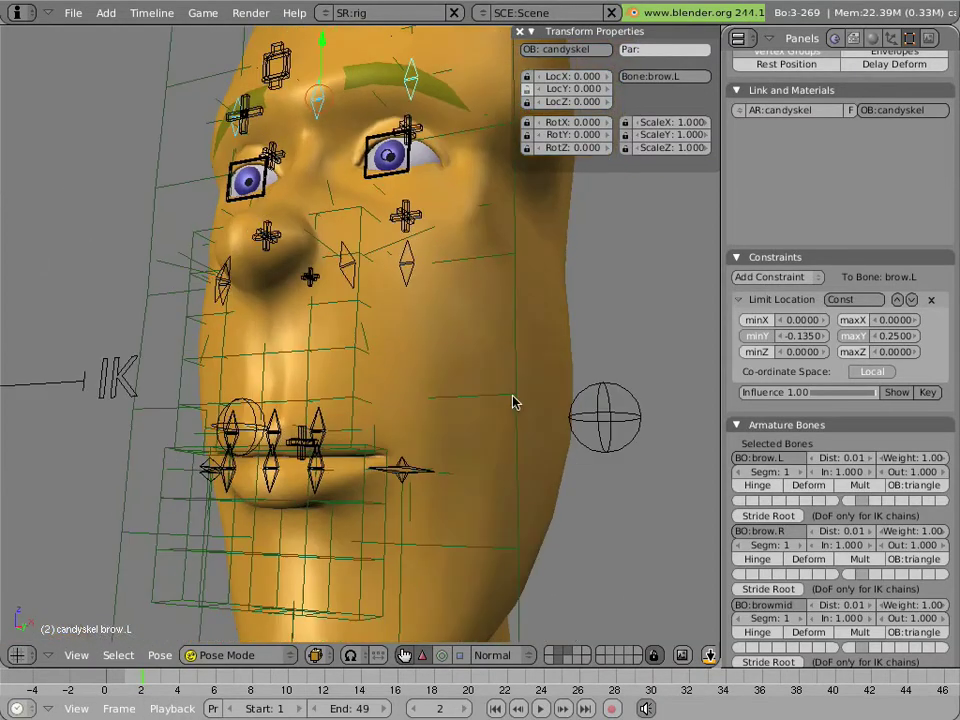
pyautogui.rightClick(424, 464)
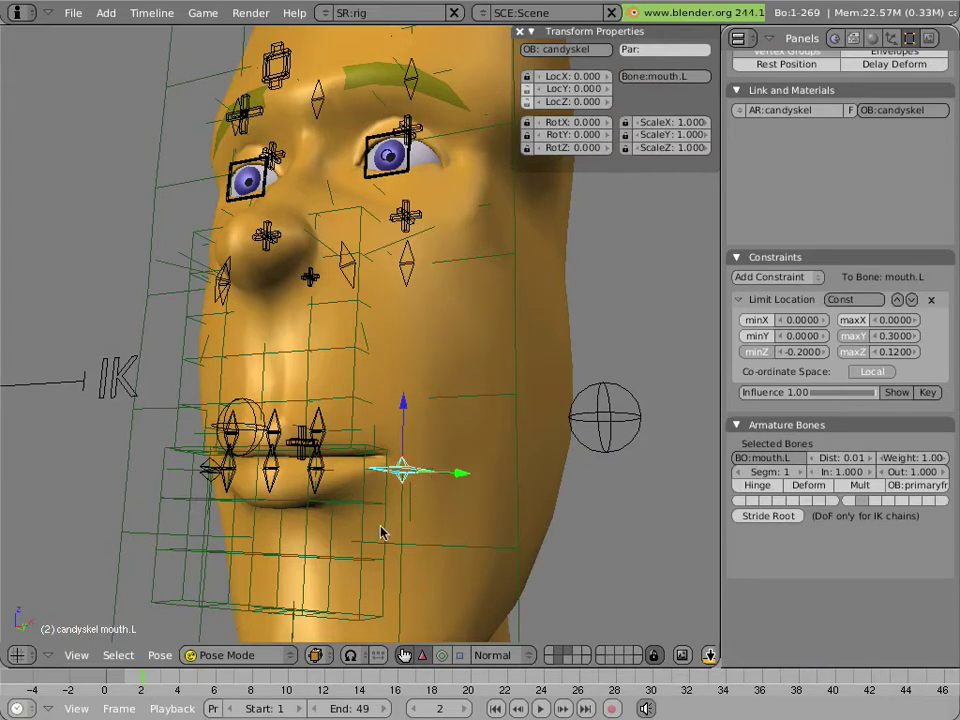
pyautogui.moveTo(383, 531); pyautogui.dragTo(364, 403, button='middle')
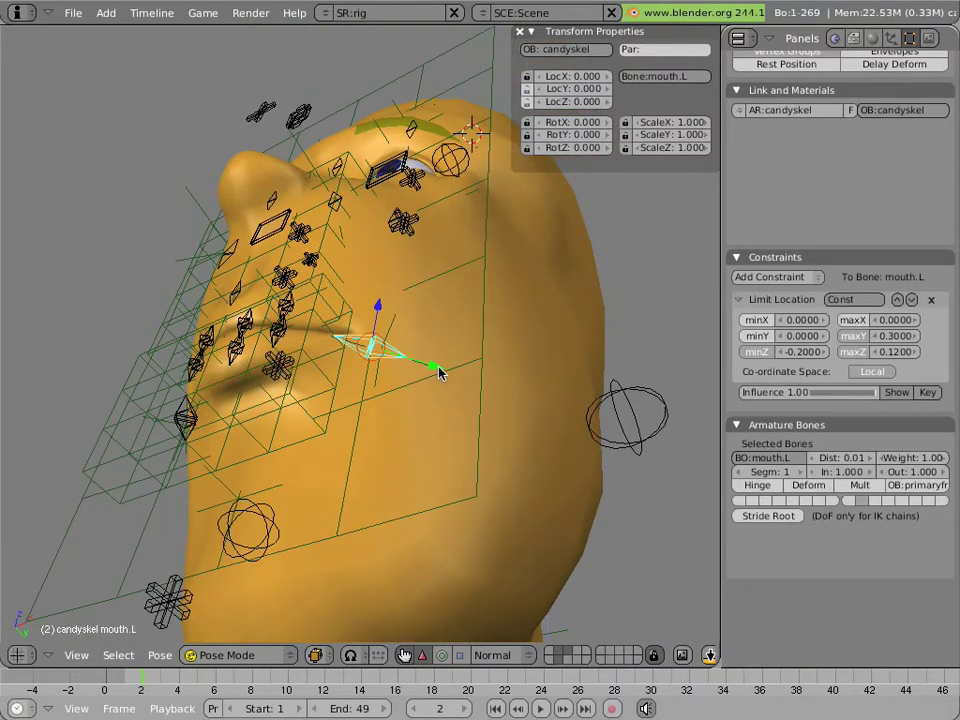
pyautogui.moveTo(440, 372); pyautogui.dragTo(555, 418)
# - Pull the mouth.R bone outward to a local Y location of about 0.058
pyautogui.moveTo(356, 317); pyautogui.dragTo(343, 482, button='middle')
pyautogui.rightClick(318, 502)
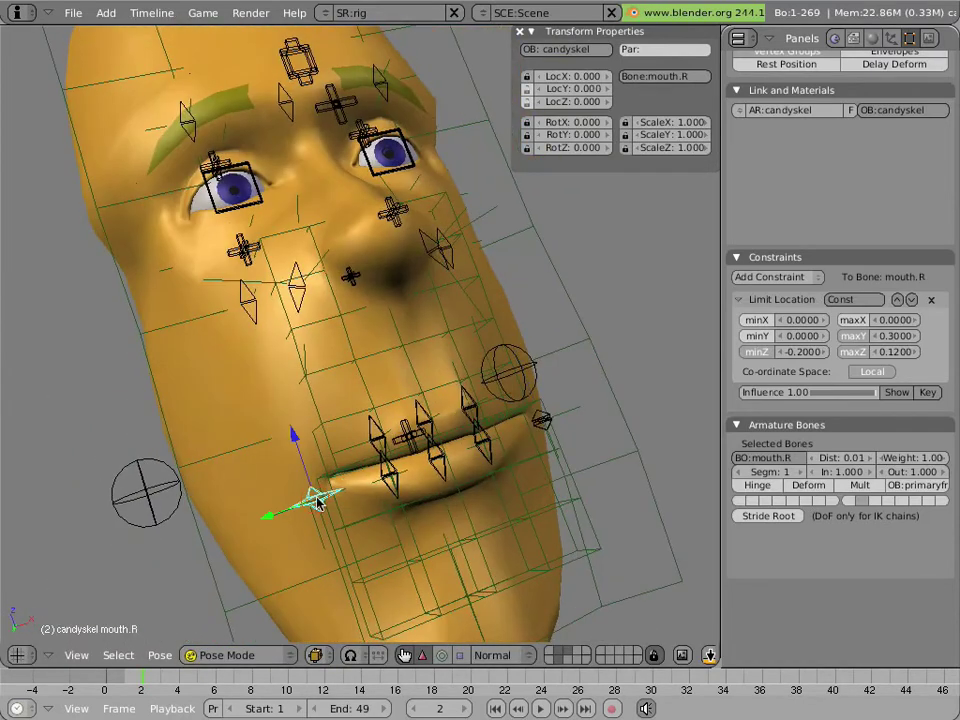
pyautogui.moveTo(268, 516); pyautogui.dragTo(197, 539)
pyautogui.press('g')
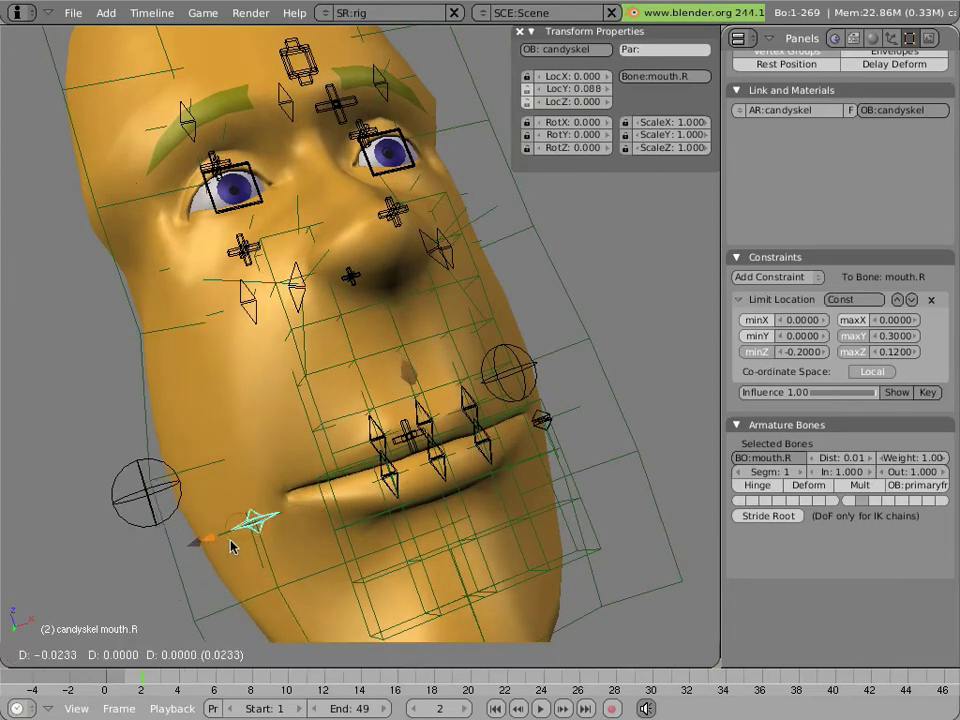
pyautogui.click(244, 540)
# - Readjust the position of the mouth.L bone beside the left mouth corner
pyautogui.moveTo(463, 536); pyautogui.dragTo(375, 446, button='middle')
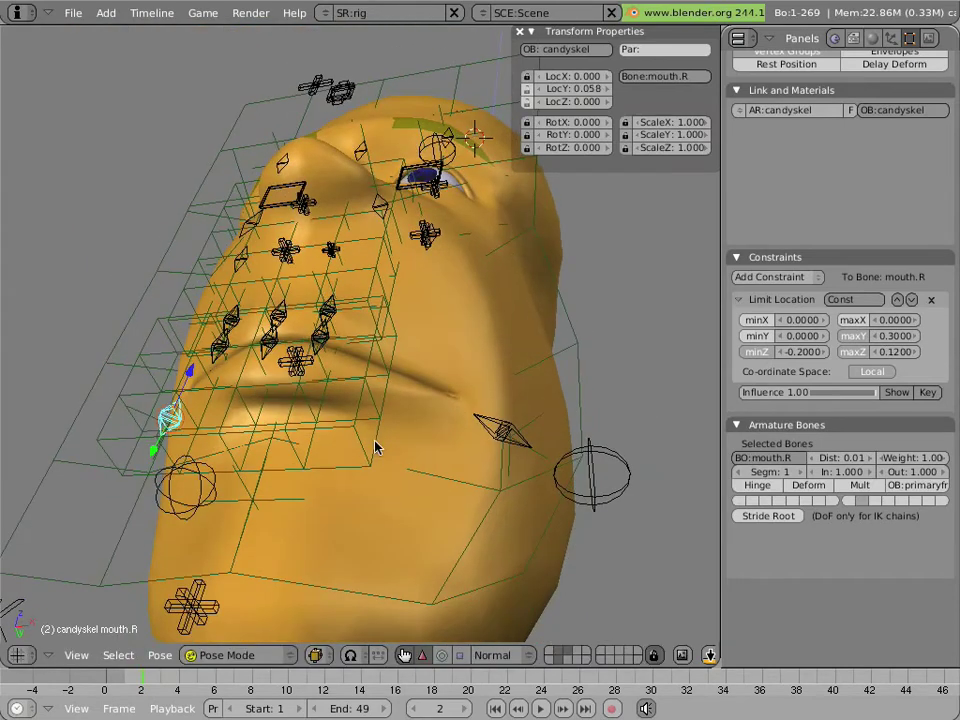
pyautogui.rightClick(493, 447)
pyautogui.moveTo(558, 468); pyautogui.dragTo(497, 521)
# - Unpin the ManCandy mesh's Basis shape key and examine the stretched mouth from the side
pyautogui.rightClick(471, 456)
pyautogui.moveTo(471, 456)
pyautogui.mouseDown(button='middle')
pyautogui.moveTo(439, 443)
pyautogui.moveTo(460, 440)
pyautogui.mouseUp(button='middle')
pyautogui.click(741, 466)
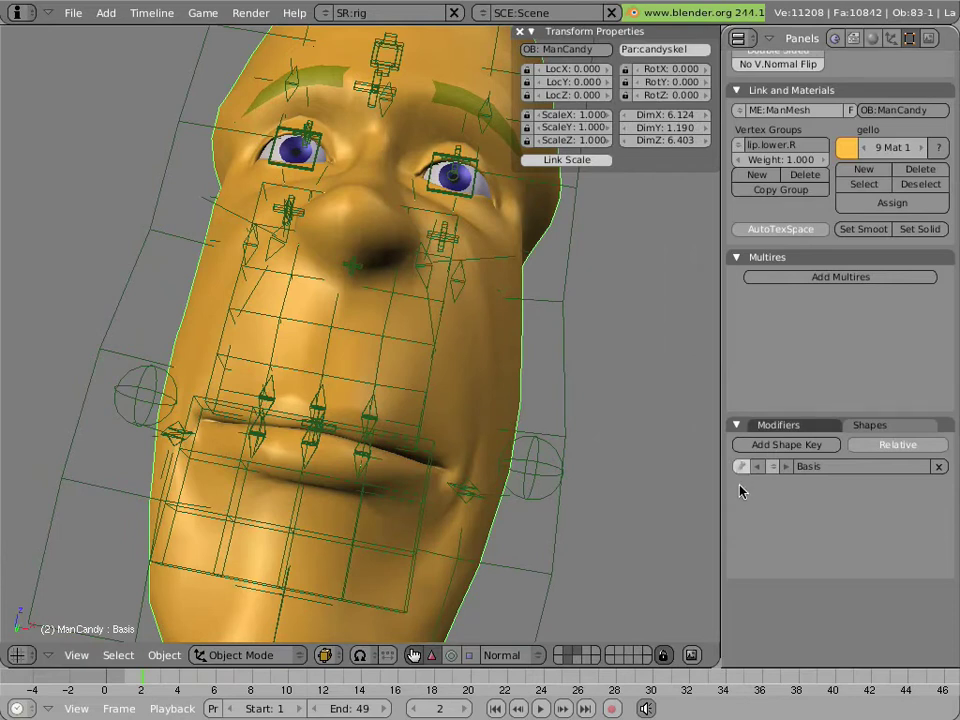
pyautogui.moveTo(369, 403); pyautogui.dragTo(559, 476, button='middle')
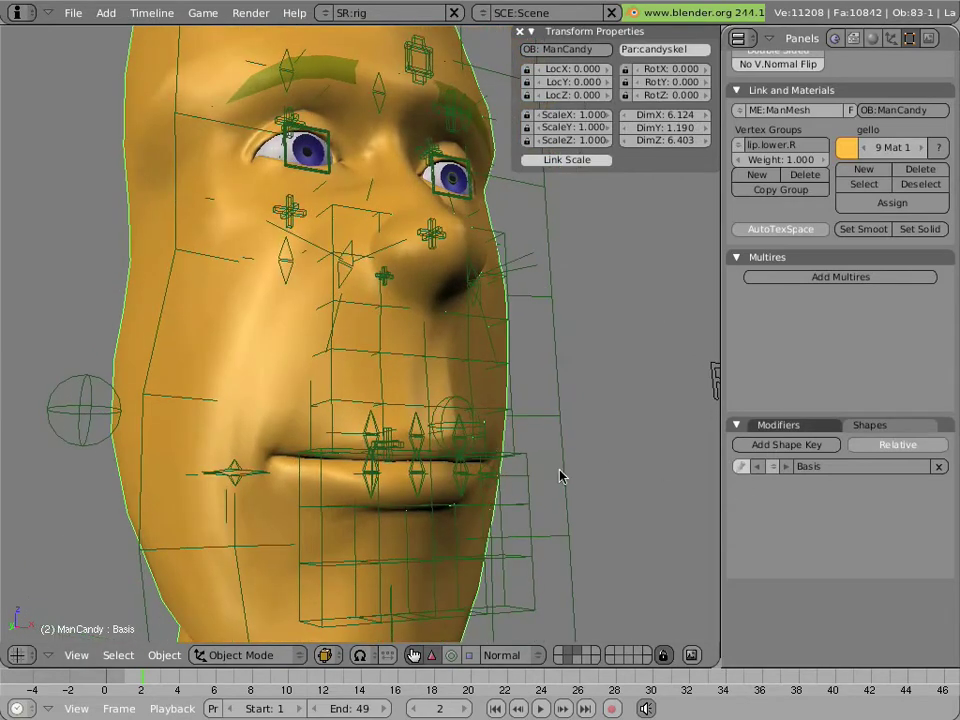
# - Pin and unpin the ManCandy mesh's Basis shape key to compare the stretched mouth with and without the shape-key correction
pyautogui.click(741, 466)
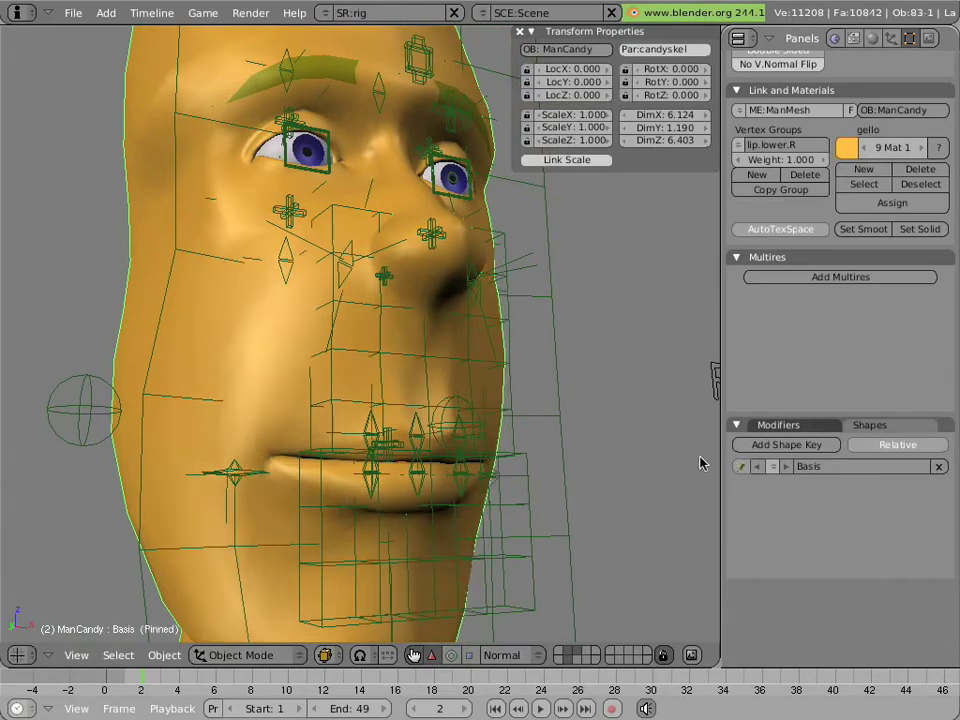
pyautogui.moveTo(700, 463); pyautogui.dragTo(439, 354, button='middle')
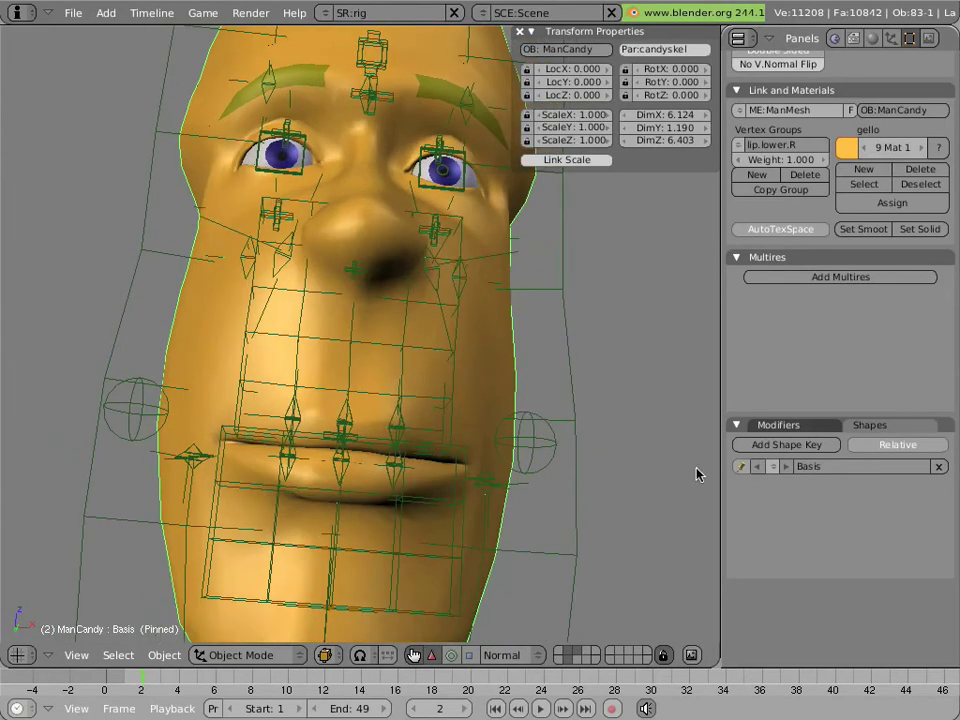
pyautogui.click(741, 466)
pyautogui.moveTo(358, 326); pyautogui.dragTo(457, 465, button='middle')
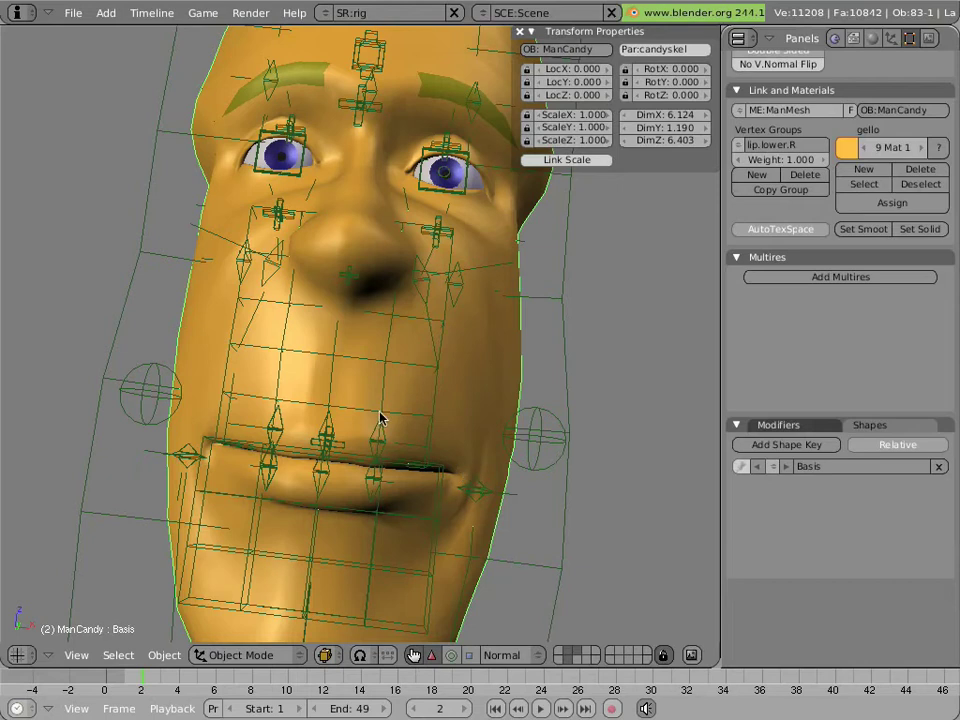
pyautogui.moveTo(285, 418); pyautogui.dragTo(317, 427, button='middle')
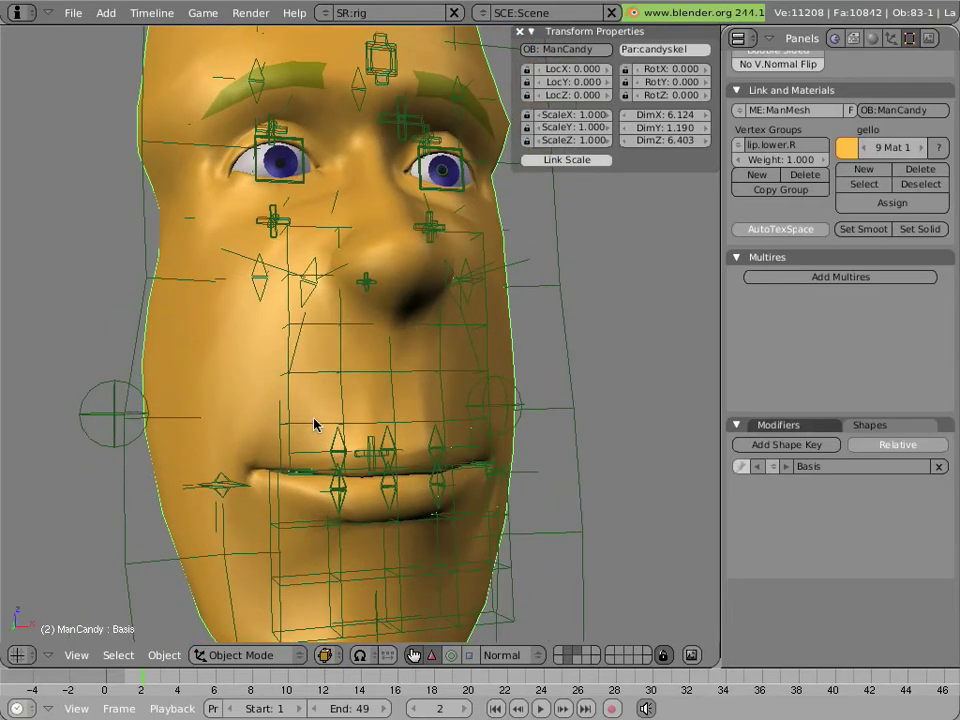
# - Clear the location of the mouth.R and mouth.L bones together to return both mouth corners to rest
pyautogui.rightClick(225, 484)
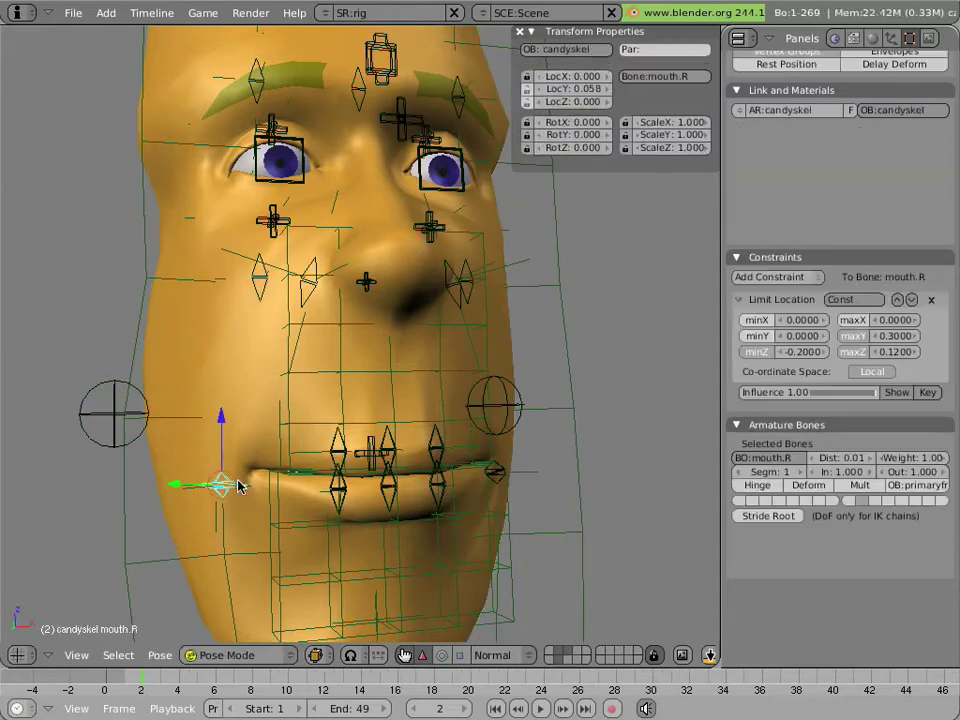
pyautogui.moveTo(176, 488)
pyautogui.mouseDown()
pyautogui.moveTo(150, 486)
pyautogui.moveTo(190, 488)
pyautogui.mouseUp()
pyautogui.keyDown('shift'); pyautogui.rightClick(488, 481); pyautogui.keyUp('shift')
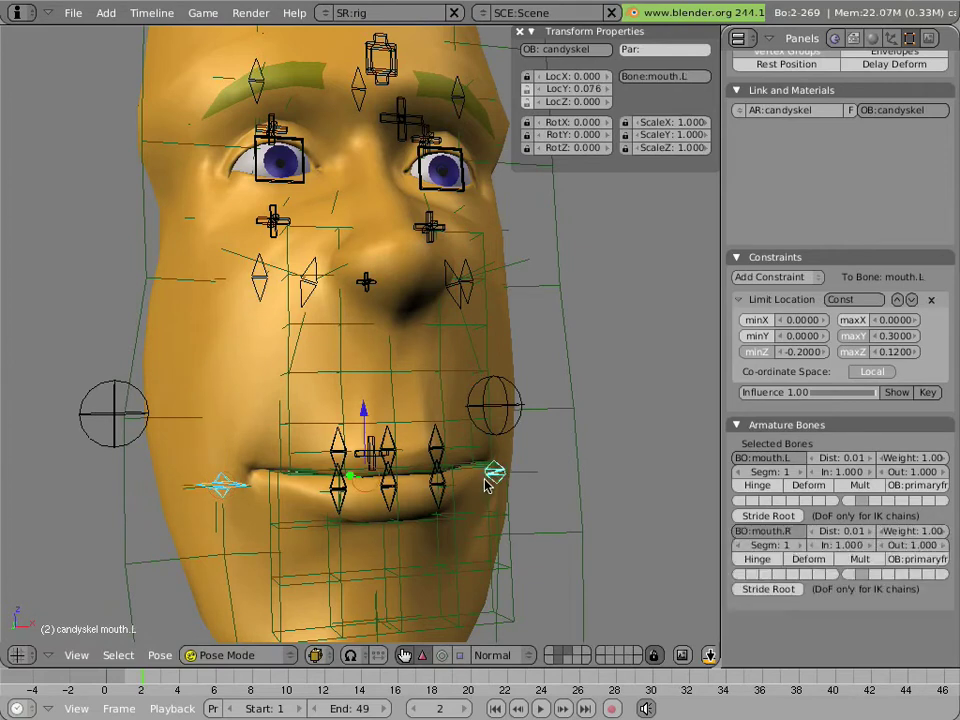
pyautogui.hotkey('alt', 'g')
pyautogui.click(489, 484)
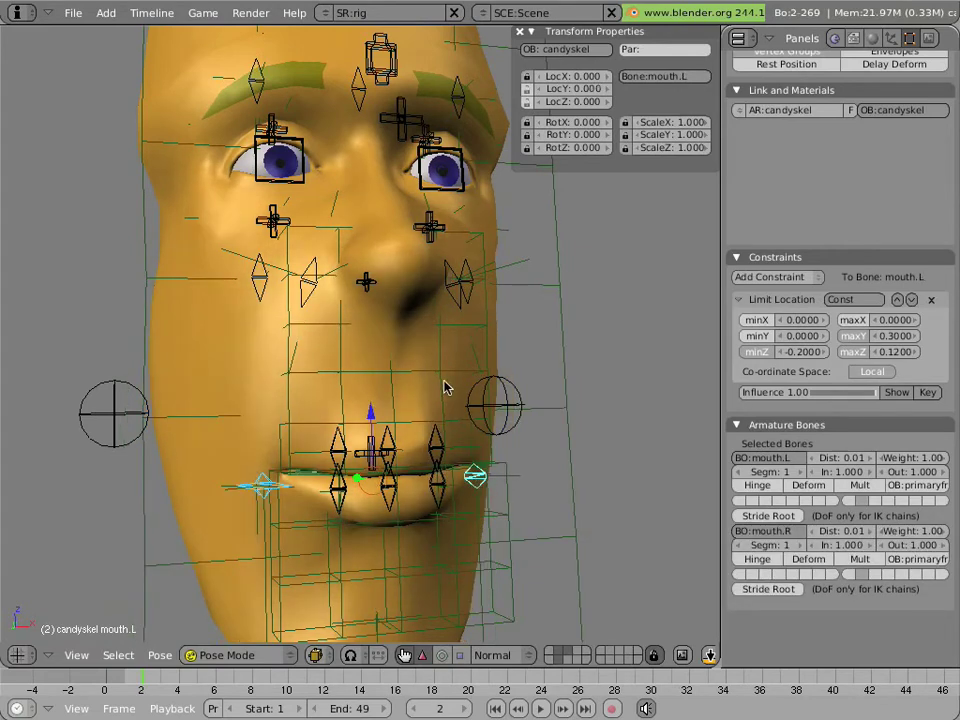
# - Identify the upper lip lattice, and raise the upperlip.L bone to a local Y location of about 0.046
pyautogui.moveTo(446, 388); pyautogui.dragTo(408, 383, button='middle')
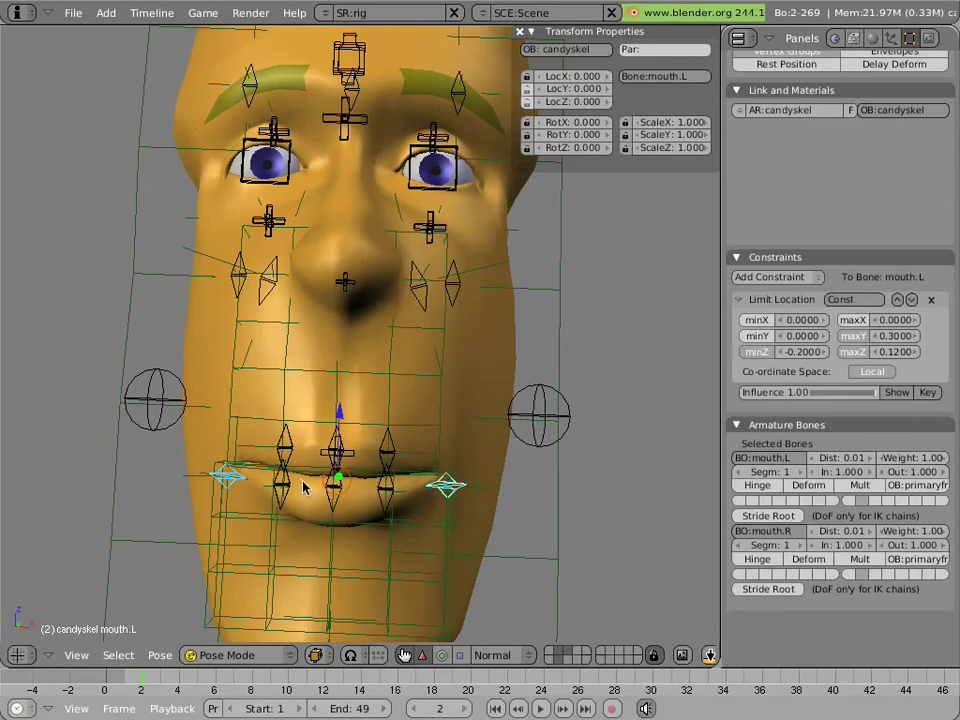
pyautogui.scroll(4, 301, 486)
pyautogui.keyDown('shift'); pyautogui.moveTo(312, 498); pyautogui.dragTo(408, 420, button='middle'); pyautogui.keyUp('shift')
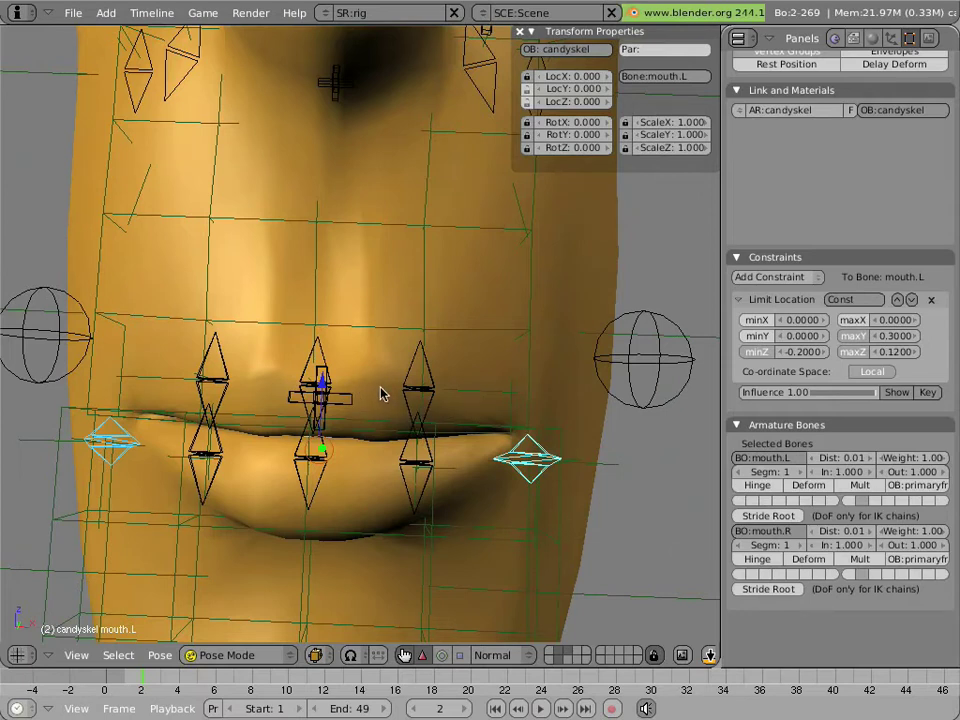
pyautogui.rightClick(493, 336)
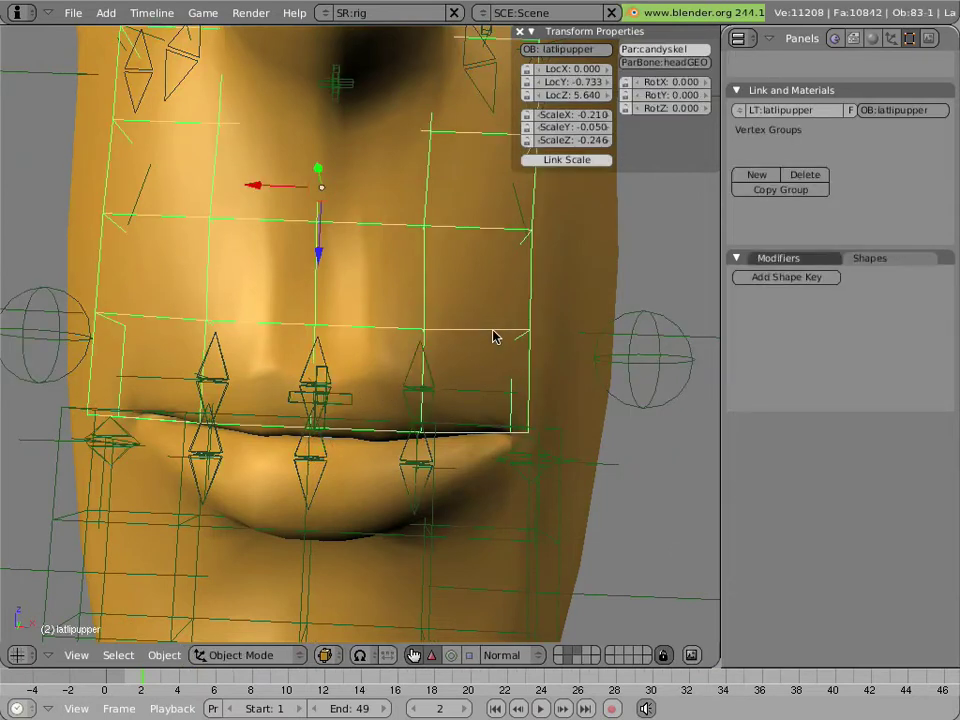
pyautogui.rightClick(414, 386)
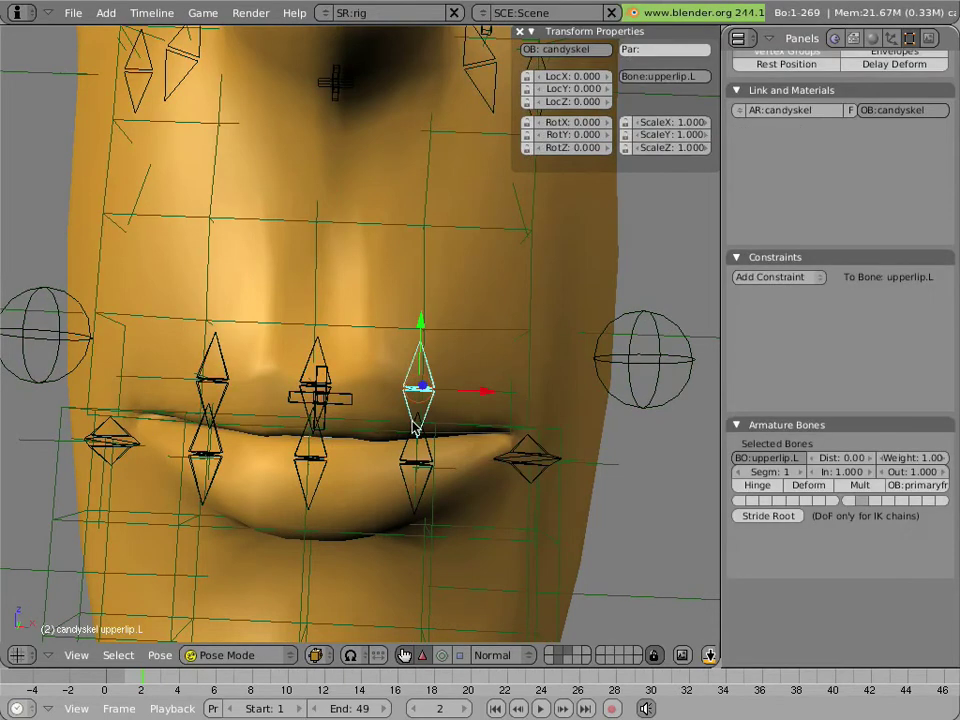
pyautogui.press('g')
pyautogui.click(303, 378)
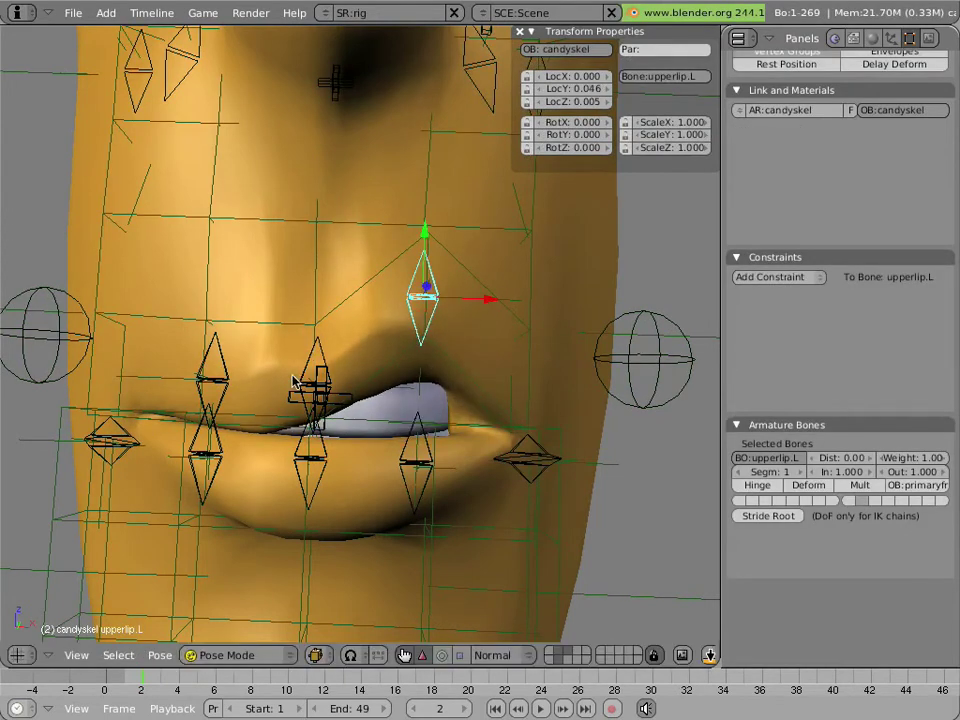
# - Raise the upperlip.M bone to a local Y location of about 0.042 and lift the upperlip.R bone slightly
pyautogui.rightClick(309, 360)
pyautogui.press('g')
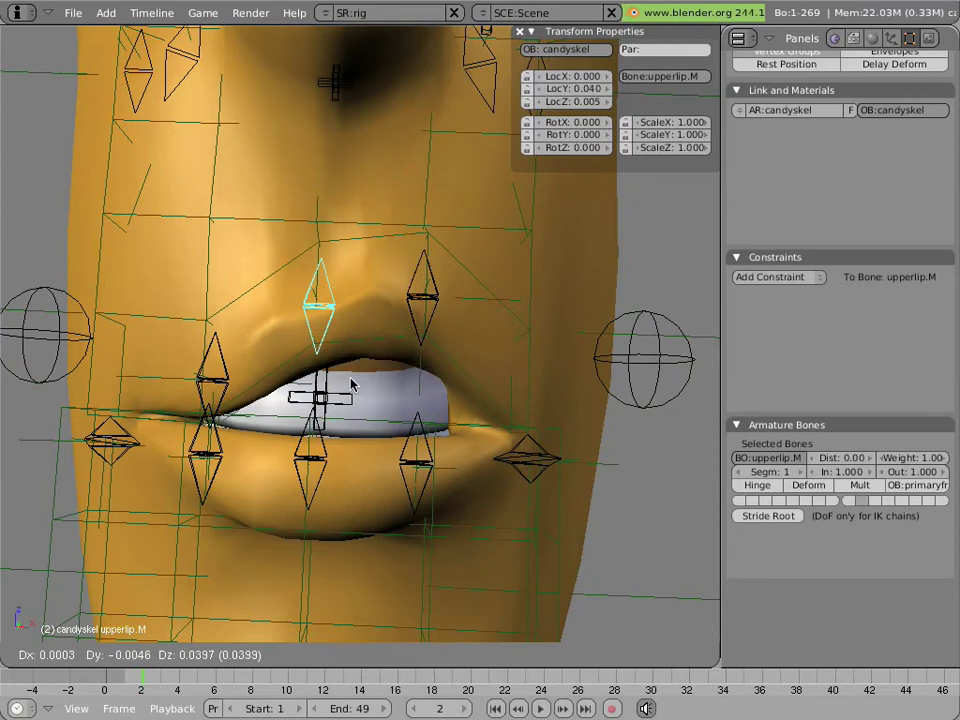
pyautogui.click(247, 378)
pyautogui.rightClick(222, 372)
pyautogui.press('g')
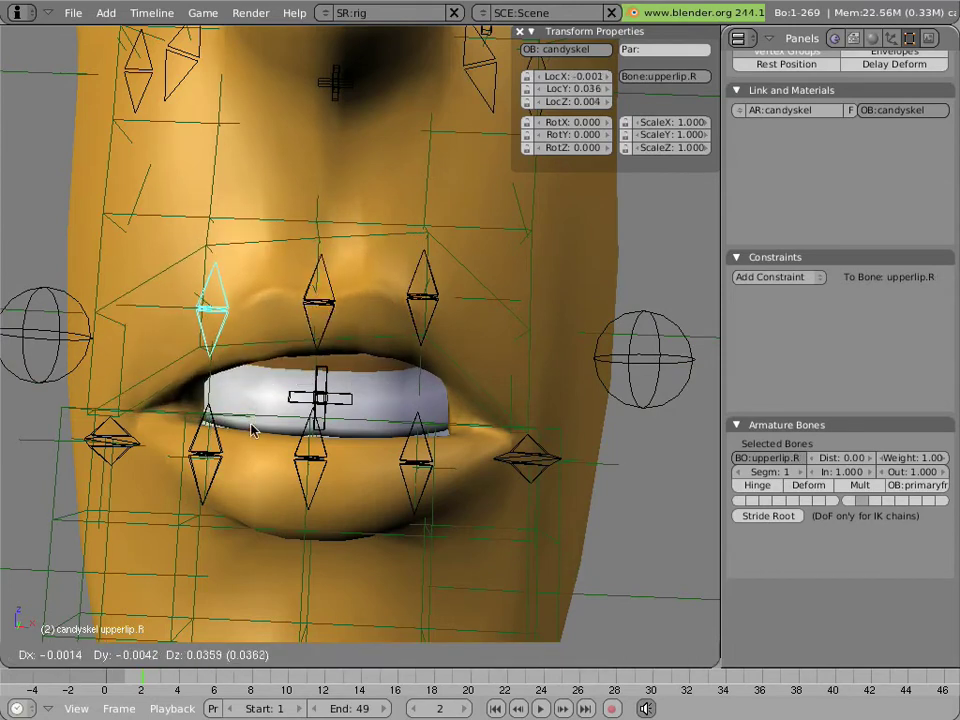
pyautogui.click(253, 458)
# - Lower the upperlip.M bone to a local Y location of about 0.008
pyautogui.rightClick(310, 312)
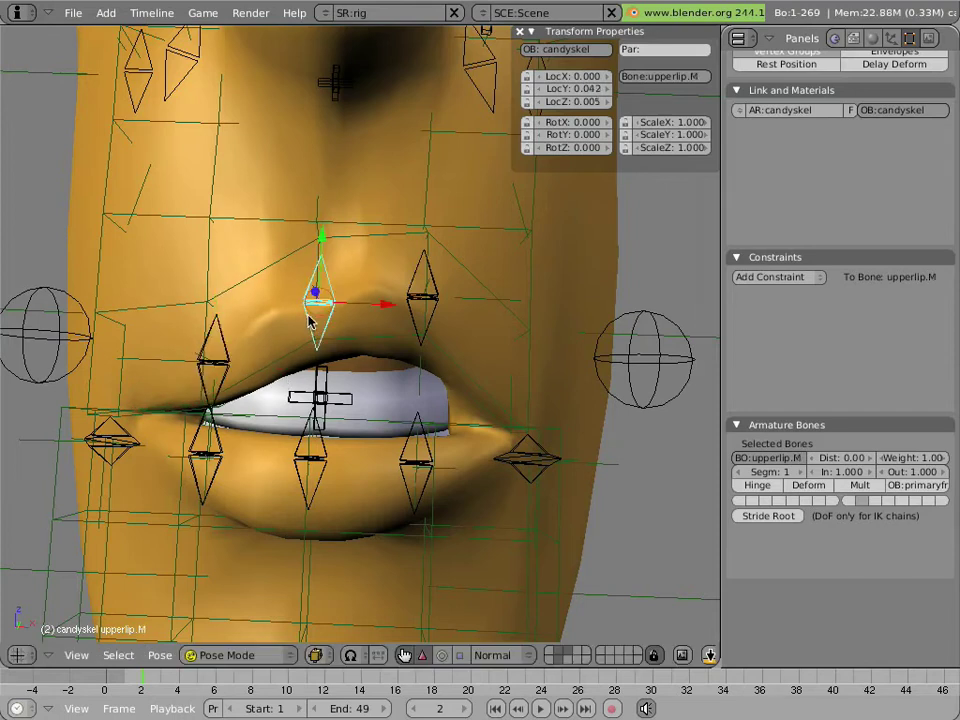
pyautogui.press('g')
pyautogui.click(355, 335)
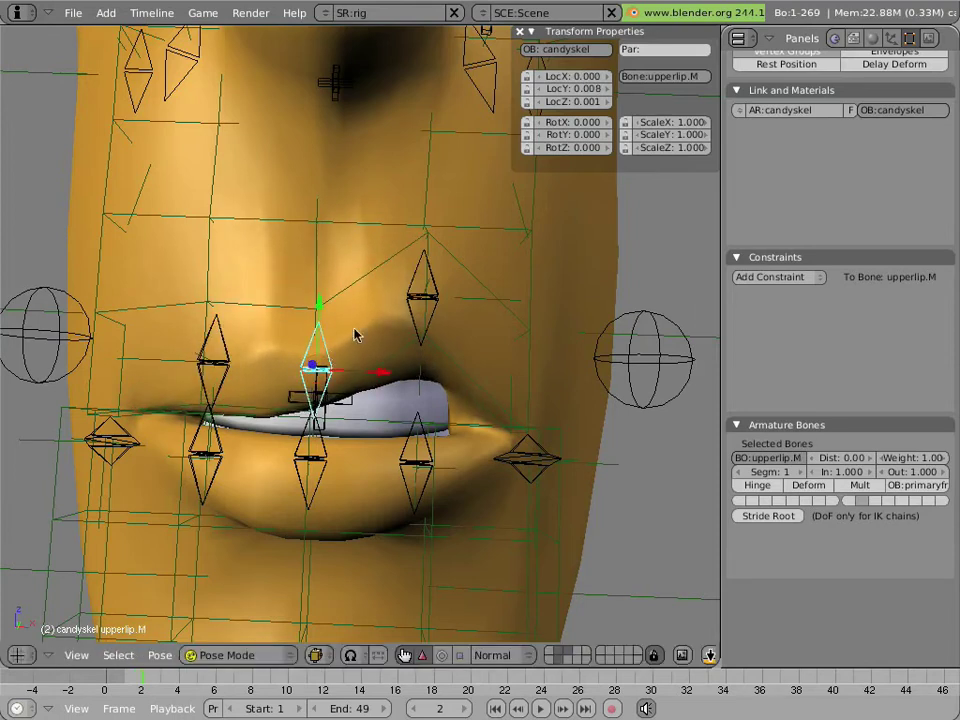
# - Rotate the upperlip.L bone about 40.4 degrees around its local X axis using the rotation manipulator
pyautogui.rightClick(412, 322)
pyautogui.moveTo(484, 337); pyautogui.dragTo(407, 335, button='middle')
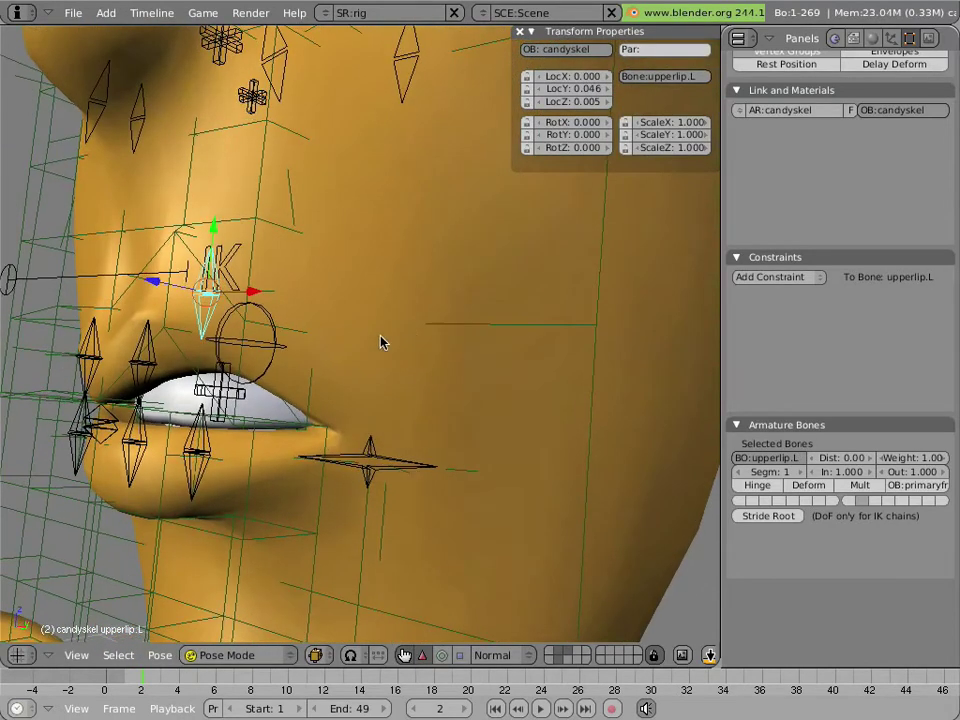
pyautogui.click(441, 655)
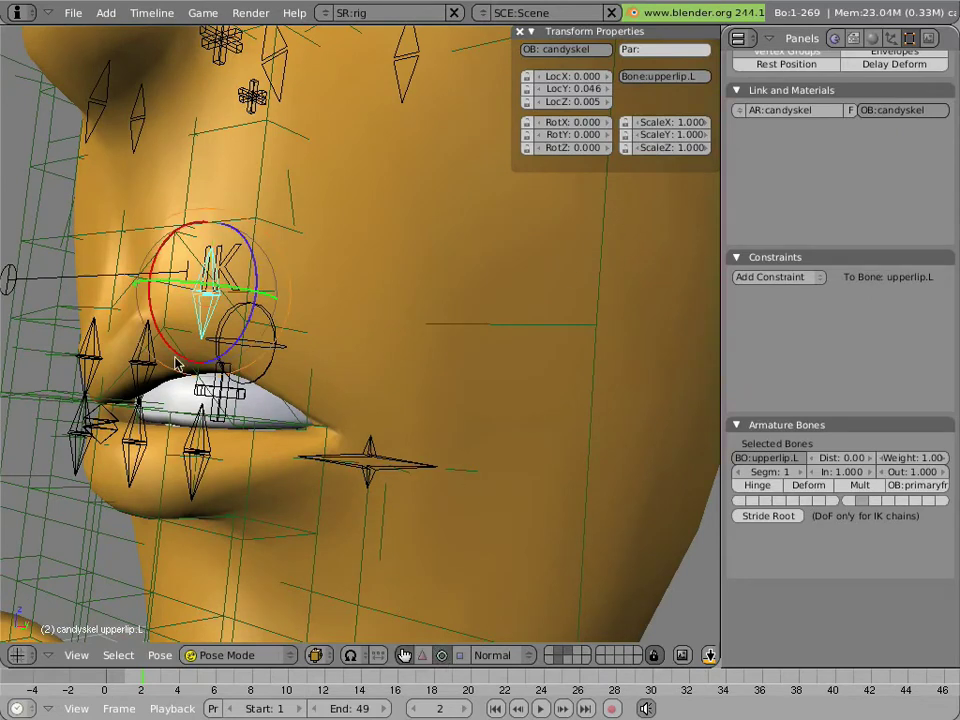
pyautogui.moveTo(182, 357); pyautogui.dragTo(262, 350)
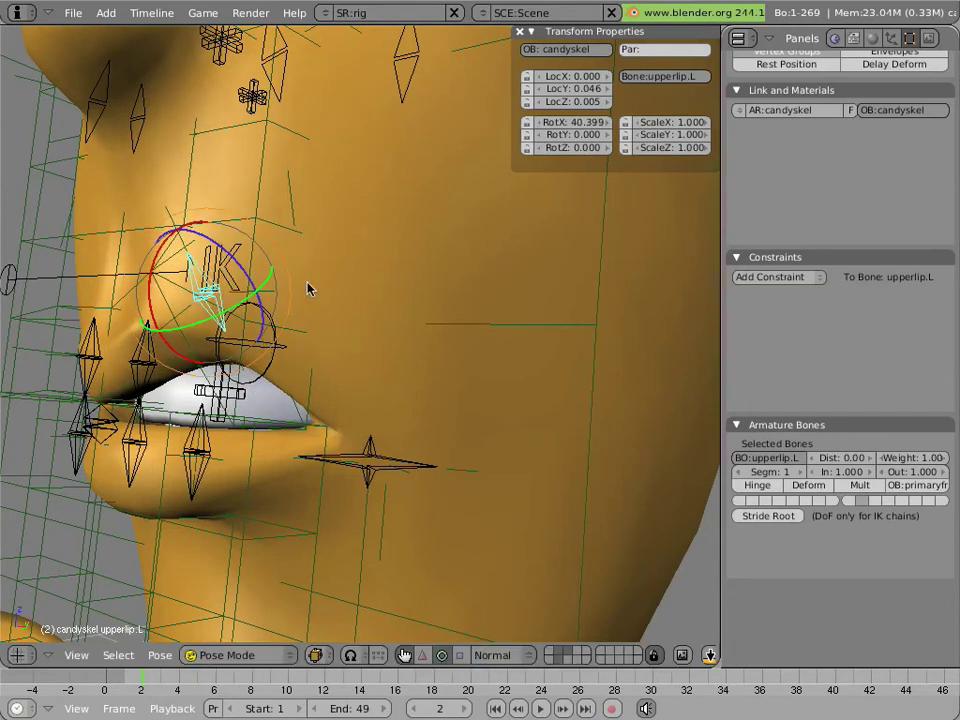
# - Lower the upperlip.L bone along the Z axis to a local Y location of about 0.033 and check the mouth from the front
pyautogui.press('g')
pyautogui.press('z')
pyautogui.click(216, 378)
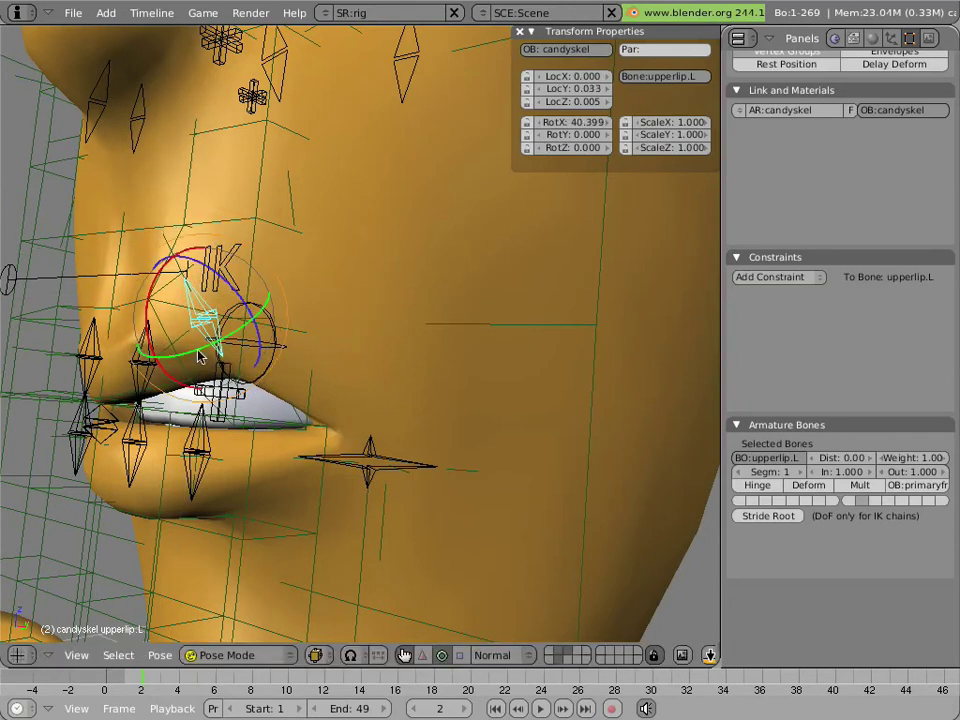
pyautogui.press('KP_1')
pyautogui.moveTo(216, 378); pyautogui.dragTo(227, 378, button='middle')
pyautogui.scroll(-3, 227, 378)
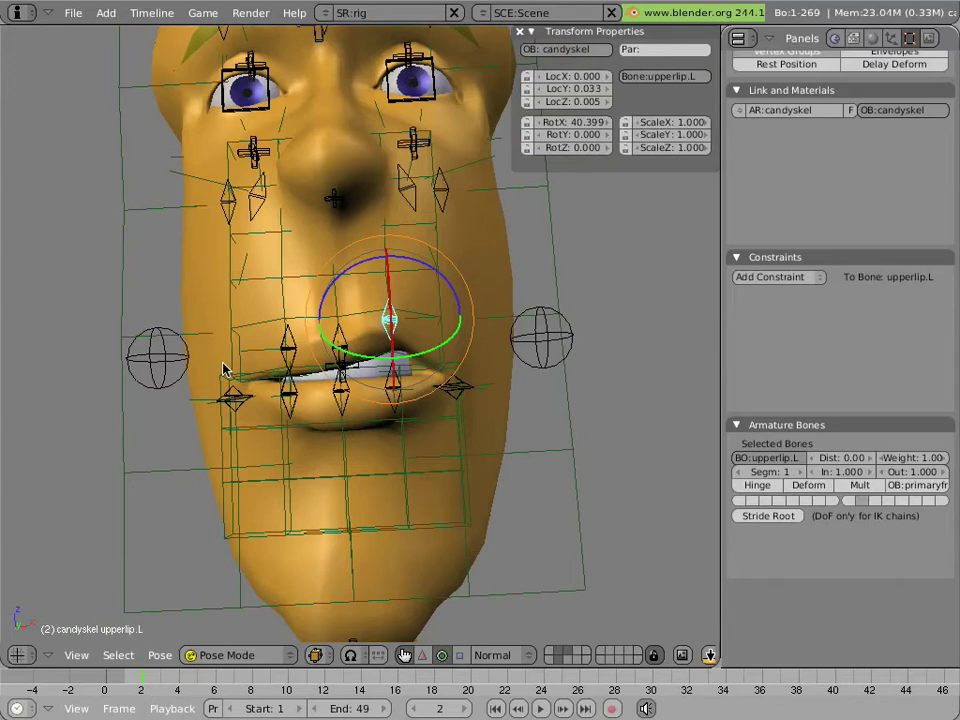
# - Select the ManCandy mesh and examine the order of the lattice, armature and Subsurf entries in its modifier stack
pyautogui.rightClick(486, 263)
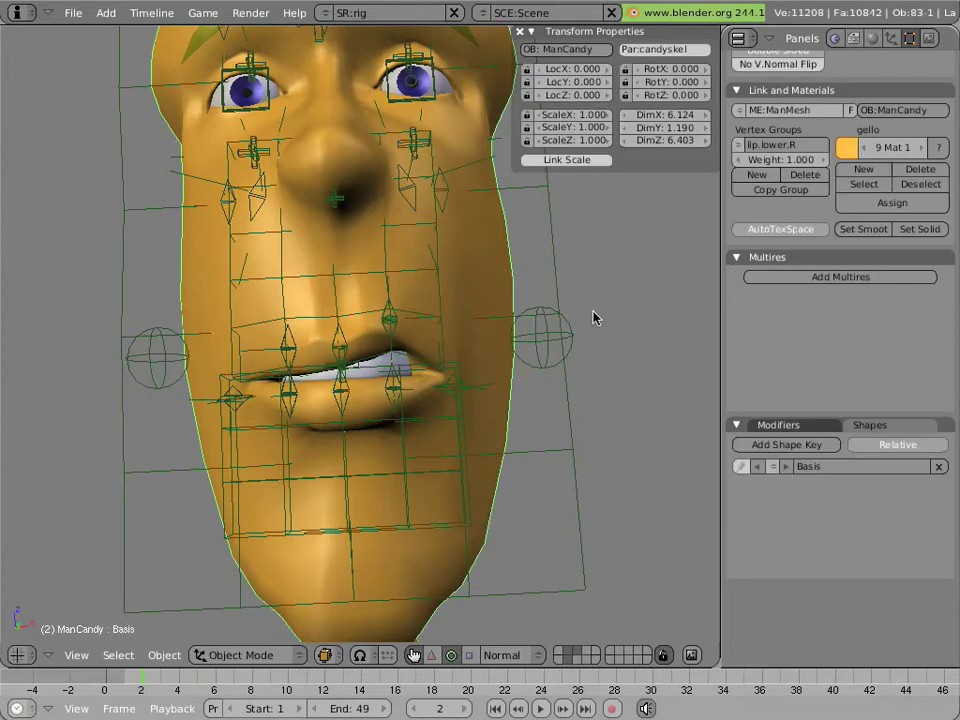
pyautogui.click(797, 425)
pyautogui.scroll(-3, 903, 472)
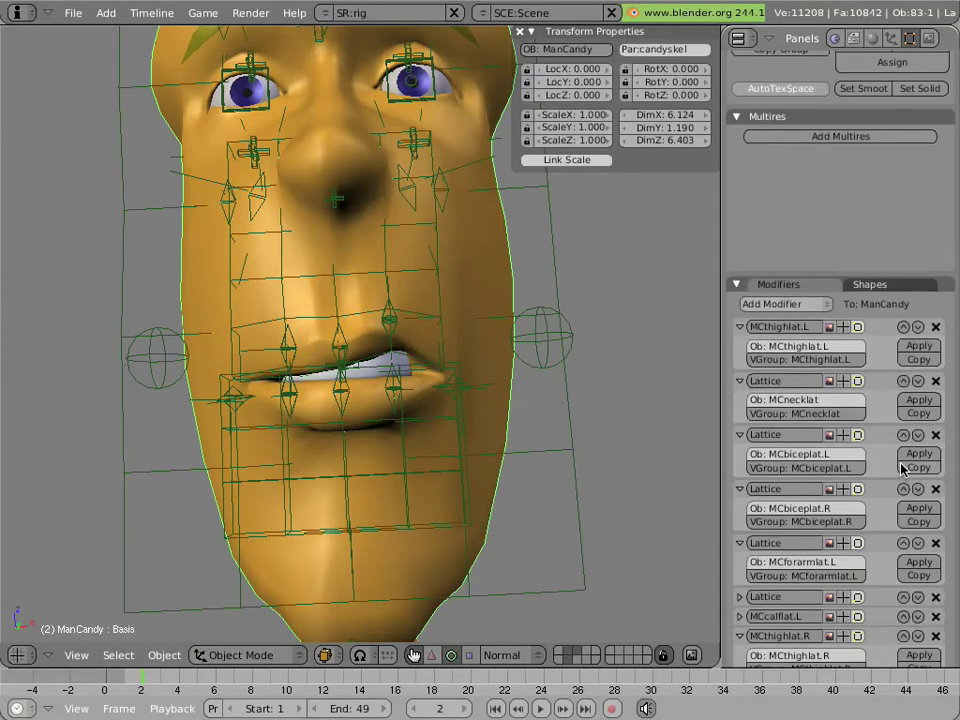
pyautogui.scroll(-6, 901, 463)
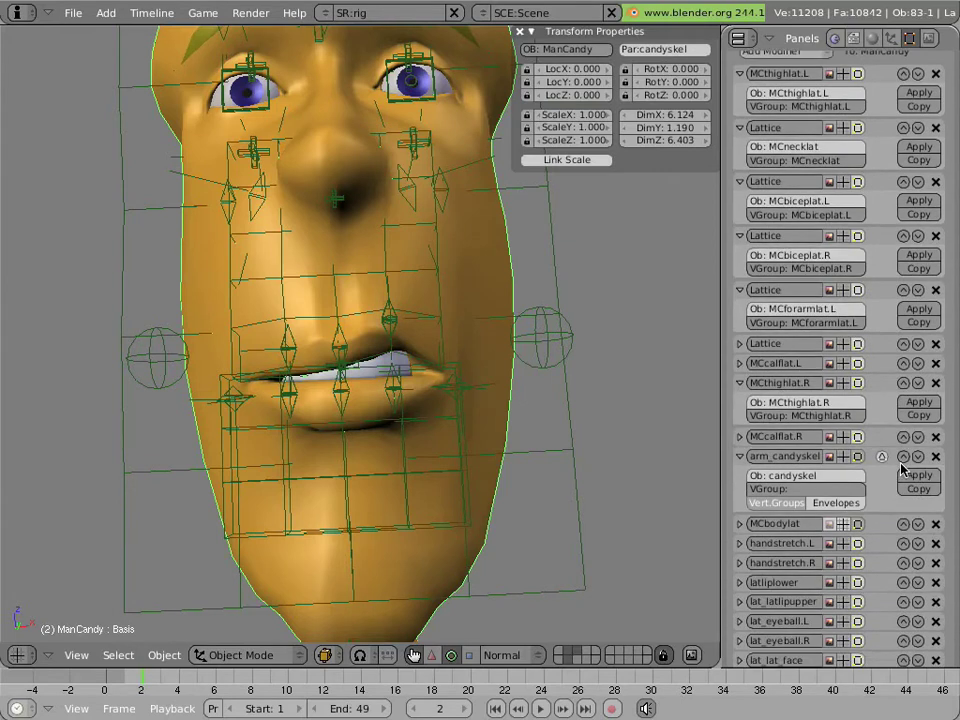
pyautogui.scroll(-3, 901, 465)
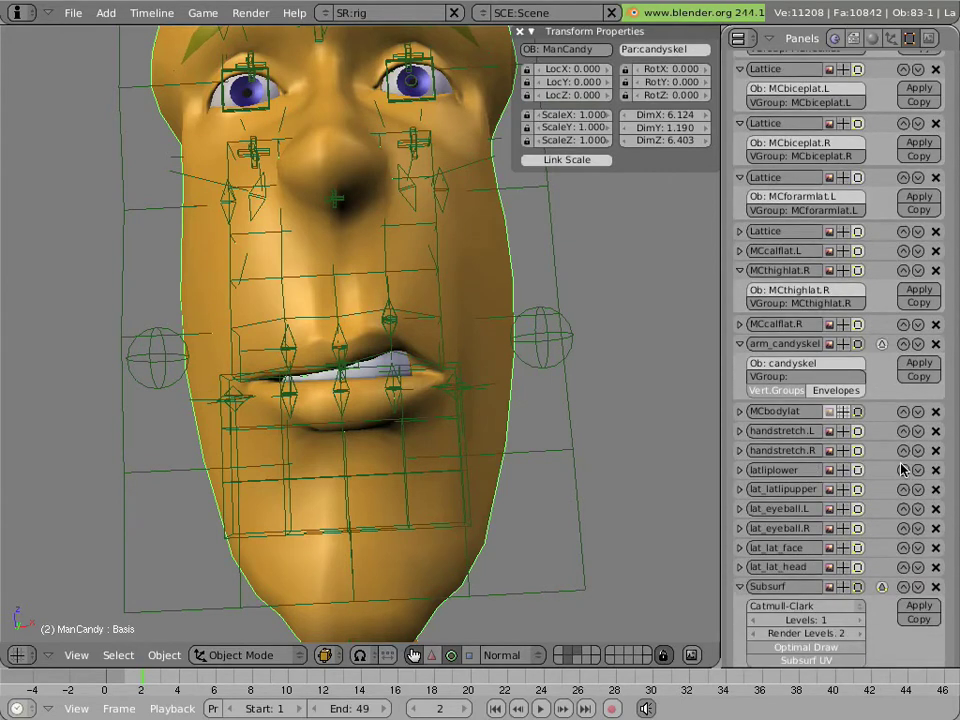
pyautogui.scroll(-1, 903, 469)
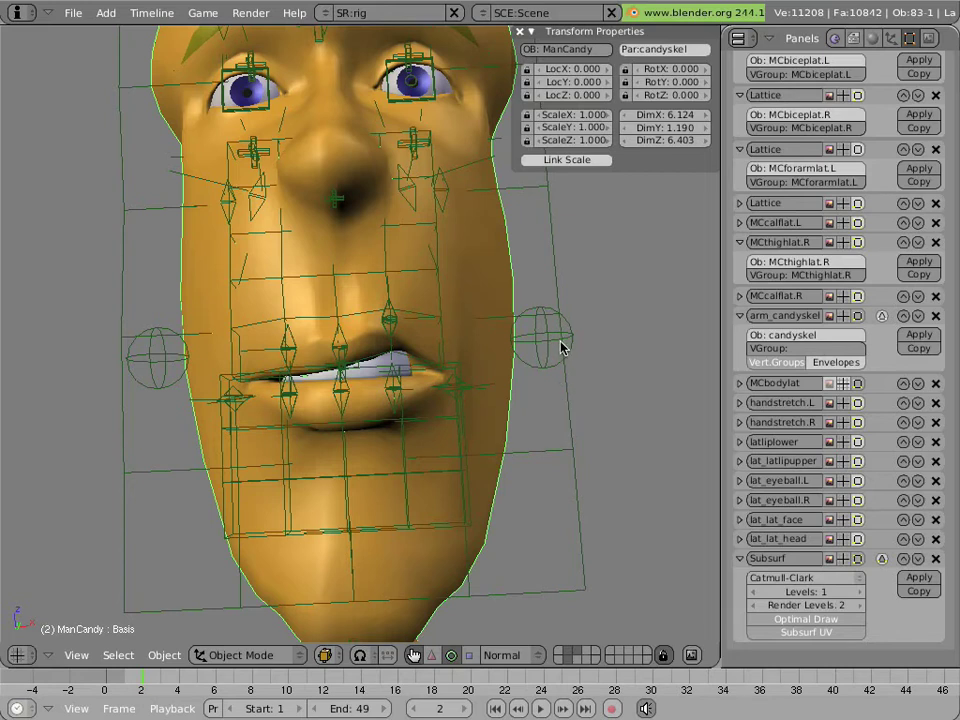
# - Inspect the left eye in wireframe to identify the eyebot.L and eyeball.L objects, and return to solid shading
pyautogui.moveTo(343, 154); pyautogui.dragTo(381, 266, button='middle')
pyautogui.moveTo(476, 266)
pyautogui.mouseDown(button='middle')
pyautogui.moveTo(514, 347)
pyautogui.moveTo(482, 343)
pyautogui.moveTo(420, 360)
pyautogui.moveTo(464, 375)
pyautogui.mouseUp(button='middle')
pyautogui.press('z')
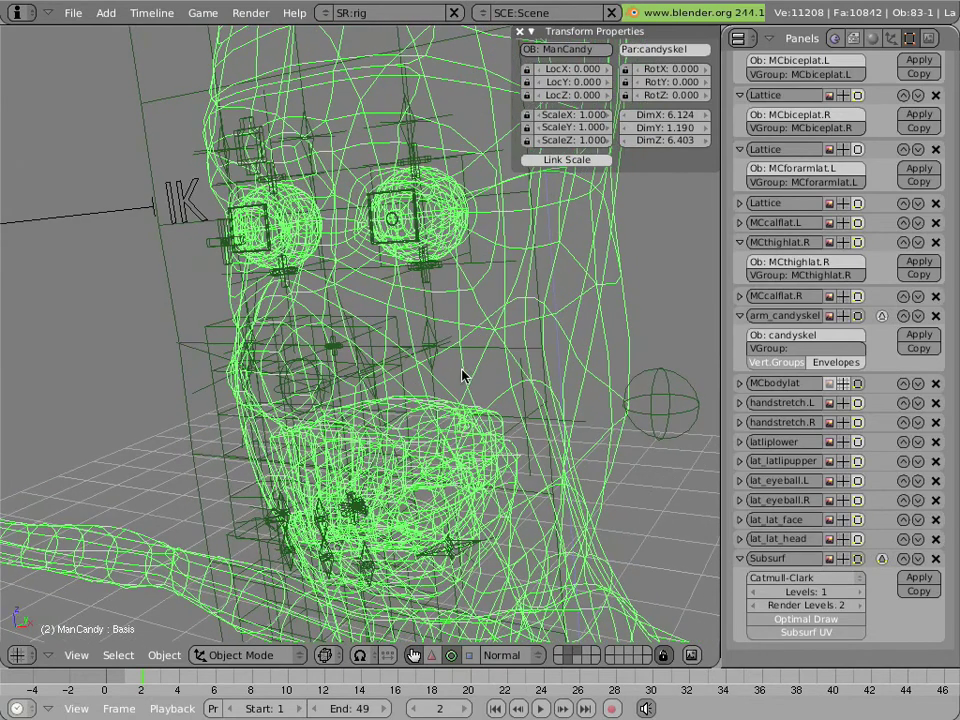
pyautogui.rightClick(478, 265)
pyautogui.rightClick(471, 183)
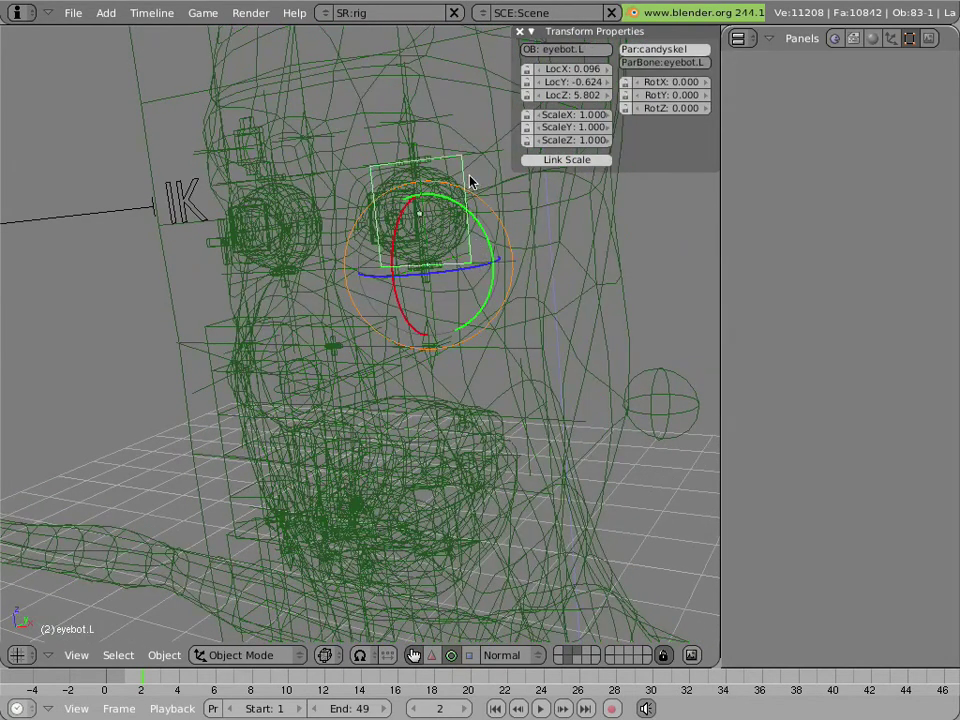
pyautogui.press('z')
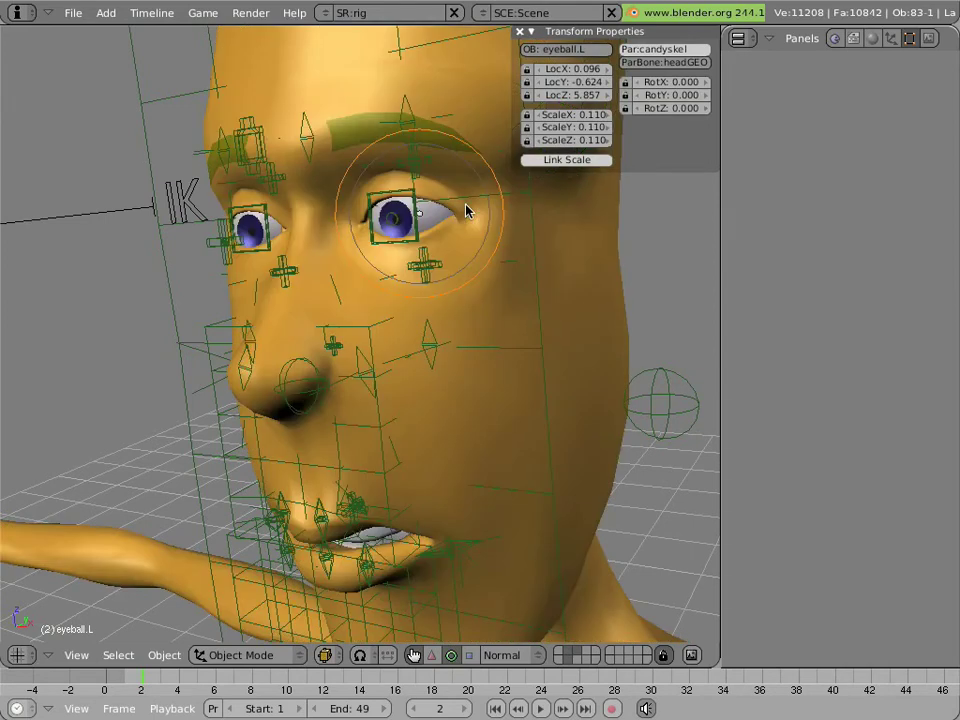
# - Test how moving the eyebot.L and eyetop.L bones deforms the area around the left eye, cancelling each move
pyautogui.rightClick(435, 270)
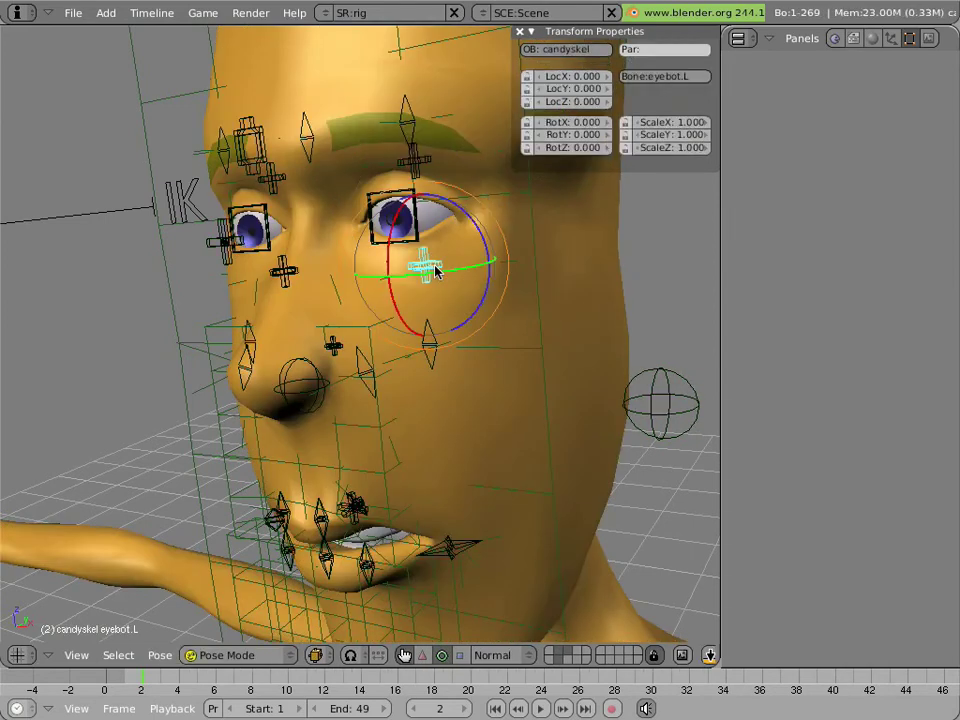
pyautogui.press('g')
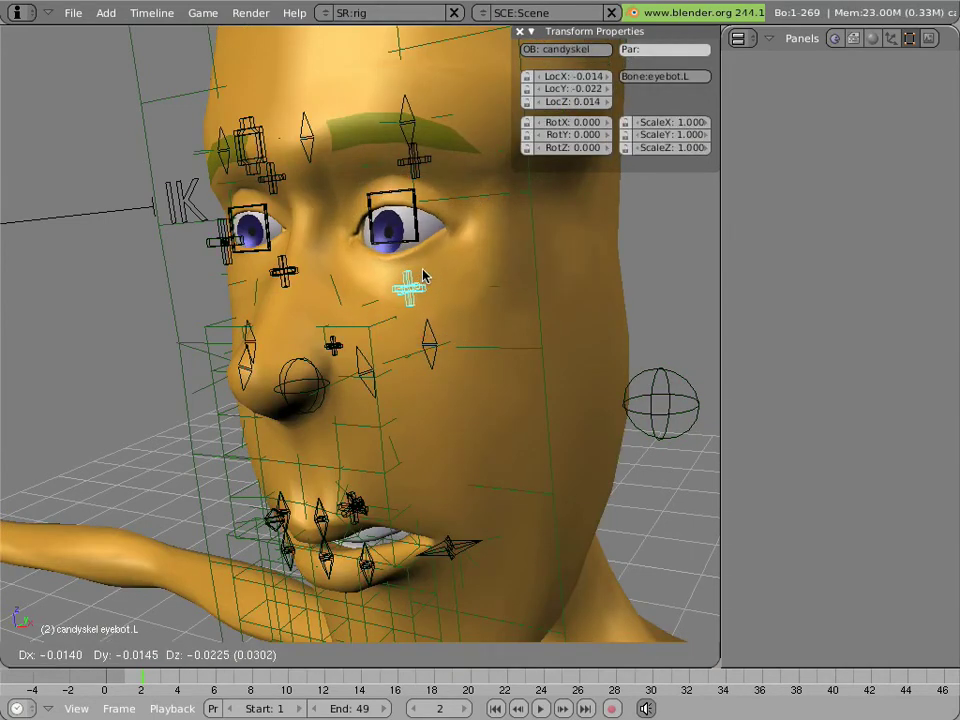
pyautogui.press('Escape')
pyautogui.rightClick(430, 175)
pyautogui.press('g')
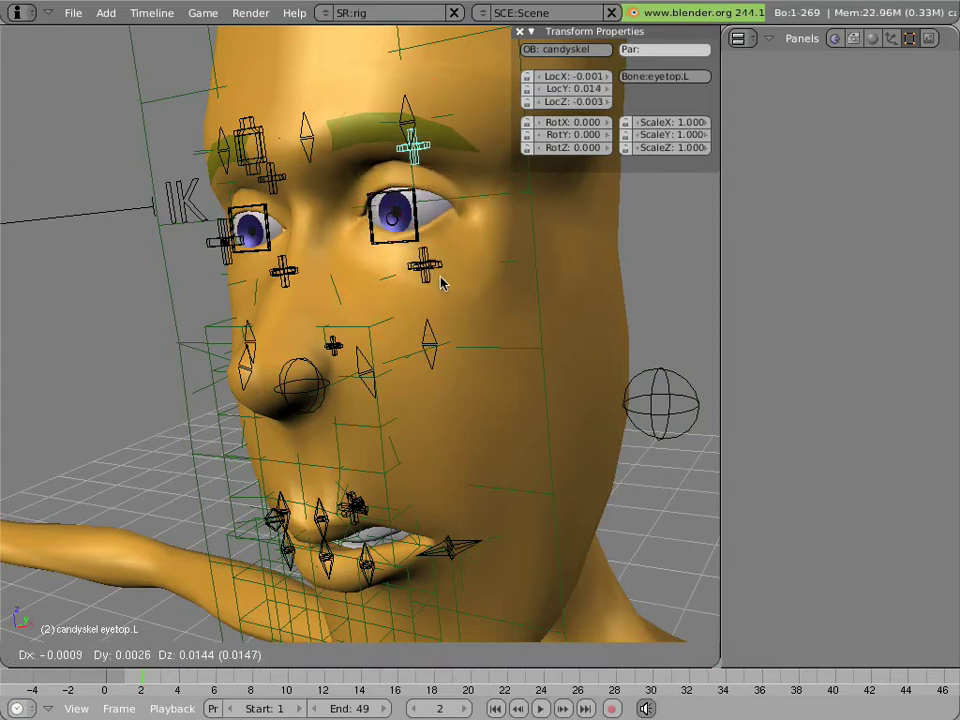
pyautogui.press('Escape')
# - Test the movement of the eyebot.R and eyetop.R bones around the right eye, cancelling each move
pyautogui.rightClick(323, 273)
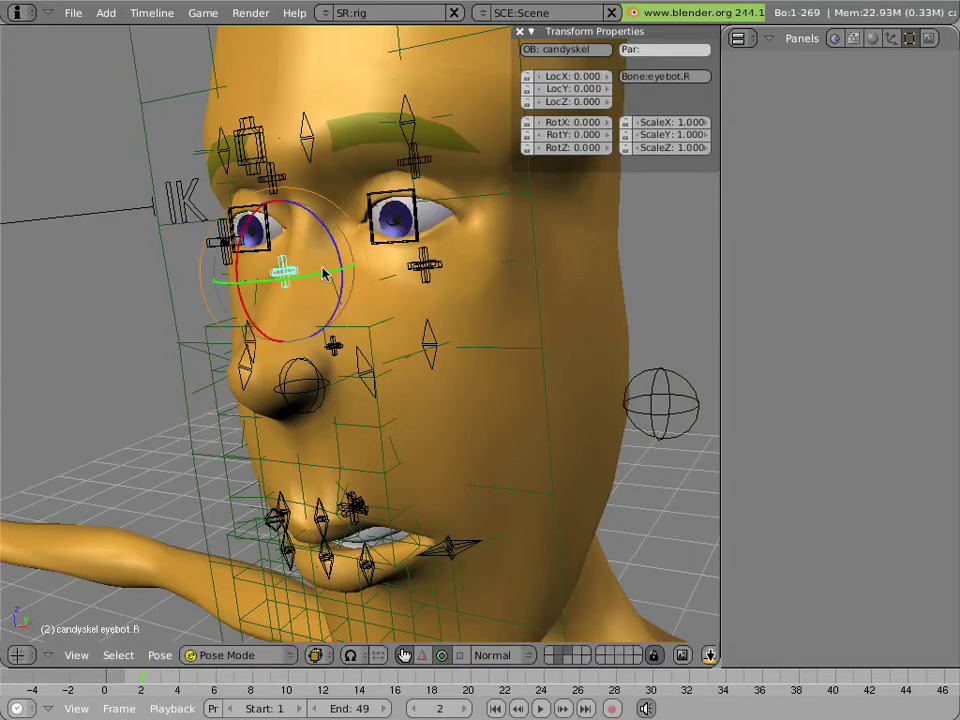
pyautogui.press('g')
pyautogui.press('Escape')
pyautogui.rightClick(310, 253)
pyautogui.press('g')
pyautogui.press('Escape')
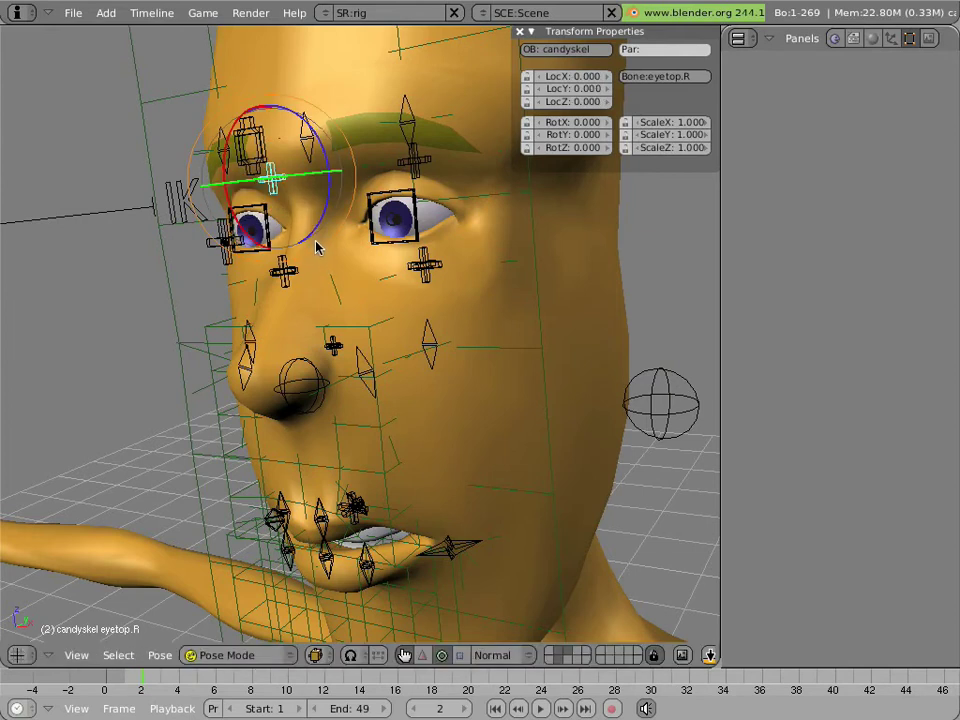
pyautogui.scroll(-2, 304, 302)
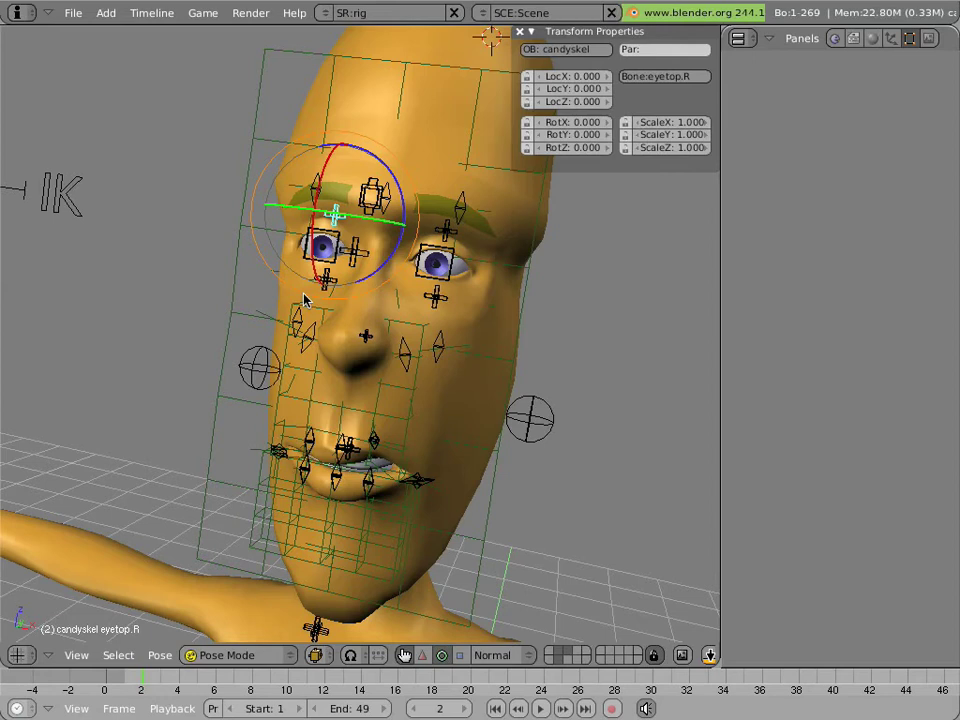
# - Select the nose bone and hide the layer that displays the lattices around the face
pyautogui.moveTo(165, 354); pyautogui.dragTo(563, 390, button='middle')
pyautogui.rightClick(372, 345)
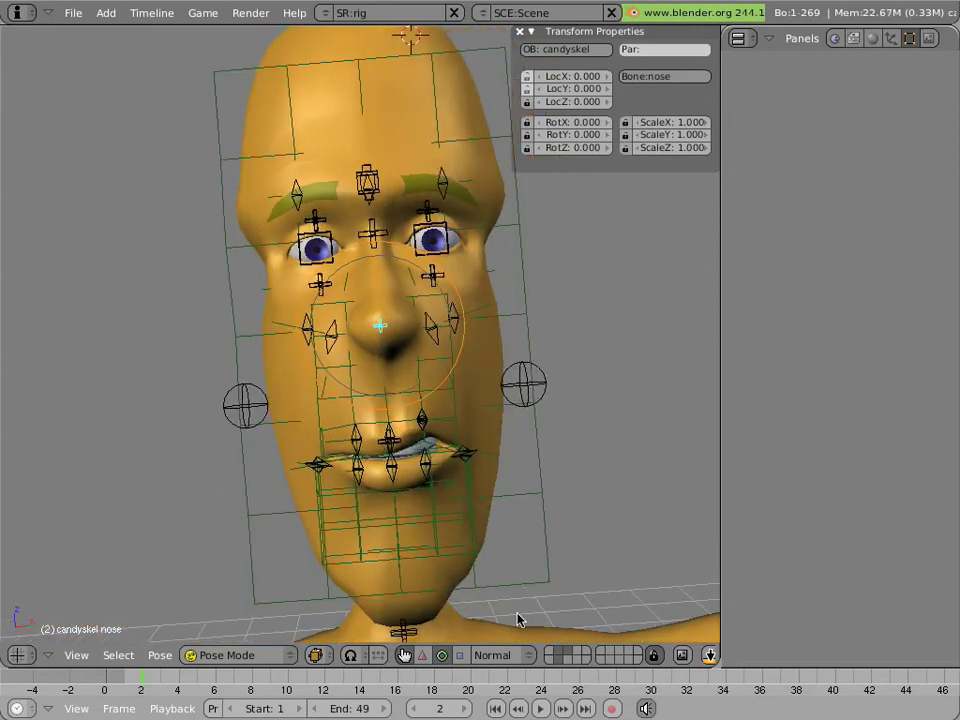
pyautogui.click(574, 657)
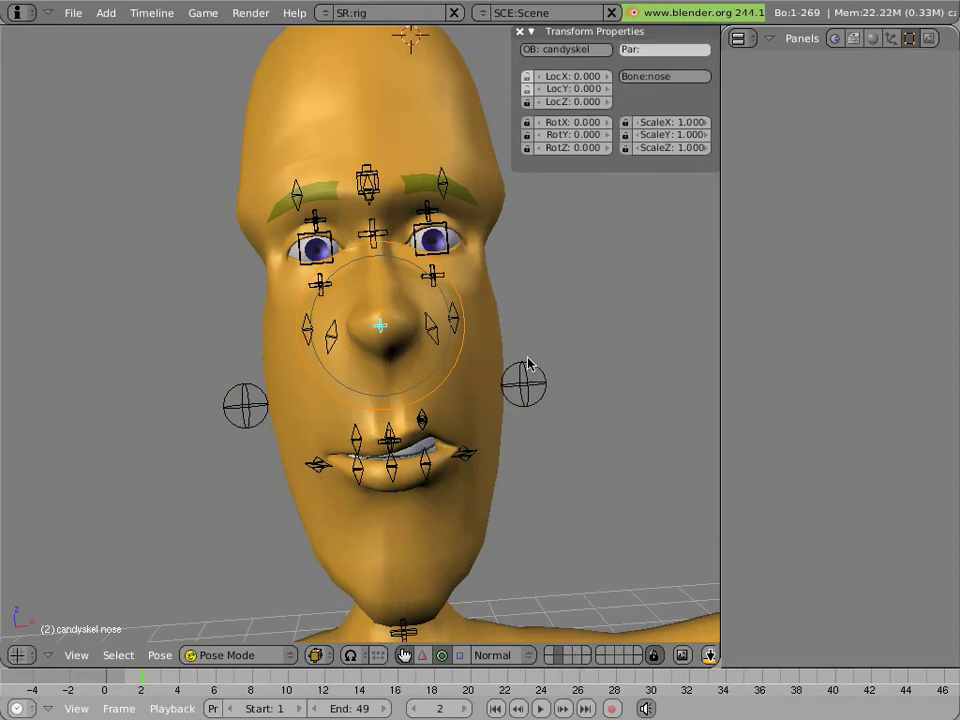
# - Test how moving the nose bone deforms the nose, cancelling each move
pyautogui.press('g')
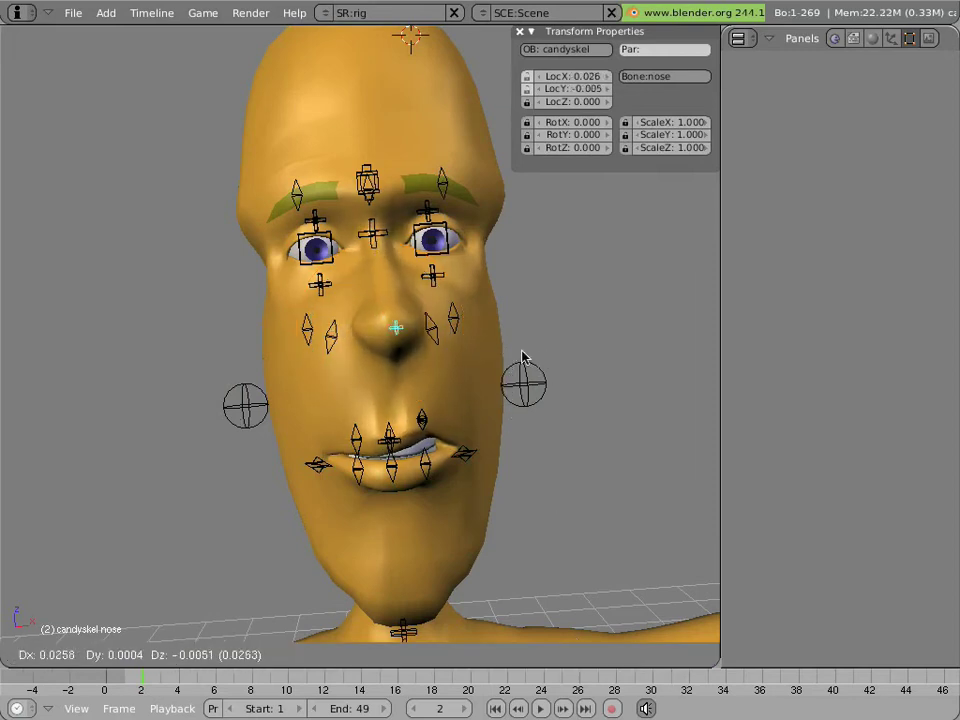
pyautogui.press('Escape')
pyautogui.press('g')
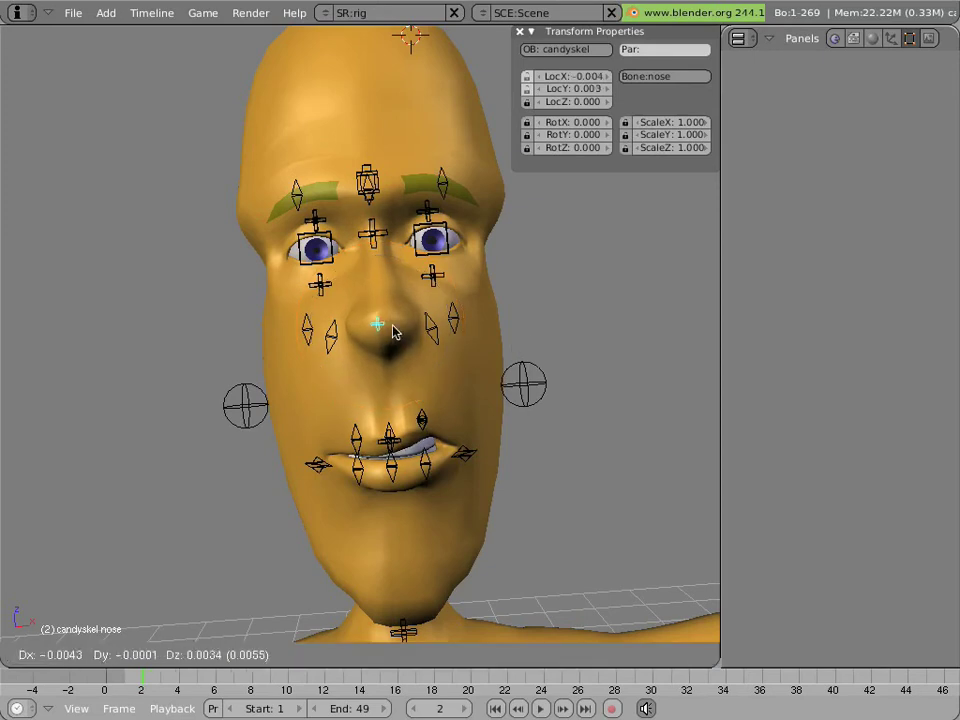
pyautogui.press('Escape')
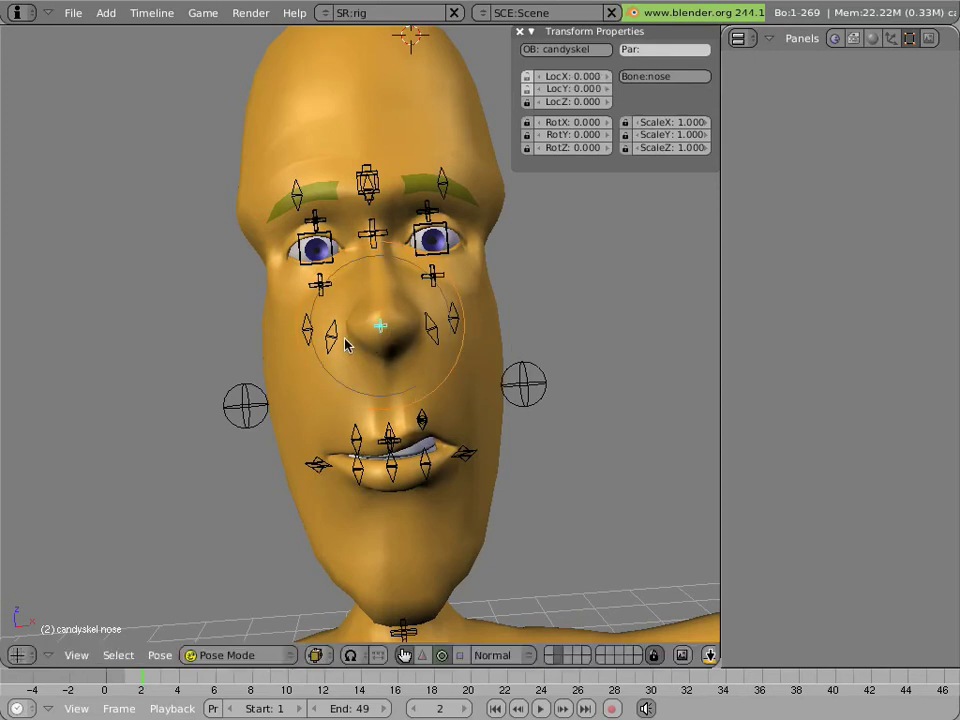
# - Test the movement of the sneer.R and sneer.L bones on either side of the nose, cancelling each move
pyautogui.rightClick(343, 343)
pyautogui.press('g')
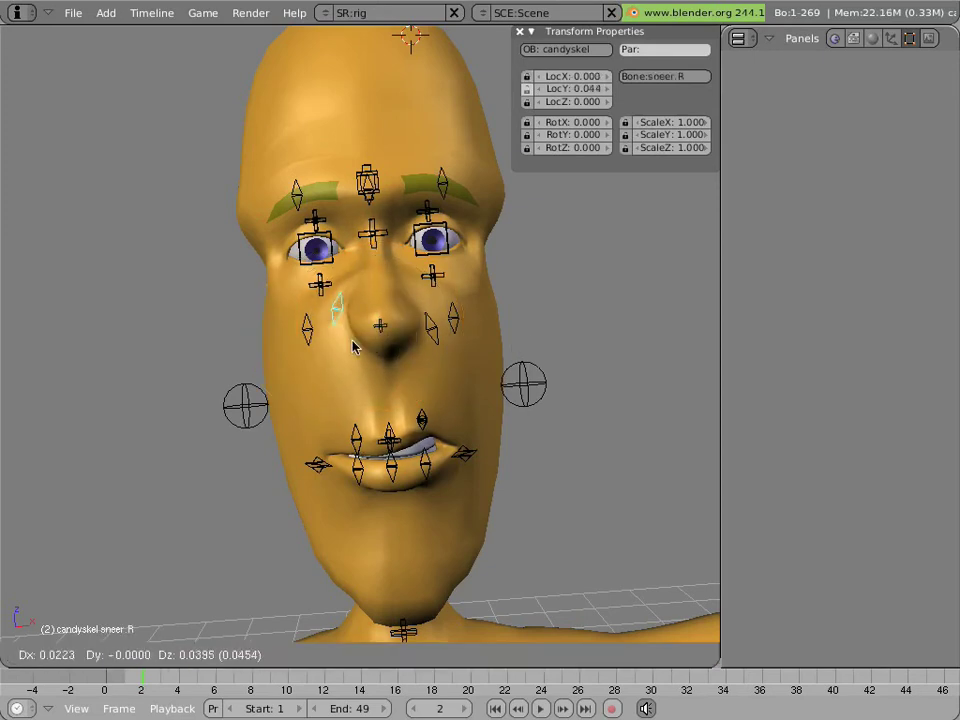
pyautogui.press('Escape')
pyautogui.rightClick(425, 334)
pyautogui.press('g')
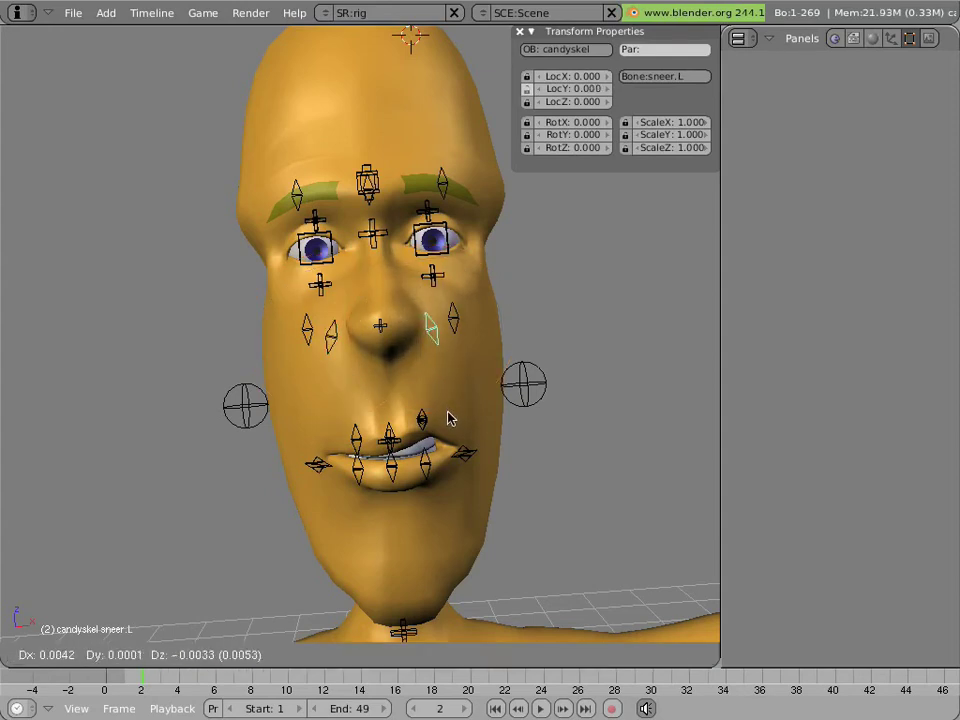
pyautogui.press('Escape')
pyautogui.press('b')
pyautogui.press('b')
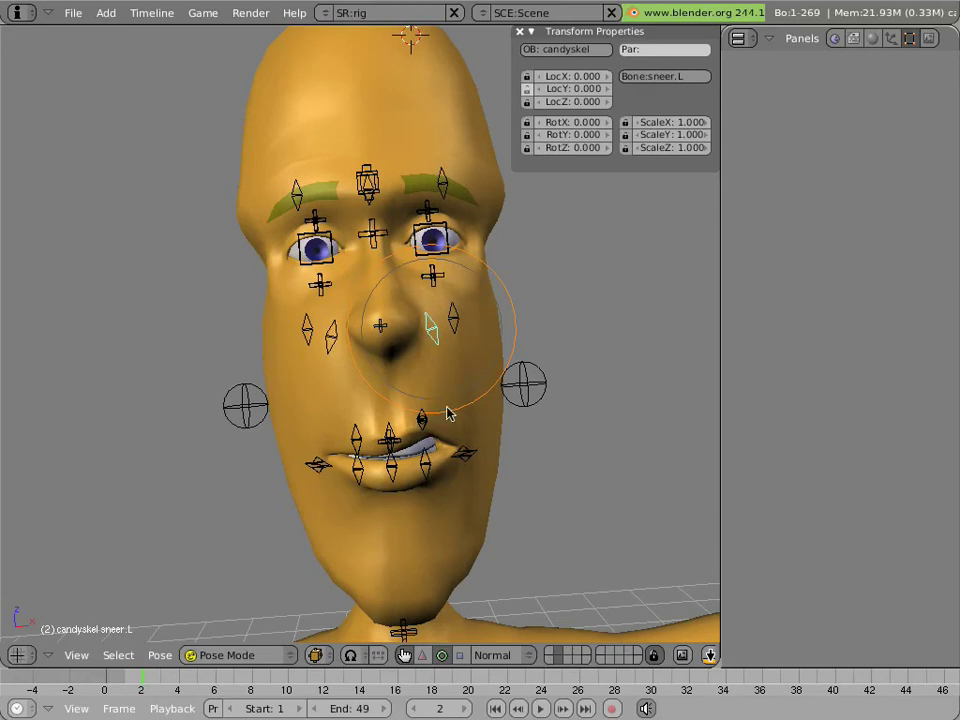
pyautogui.press('Escape')
# - Try moving the sneer.R bone again, cancel the move, and select it together with the upperlip.R bone
pyautogui.rightClick(333, 338)
pyautogui.press('g')
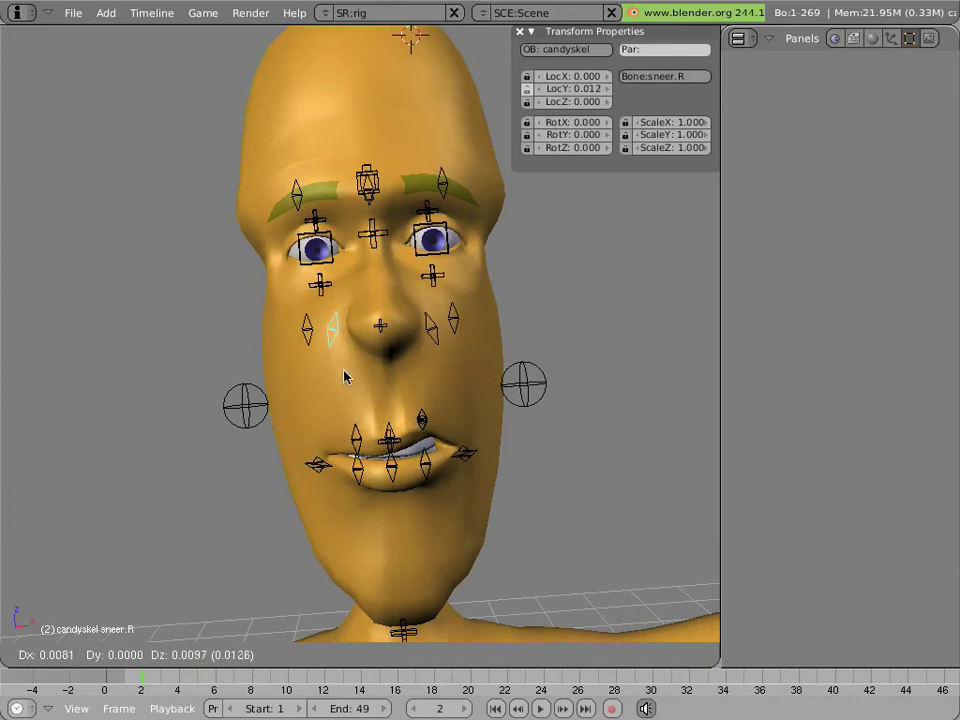
pyautogui.press('Escape')
pyautogui.press('b')
pyautogui.click(354, 437)
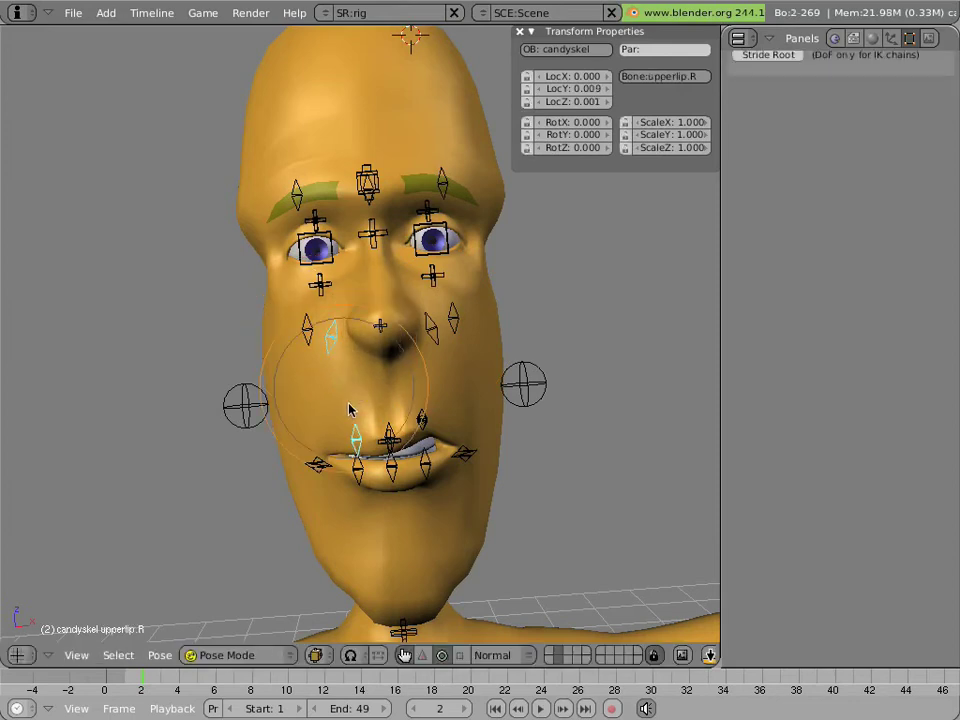
# - Raise the sneer.L bone about 0.04 along its local Y axis and keep the new position
pyautogui.rightClick(430, 327)
pyautogui.moveTo(430, 330); pyautogui.dragTo(443, 373, button='middle')
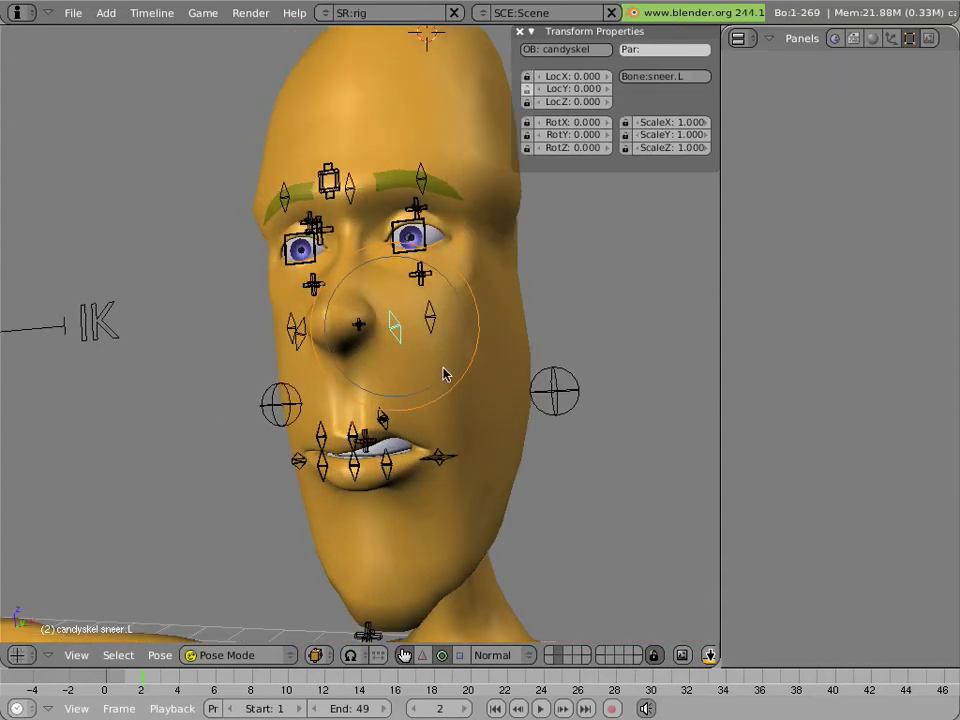
pyautogui.press('g')
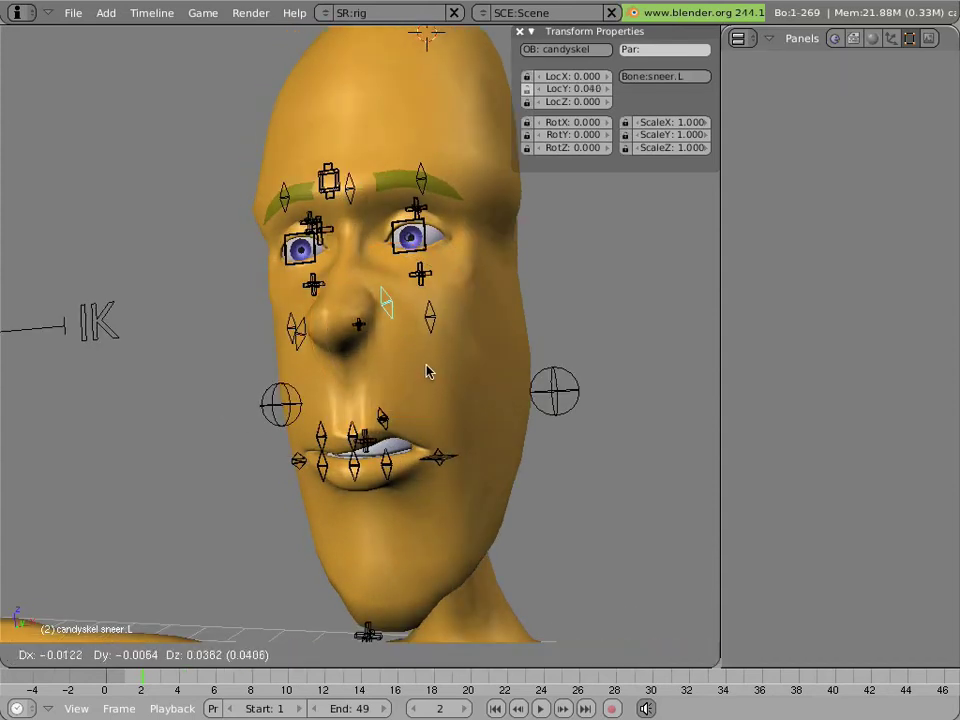
pyautogui.click(431, 370)
pyautogui.press('b')
pyautogui.moveTo(431, 370); pyautogui.dragTo(362, 373, button='middle')
# - Test how raising the cheek.R and cheek.L bones deforms the cheeks, cancelling each move
pyautogui.click(310, 335)
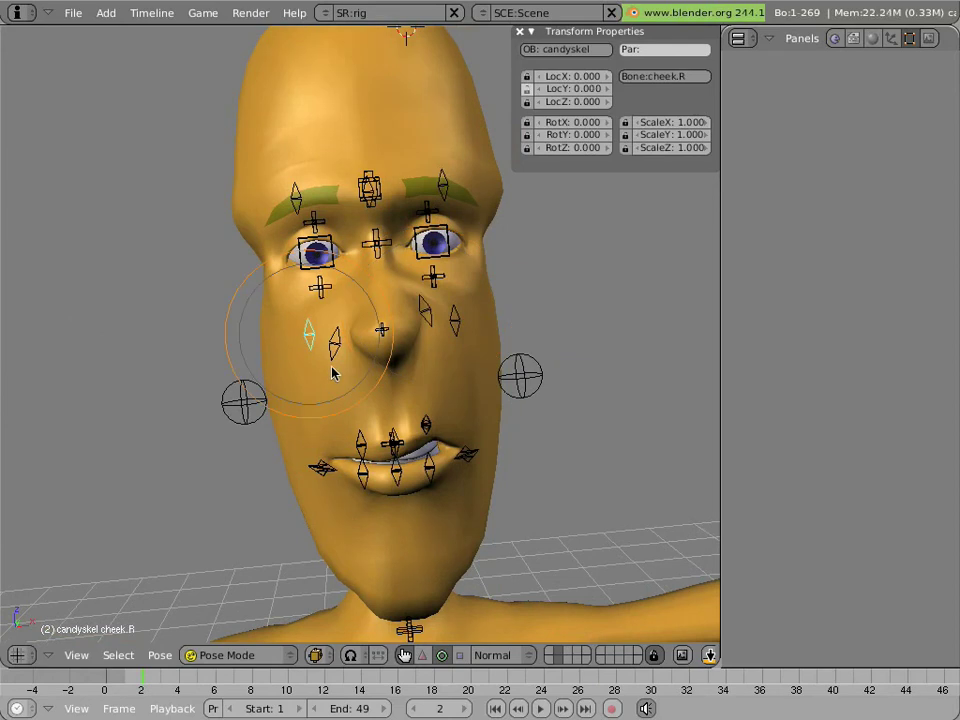
pyautogui.press('Escape')
pyautogui.press('g')
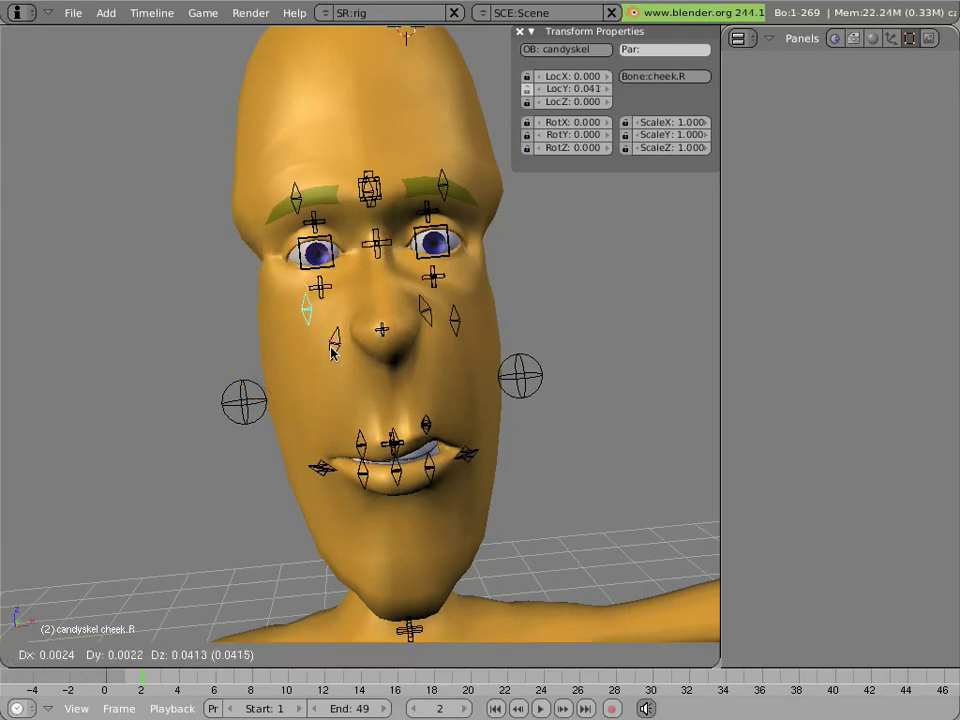
pyautogui.press('Escape')
pyautogui.press('b')
pyautogui.click(453, 335)
pyautogui.press('Escape')
pyautogui.press('g')
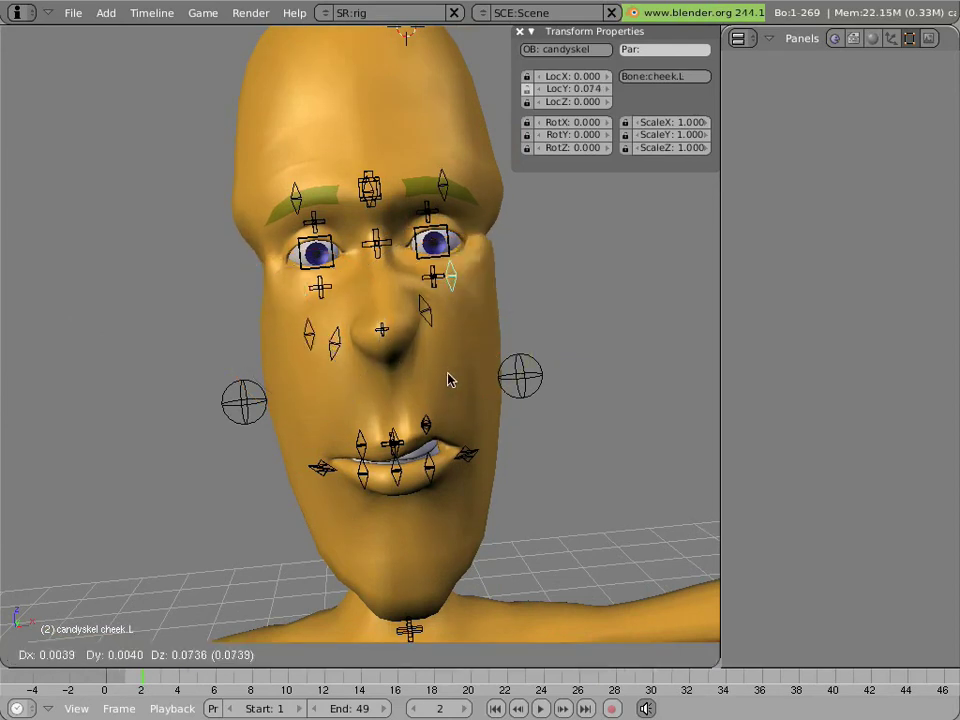
pyautogui.press('Escape')
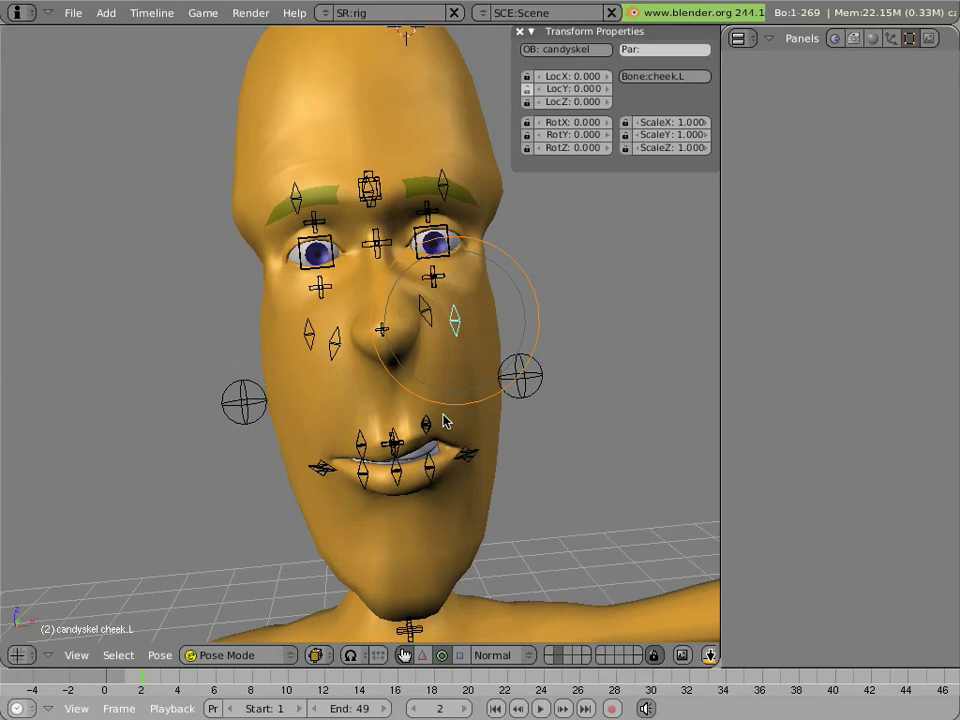
# - Test the movement of the lowerlip.M and lowerlip.L bones on the lower lip, cancelling each move
pyautogui.rightClick(394, 464)
pyautogui.press('g')
pyautogui.press('Escape')
pyautogui.rightClick(420, 450)
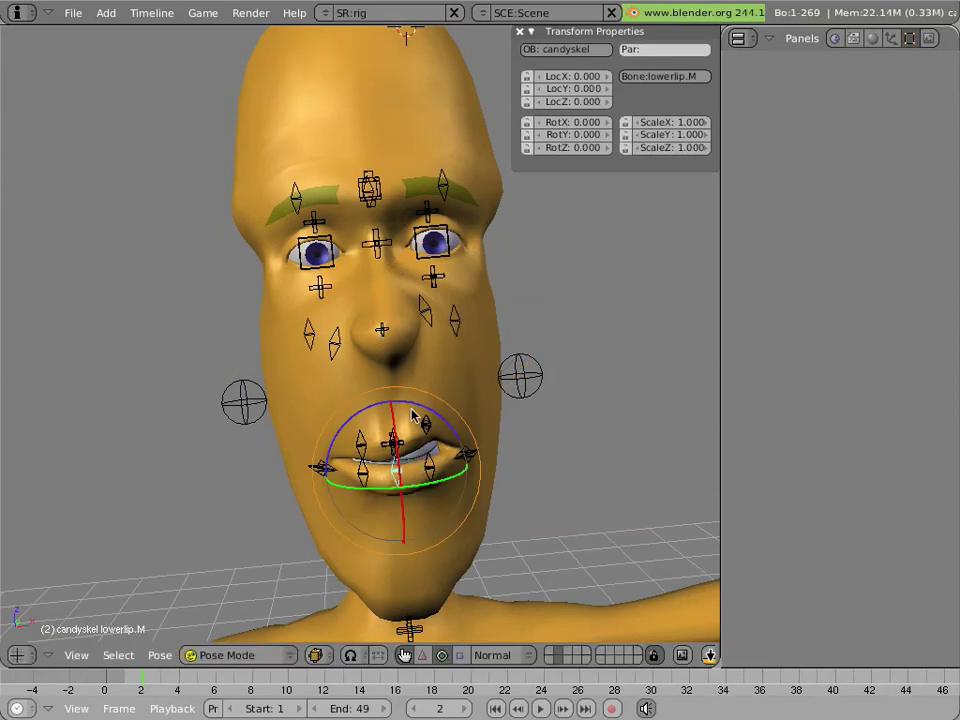
pyautogui.press('g')
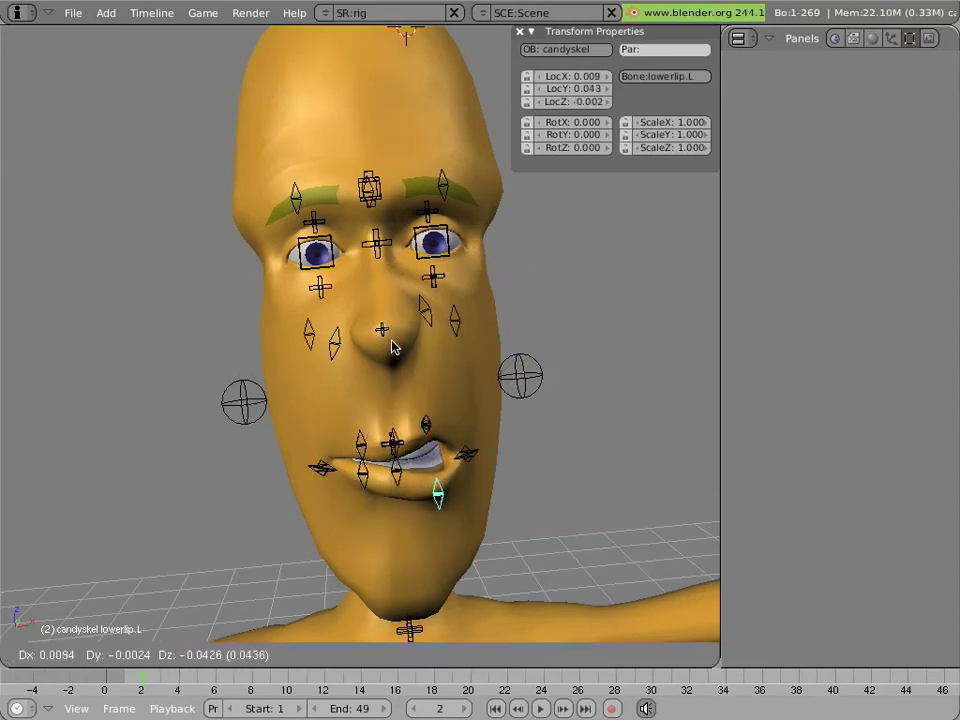
pyautogui.press('Escape')
# - Select the BOTbrowmid bone between the brows and test scaling it, cancelling the change
pyautogui.moveTo(416, 395); pyautogui.dragTo(413, 455, button='middle')
pyautogui.moveTo(328, 334); pyautogui.dragTo(385, 344, button='middle')
pyautogui.scroll(3, 408, 249)
pyautogui.rightClick(364, 322)
pyautogui.press('s')
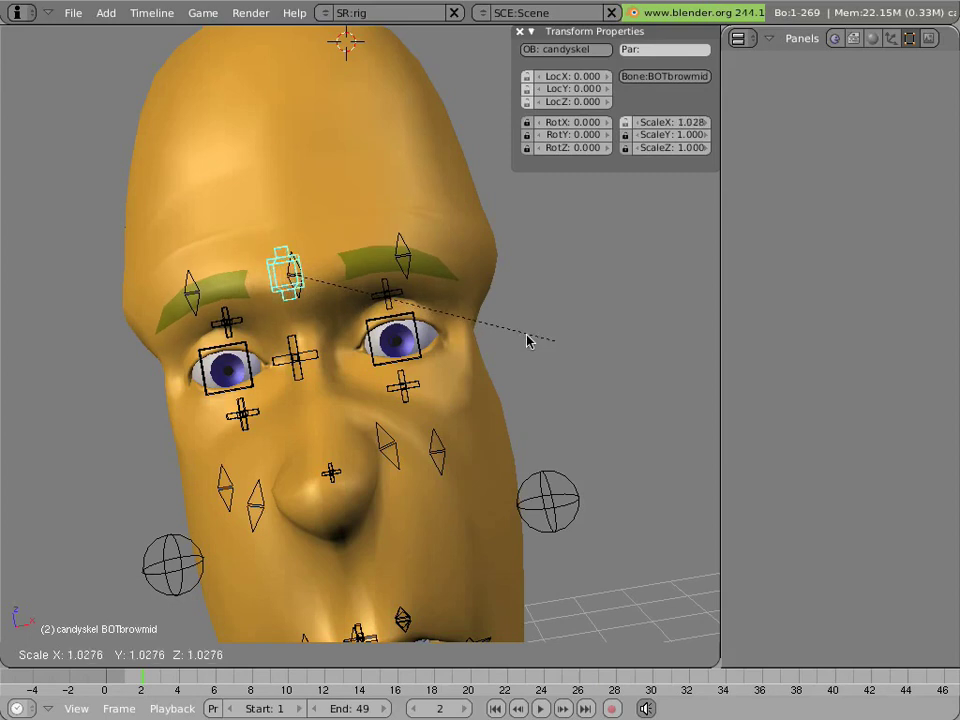
pyautogui.press('Escape')
pyautogui.scroll(-2, 410, 330)
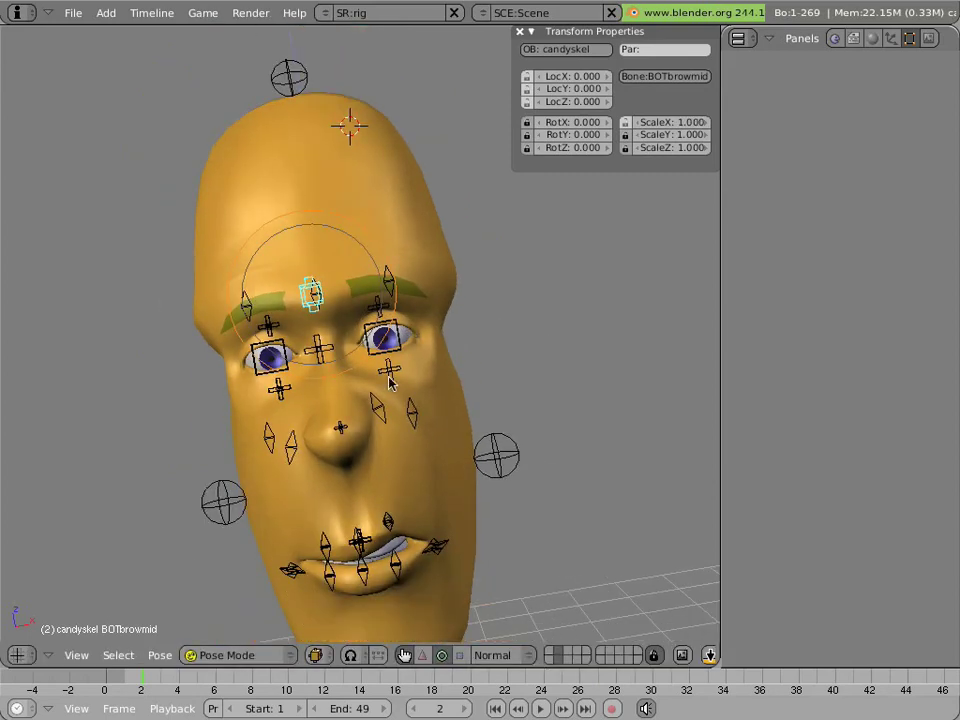
pyautogui.keyDown('shift'); pyautogui.scroll(-3, 410, 330); pyautogui.keyUp('shift')
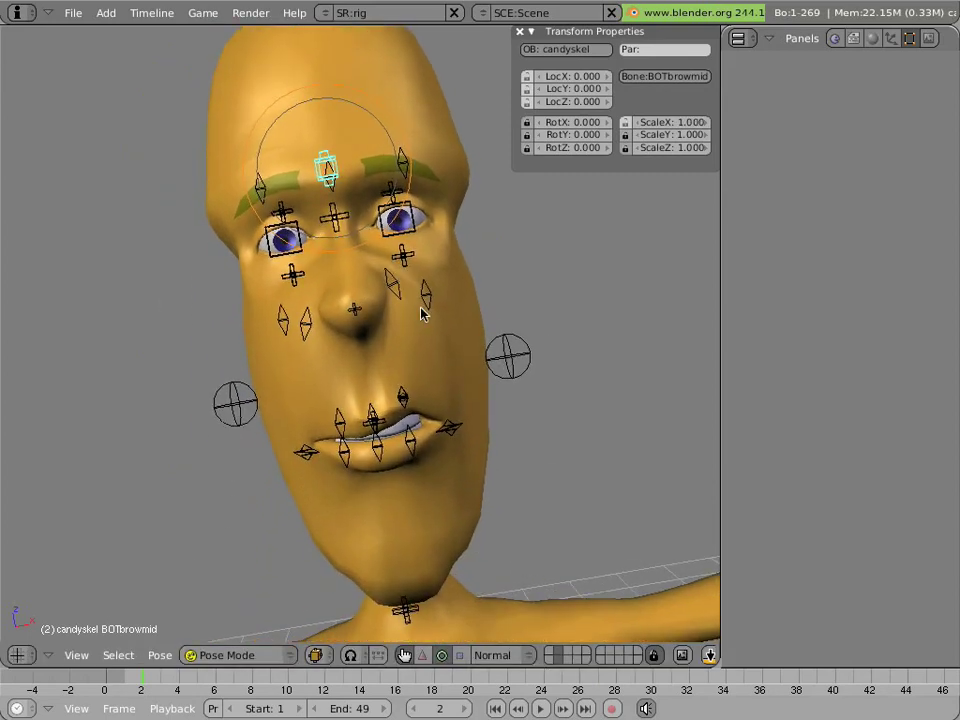